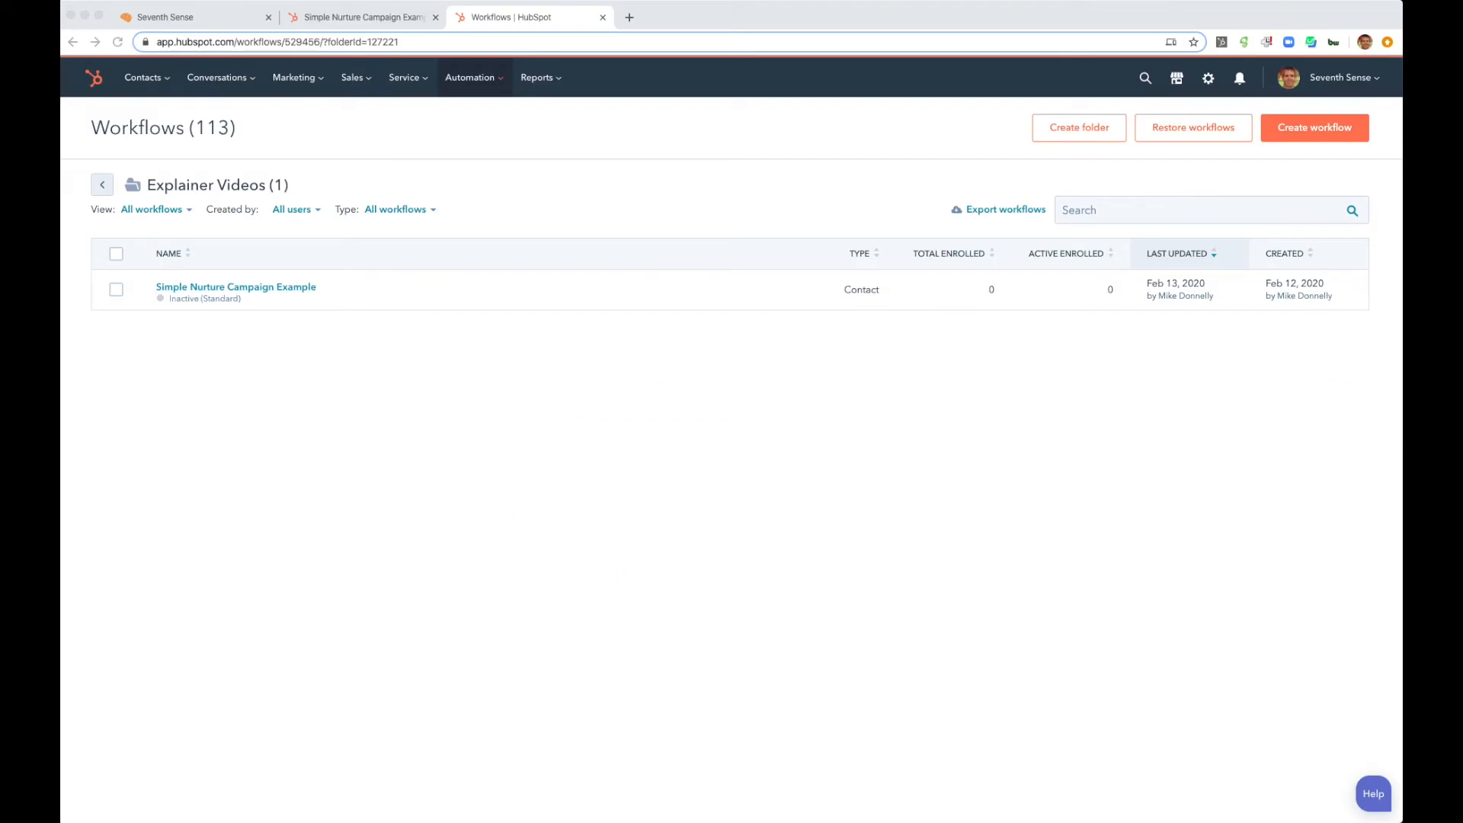
- Switch to HubSpot and examine the Simple Nurture Campaign Example workflow from its enrollment trigger through the final email
click(411, 405)
click(290, 287)
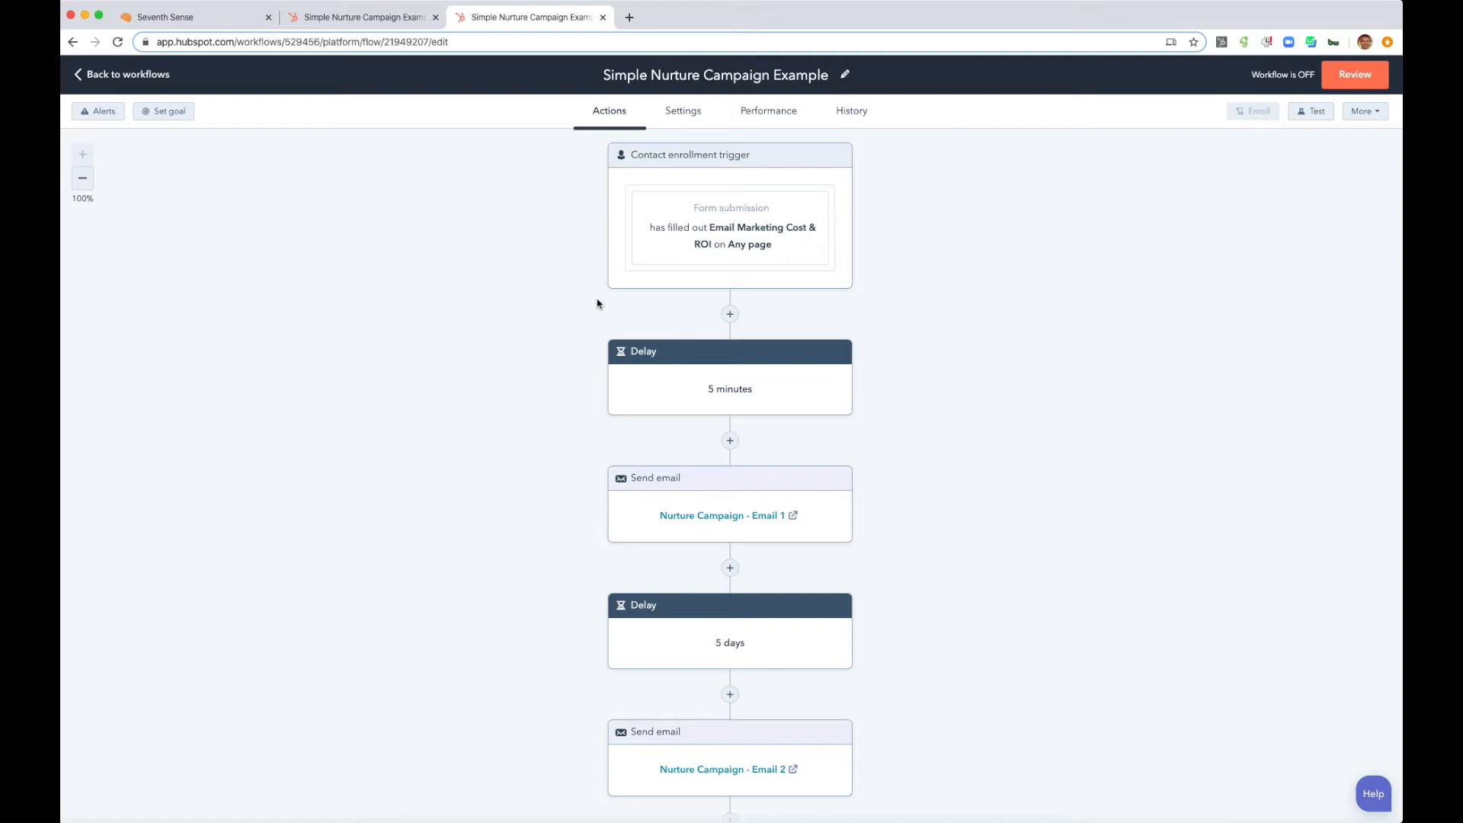
scroll(557, 327, down, 2)
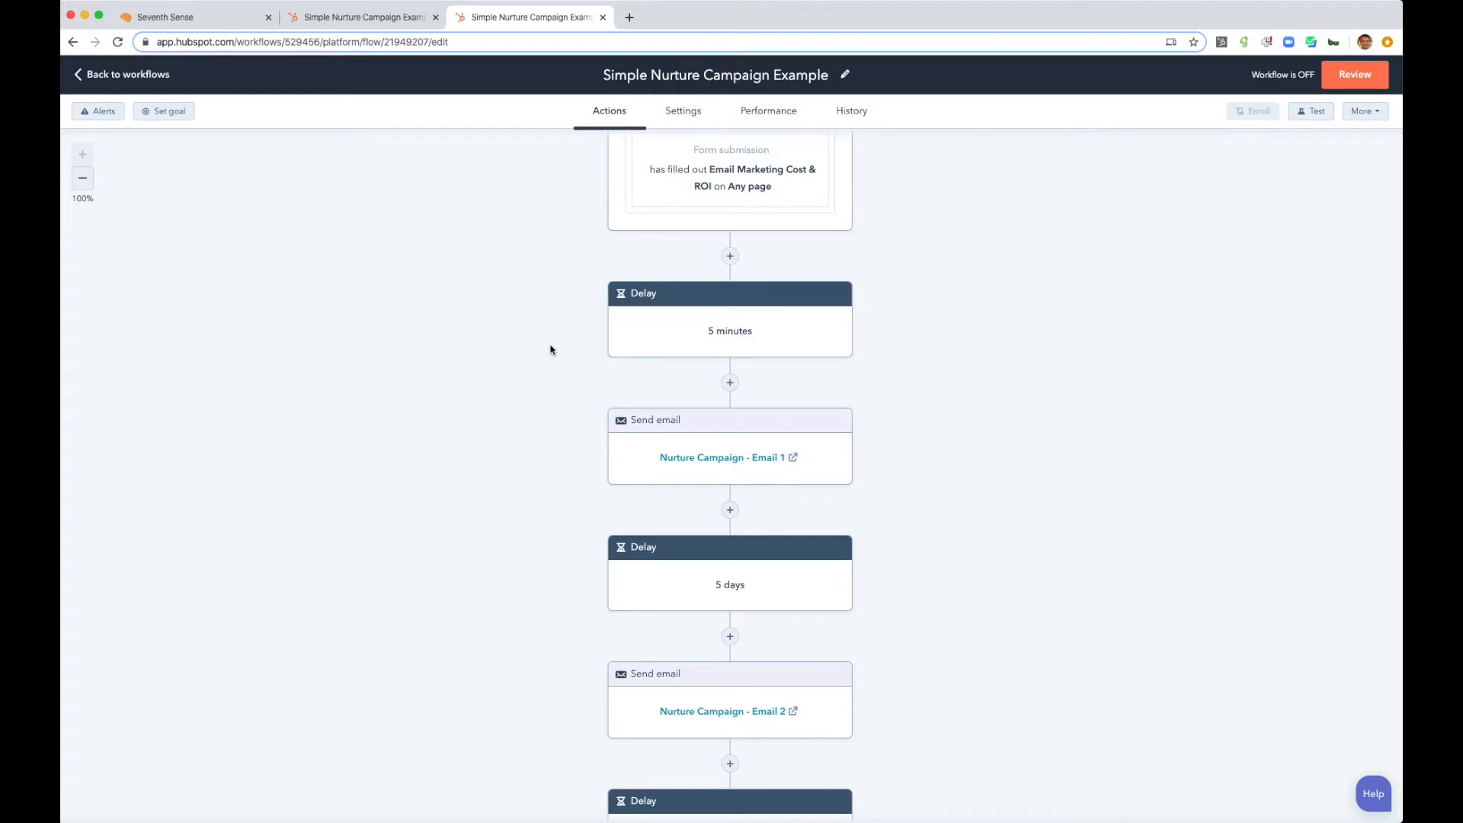
scroll(548, 349, down, 2)
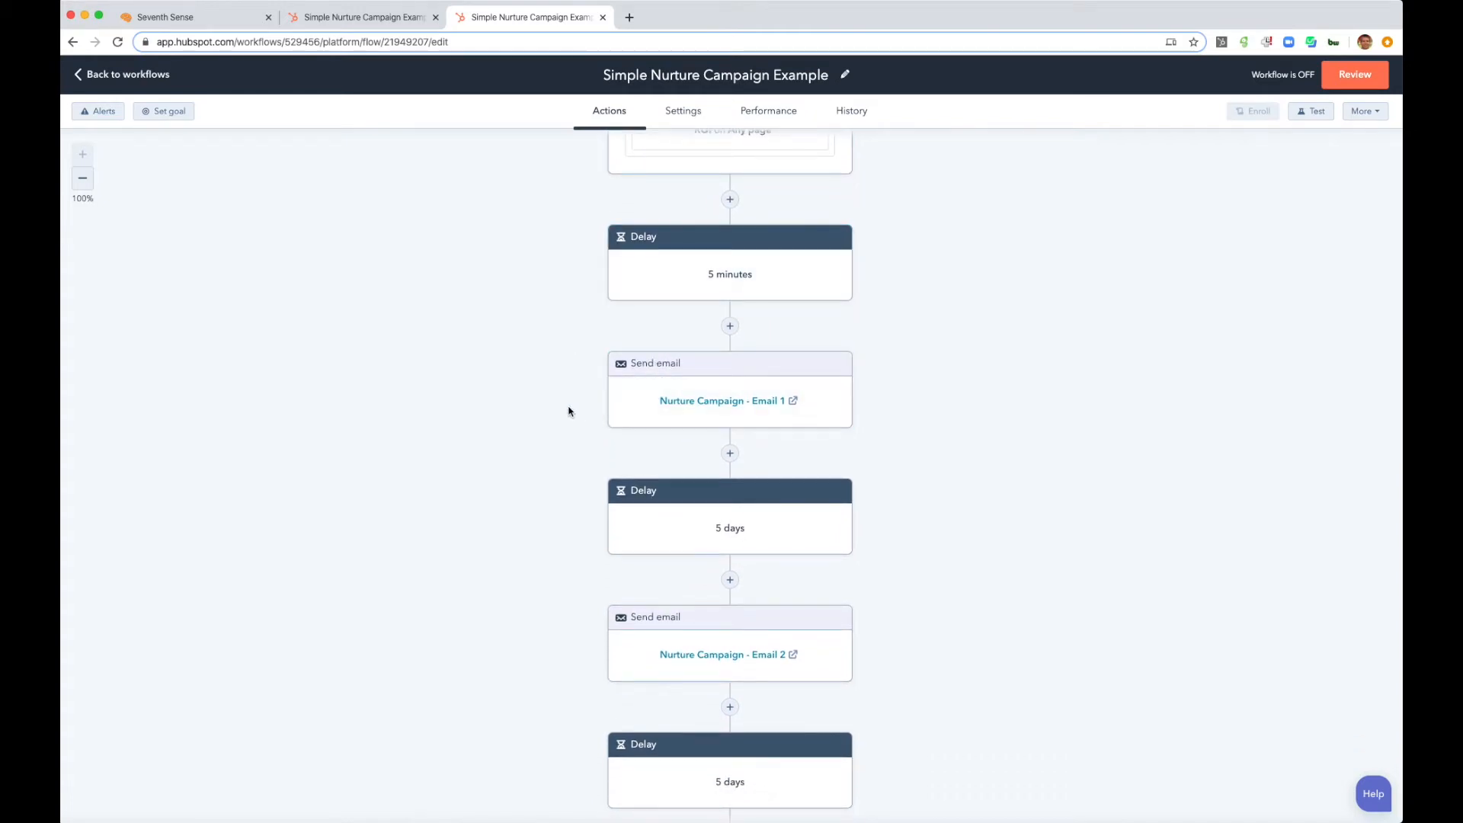
scroll(568, 412, down, 5)
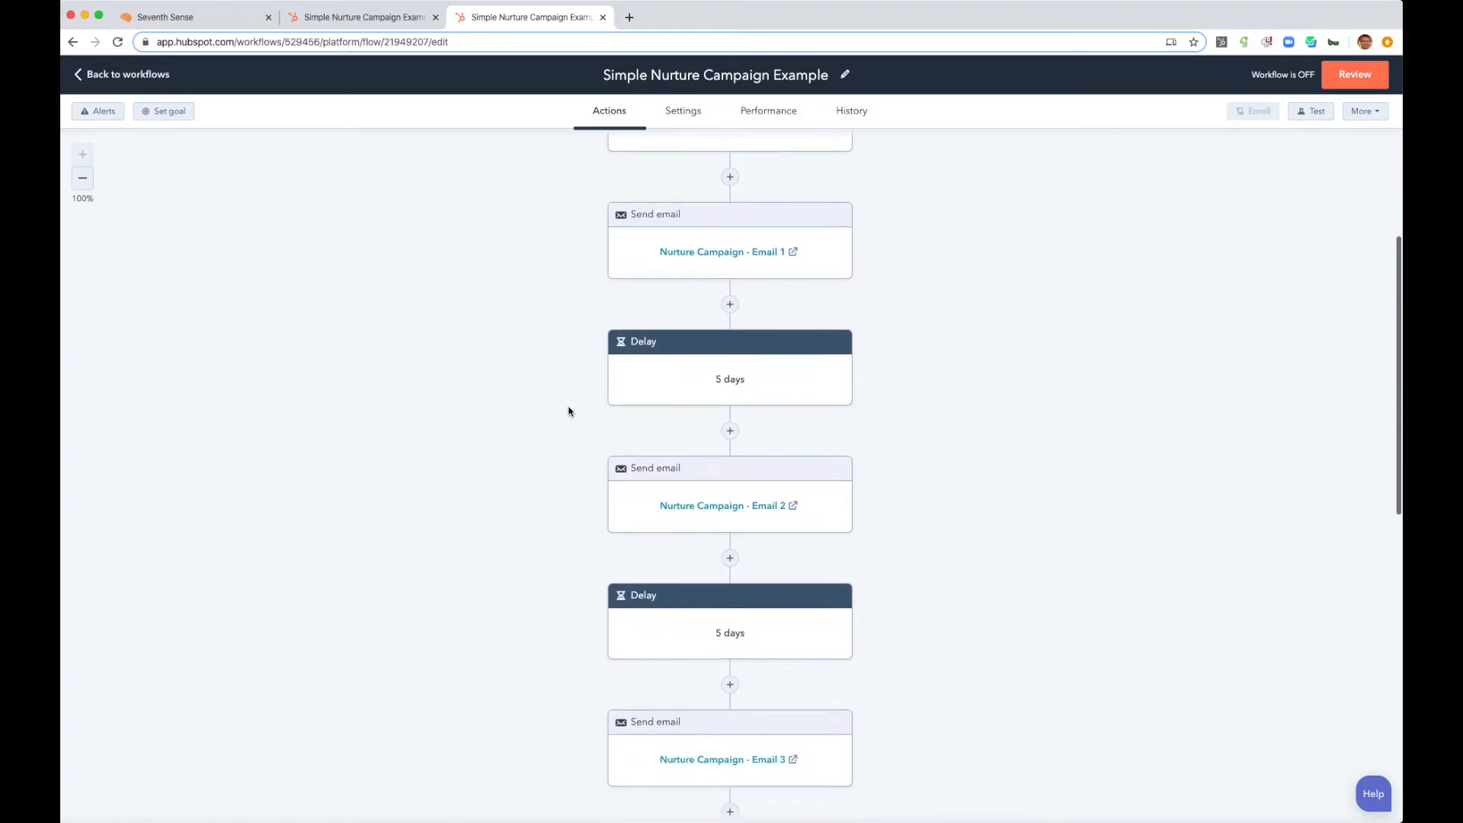
scroll(568, 412, down, 1)
scroll(569, 411, down, 4)
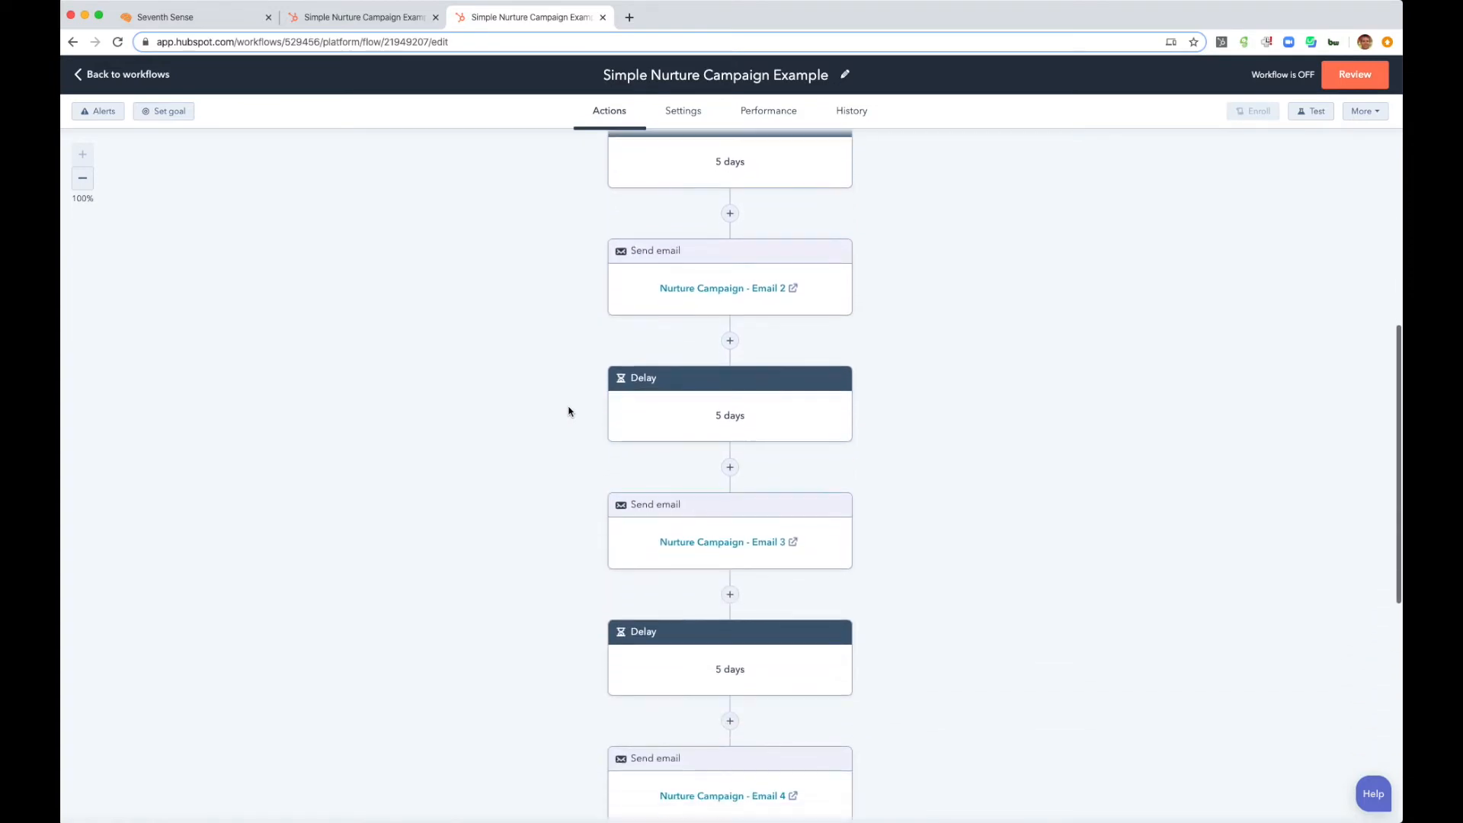
scroll(568, 411, down, 10)
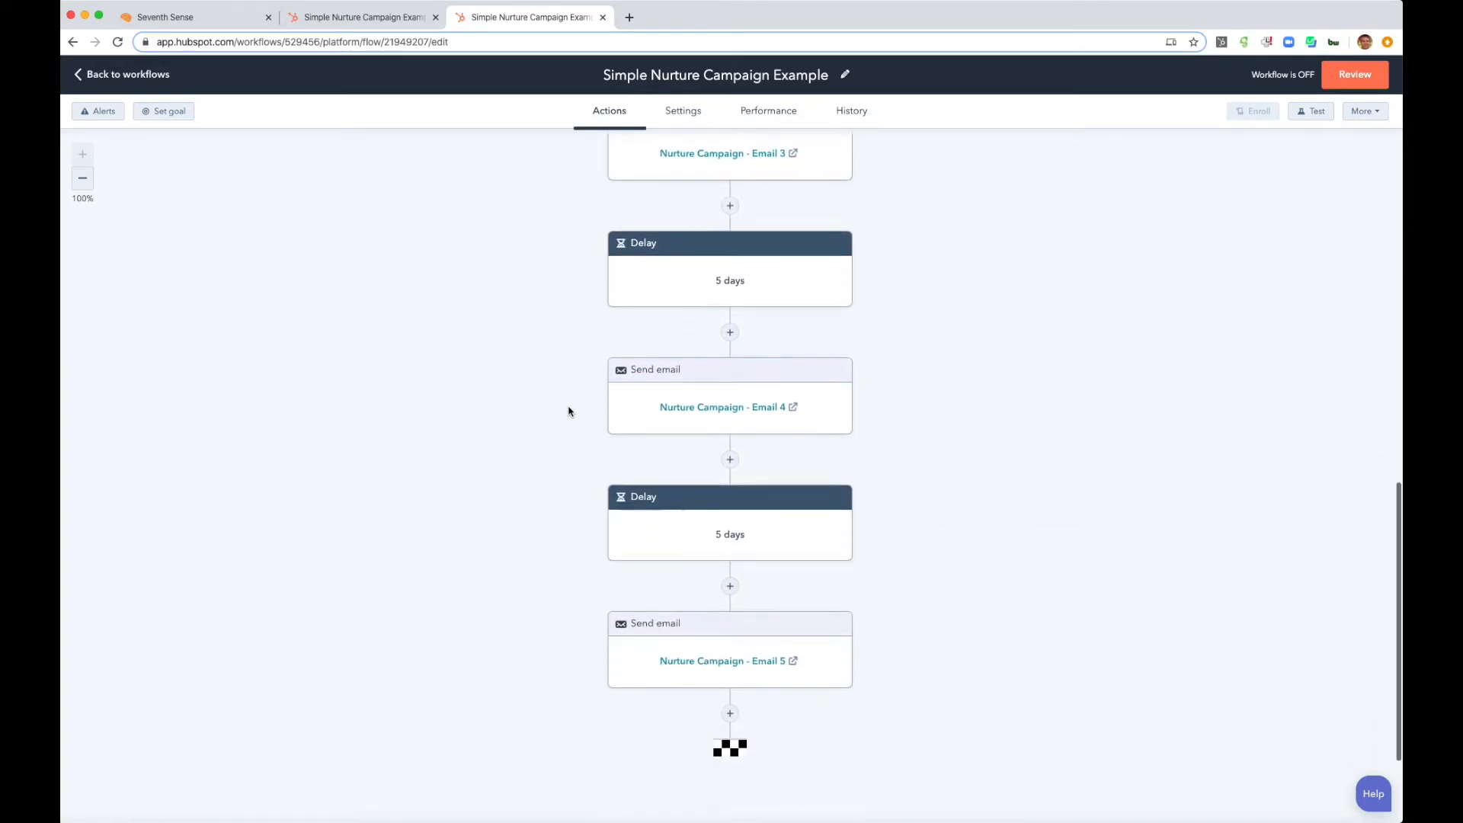
scroll(568, 411, up, 20)
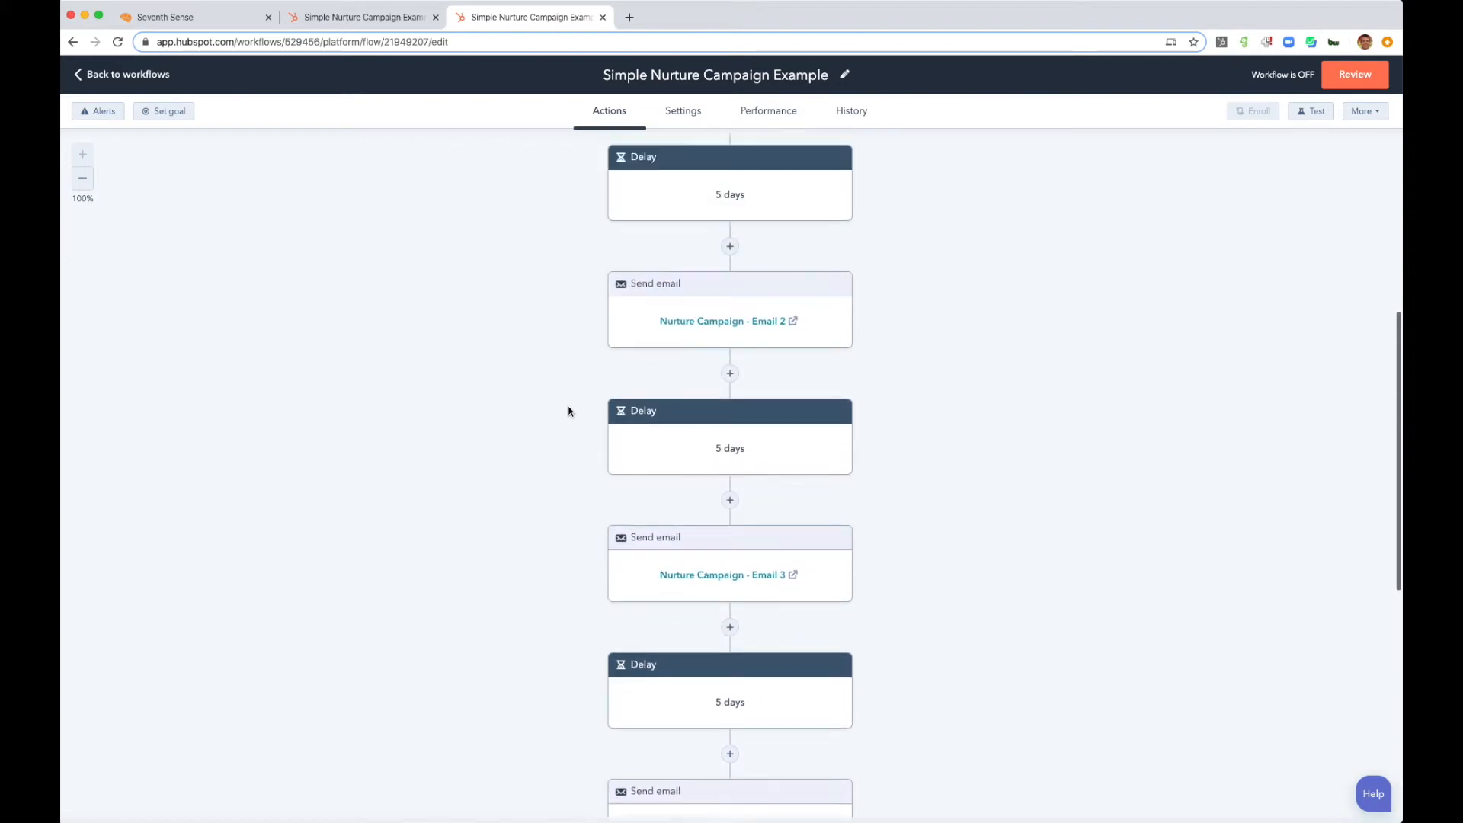
scroll(568, 411, up, 2)
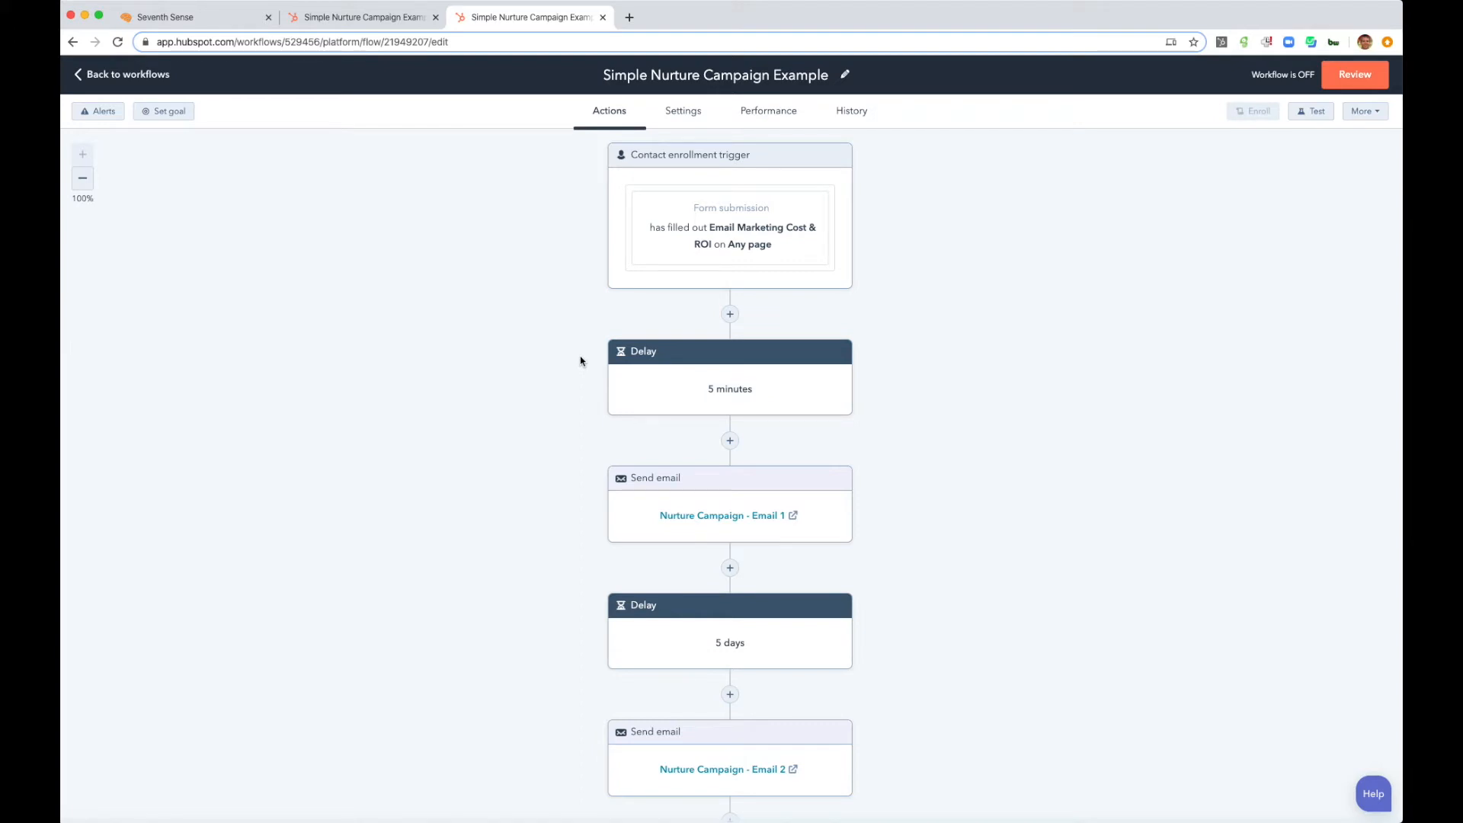
- Clone the workflow and name the copy "Simple Nurture Campaign Example - Initiator"
click(1365, 116)
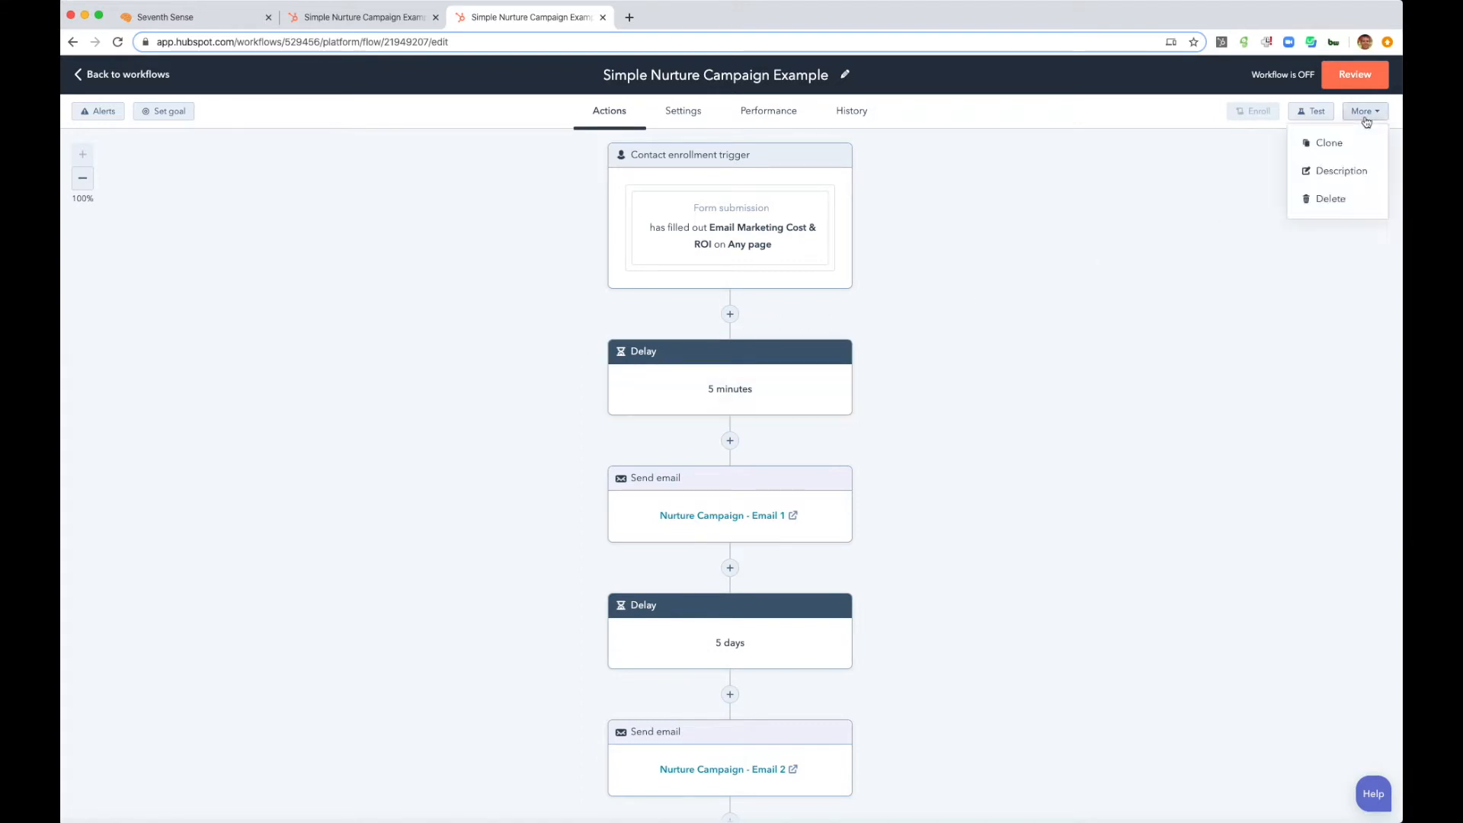
click(1348, 143)
click(847, 201)
key(BackSpace)
key(BackSpace)
key(BackSpace)
key(BackSpace)
key(BackSpace)
key(BackSpace)
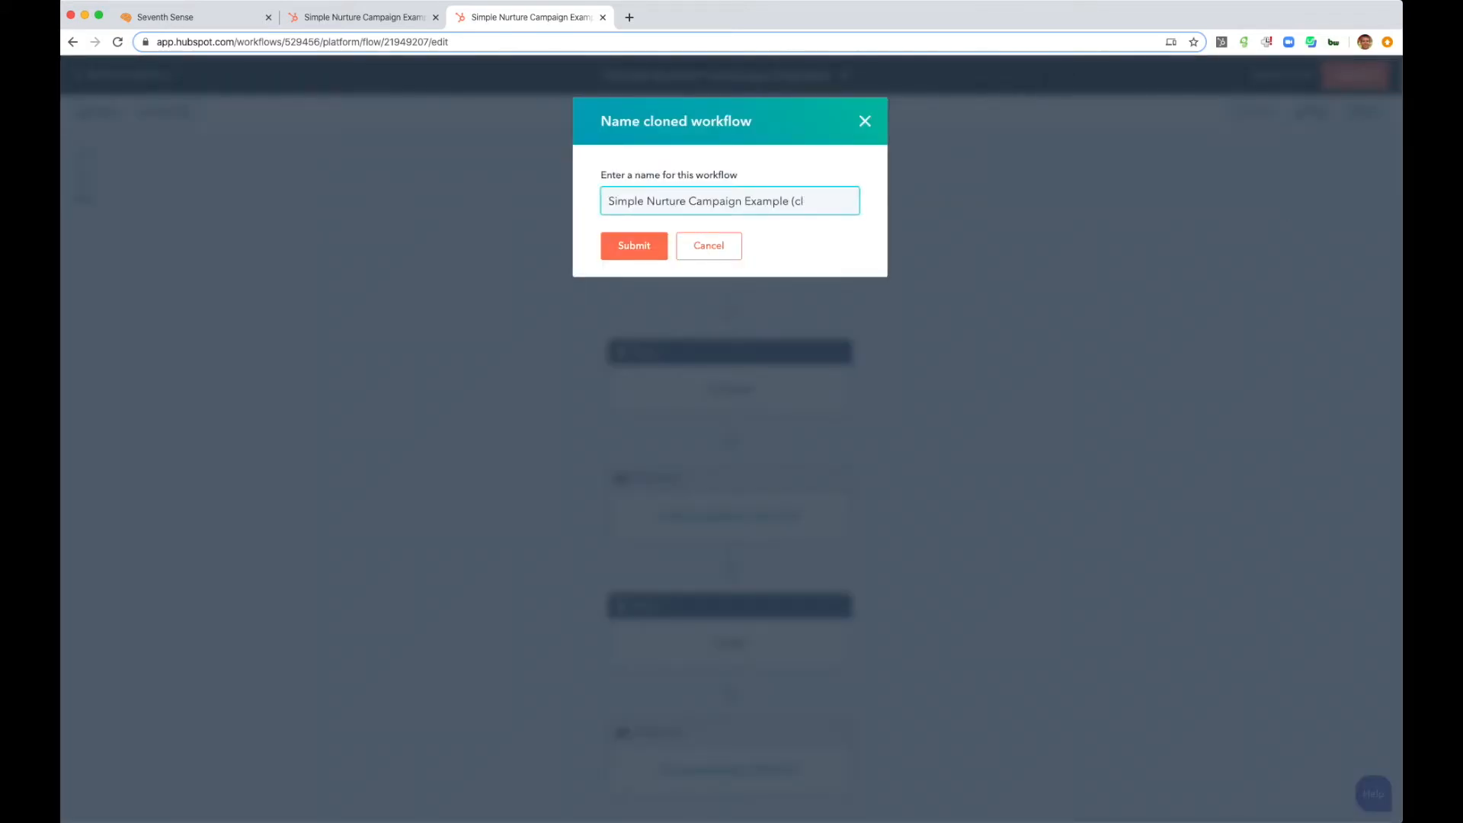
text(- Initiator)
click(636, 249)
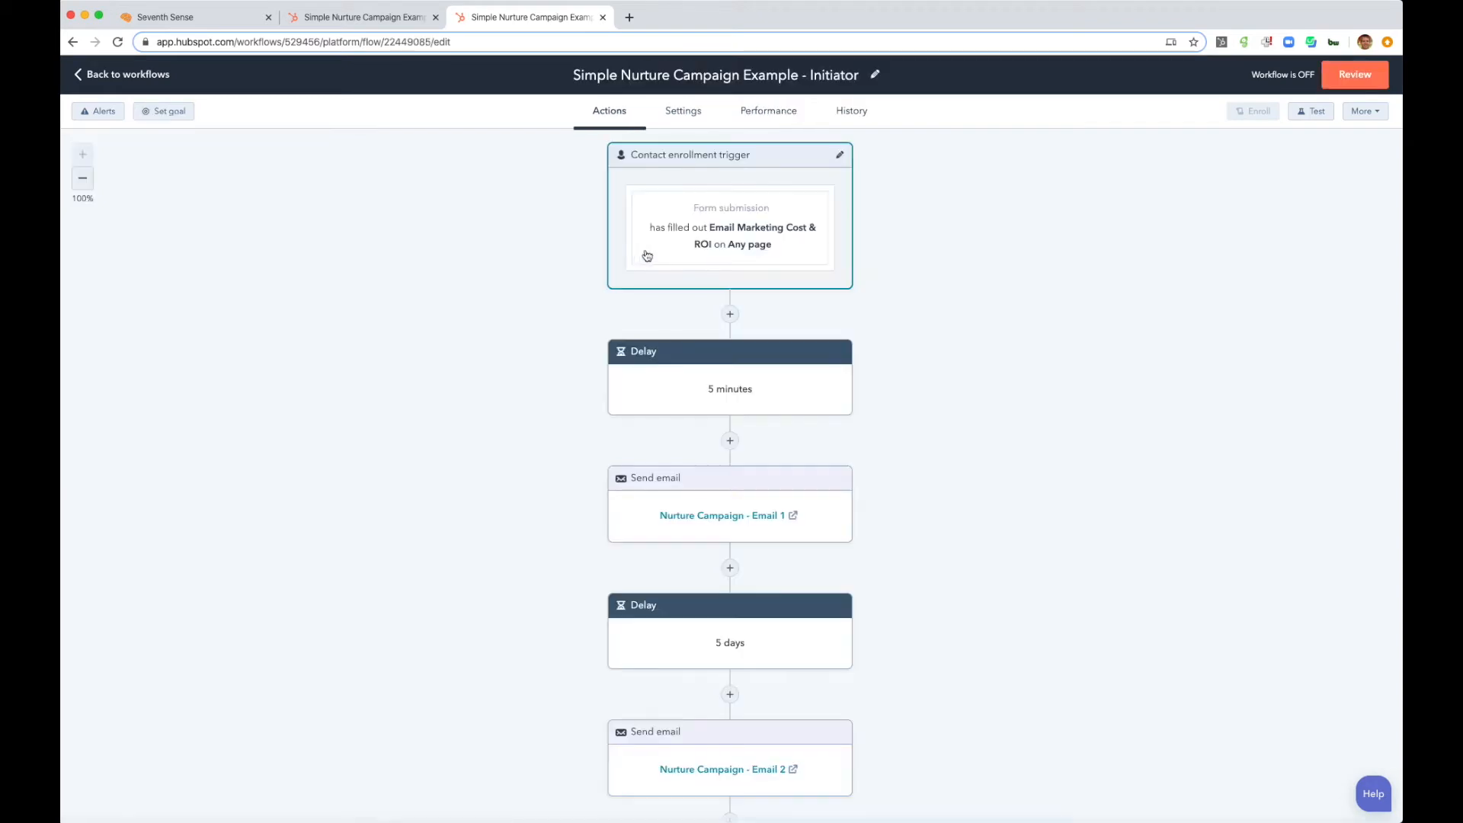
- Delete the send email action for Nurture Campaign - Email 2 from the Initiator workflow
scroll(555, 321, down, 1)
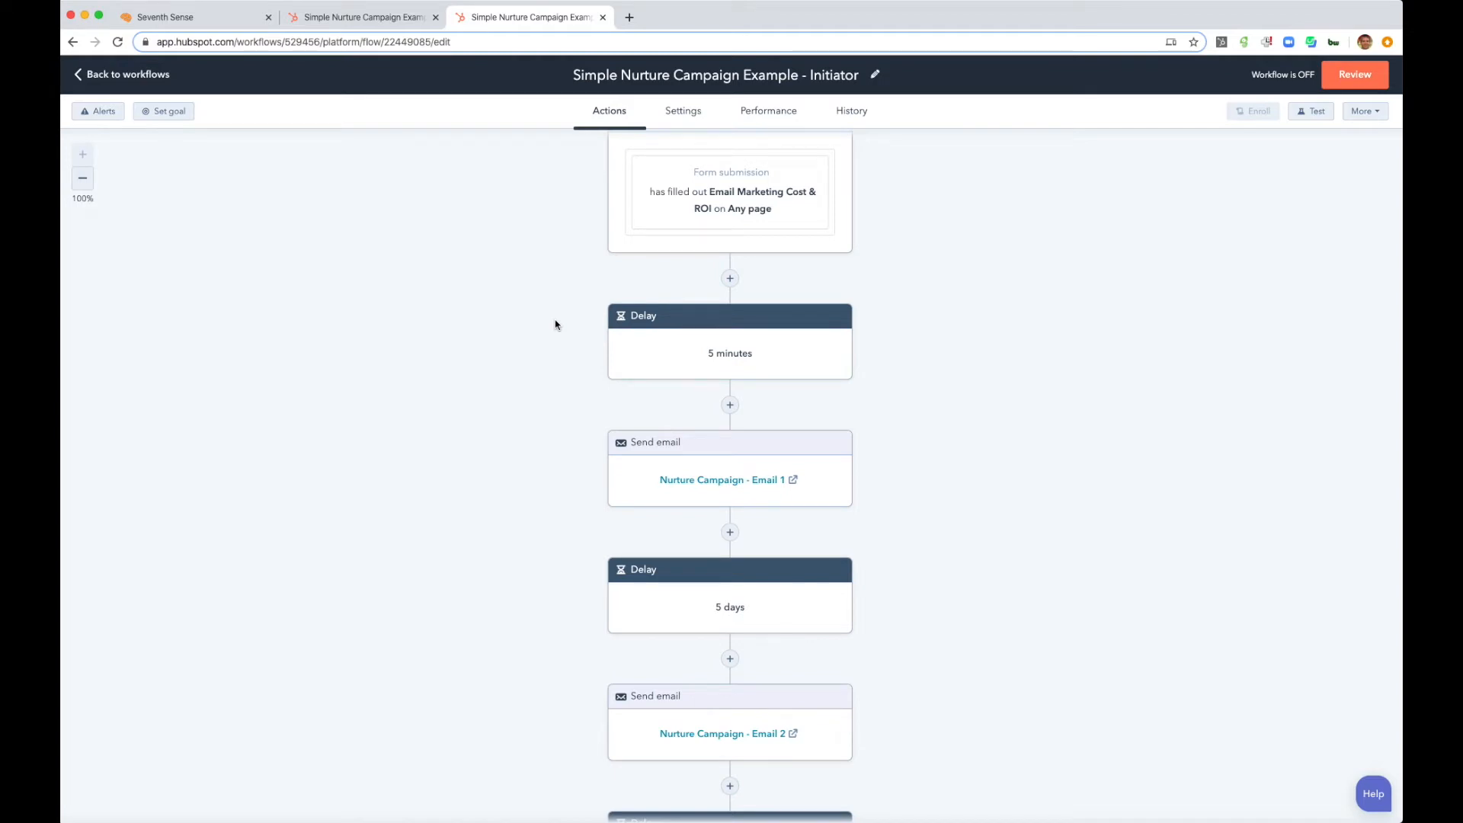
scroll(554, 323, down, 2)
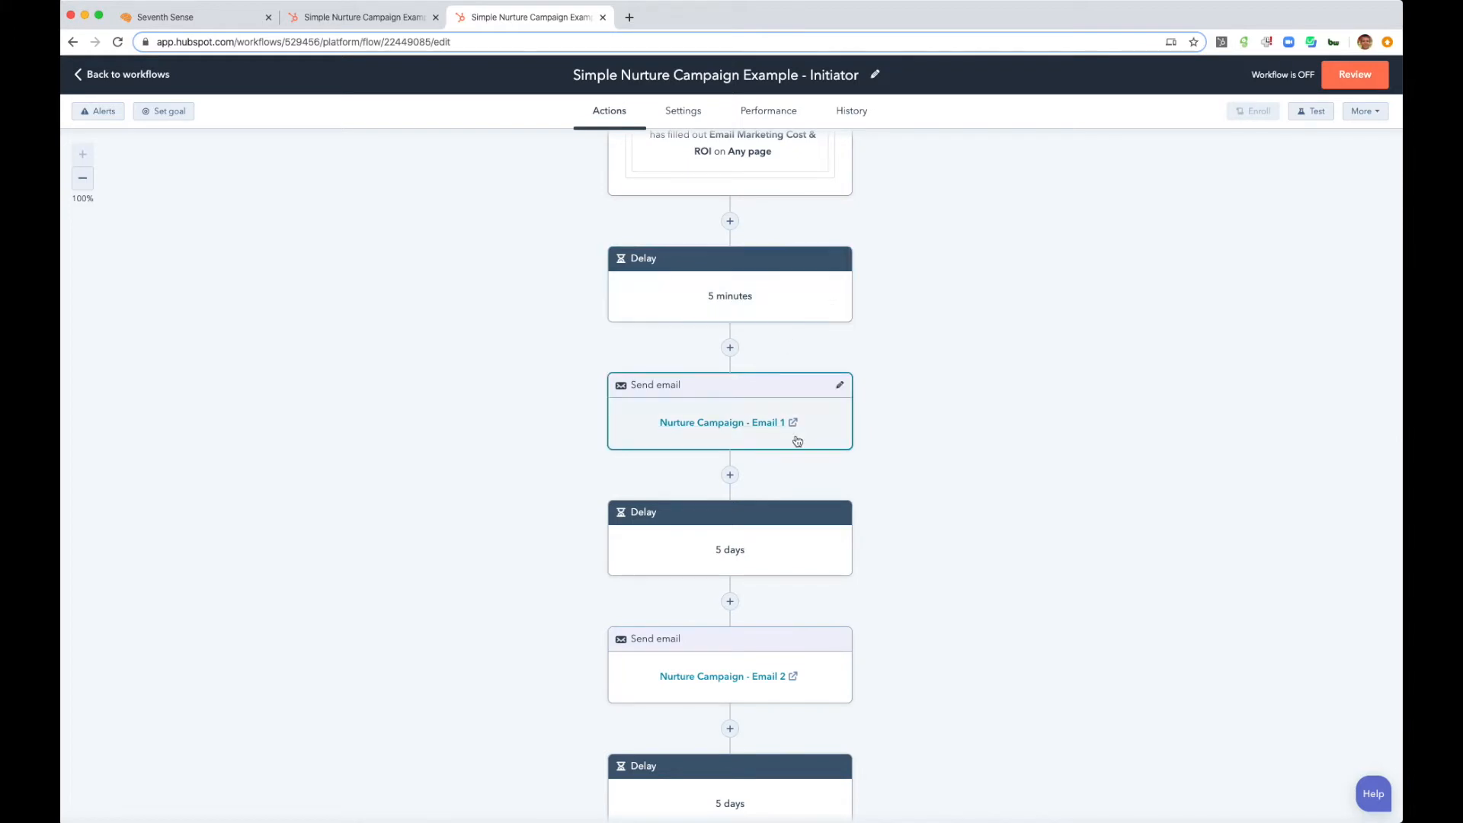
scroll(797, 441, down, 2)
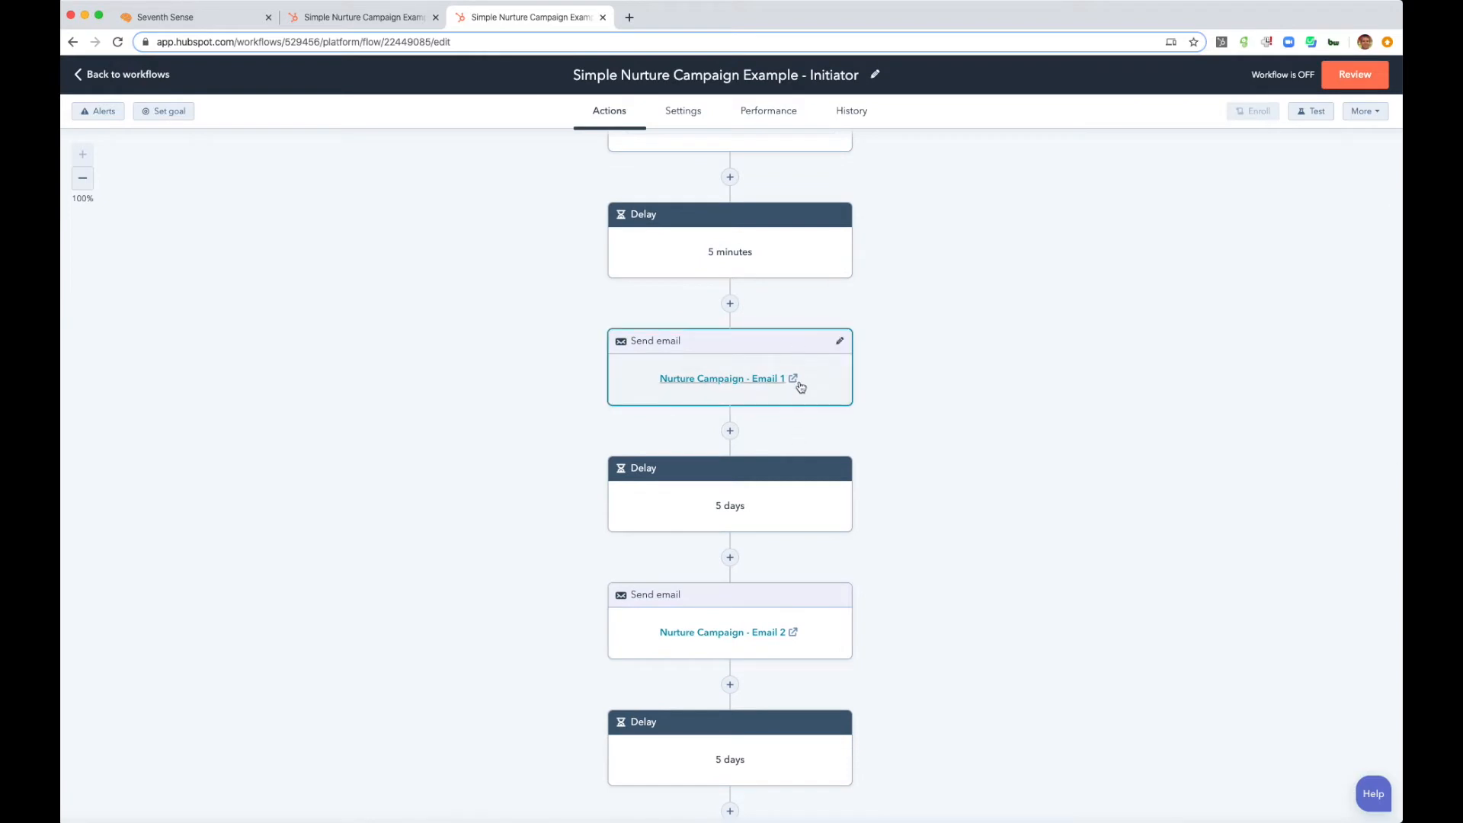
scroll(795, 423, down, 5)
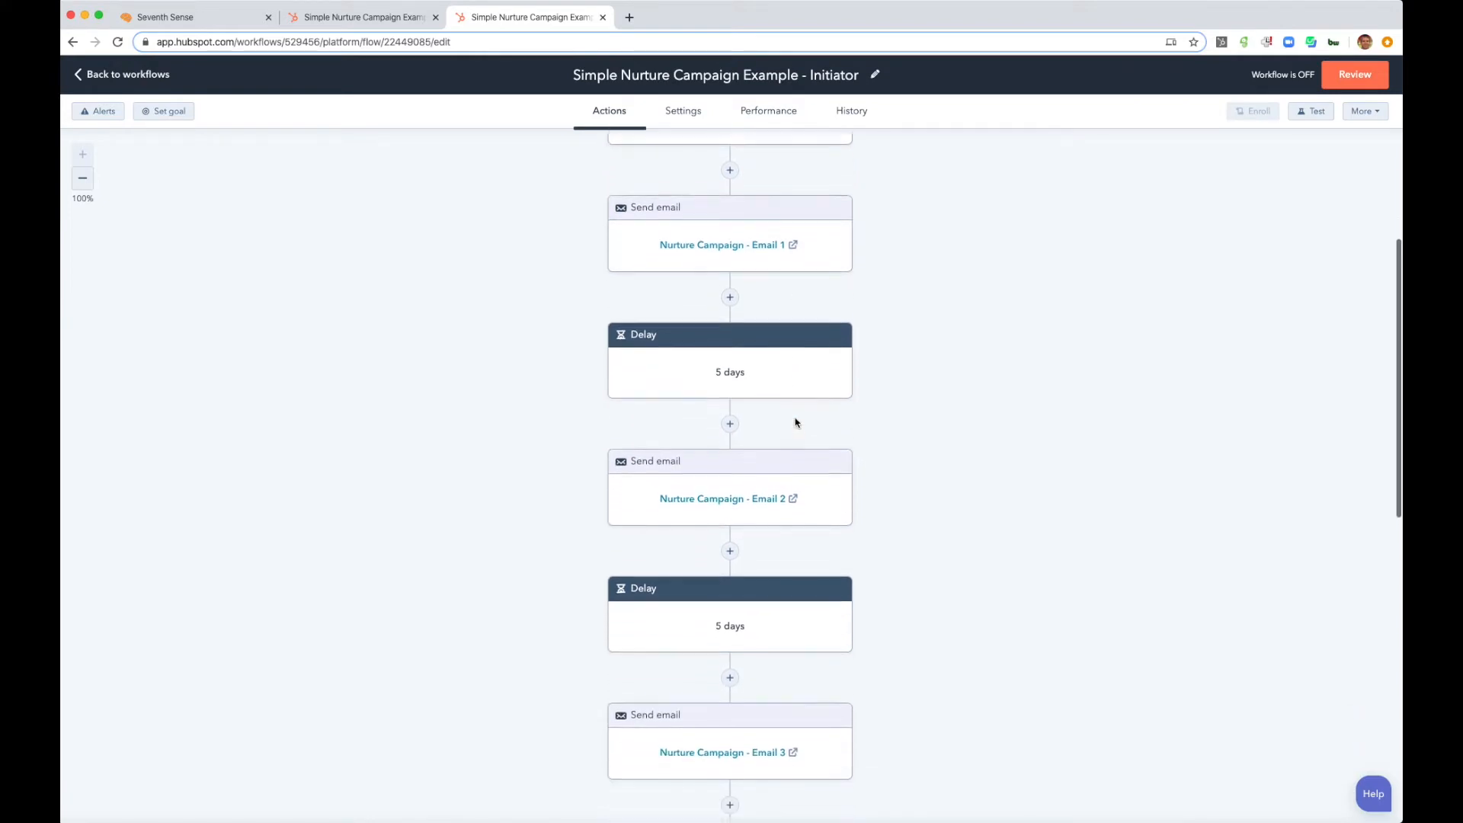
click(828, 487)
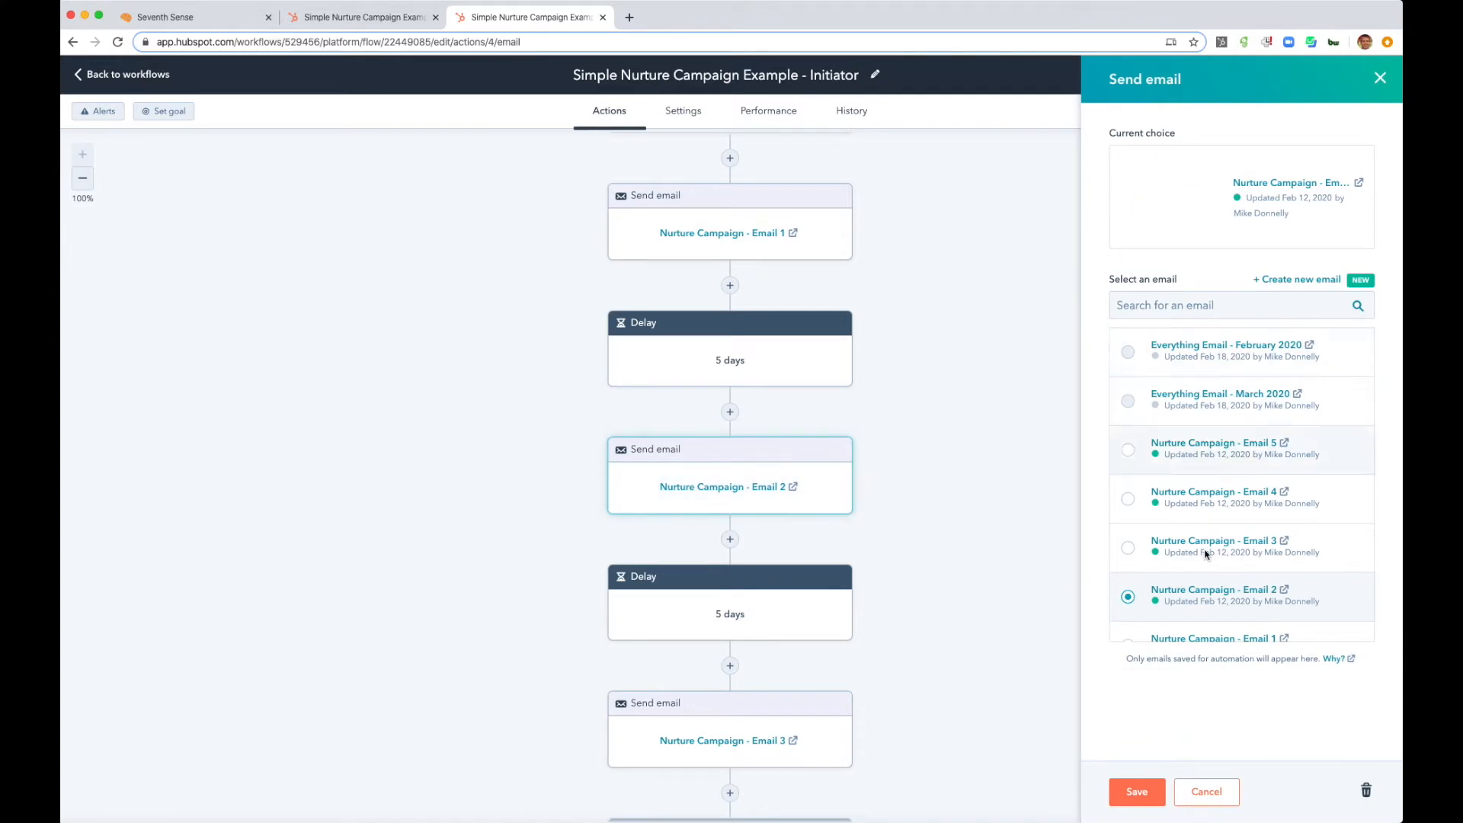
click(1366, 790)
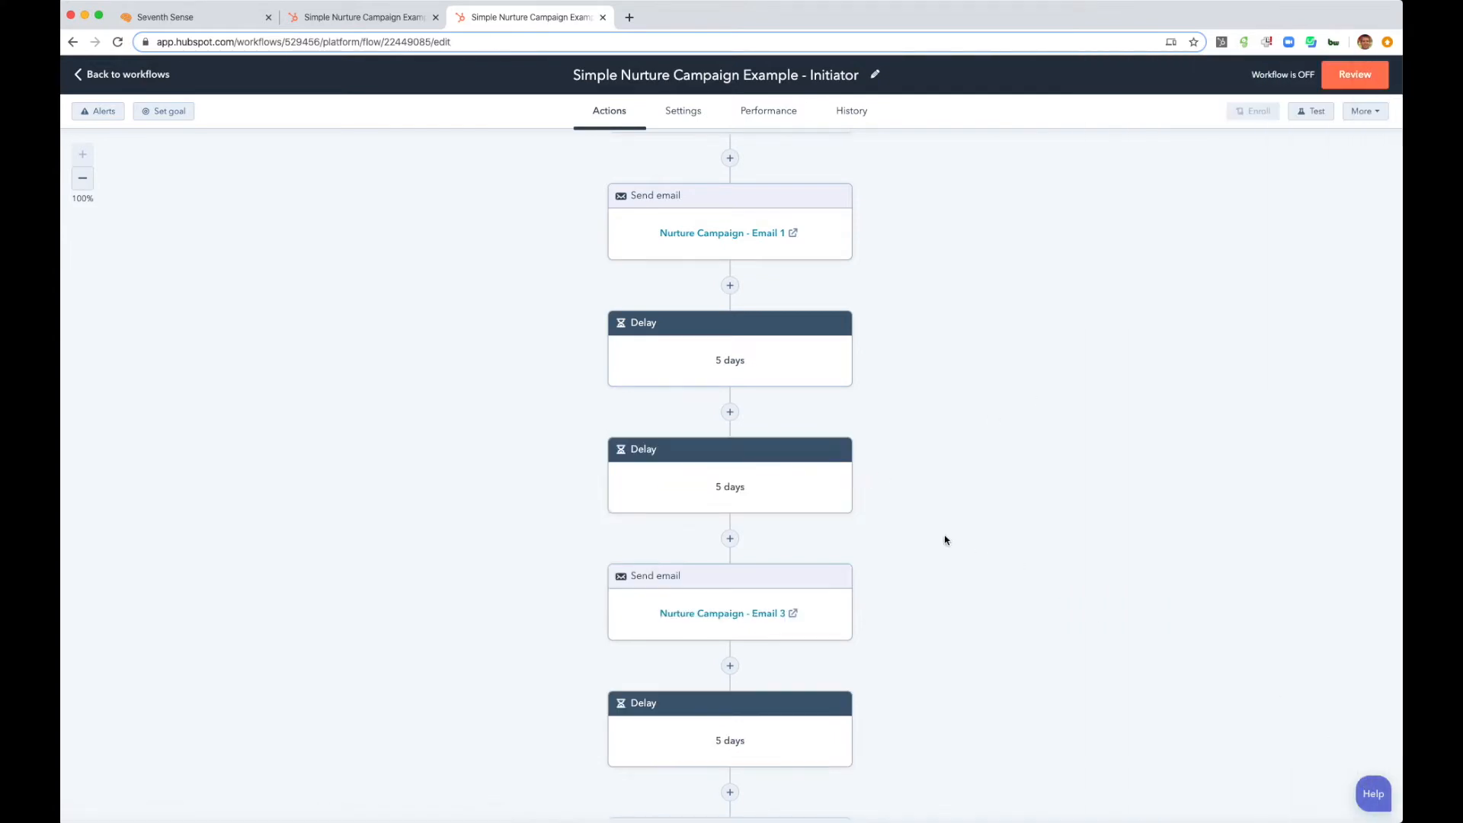
click(730, 412)
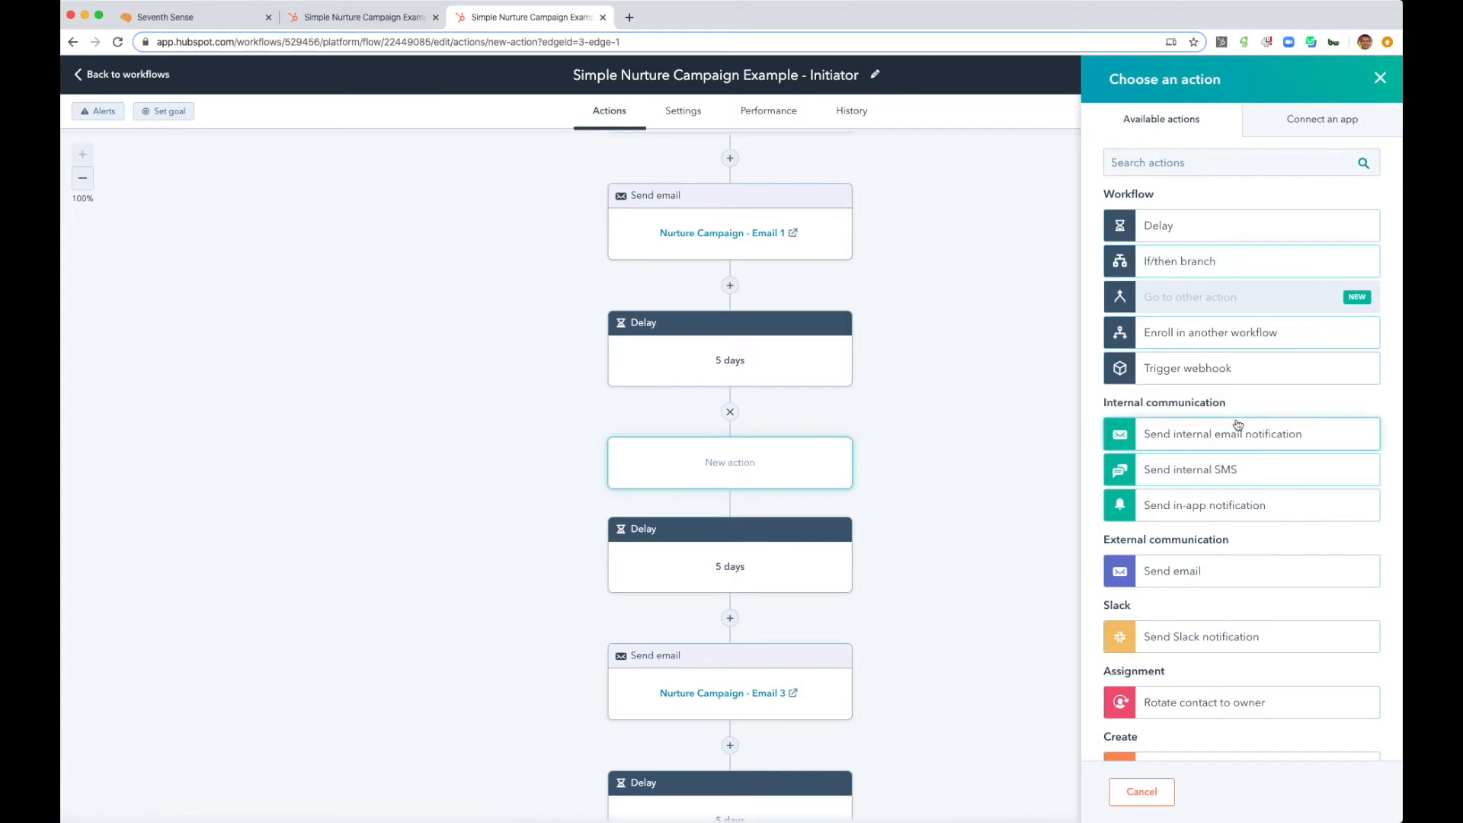
click(1204, 377)
click(1177, 221)
text(a)
click(1137, 791)
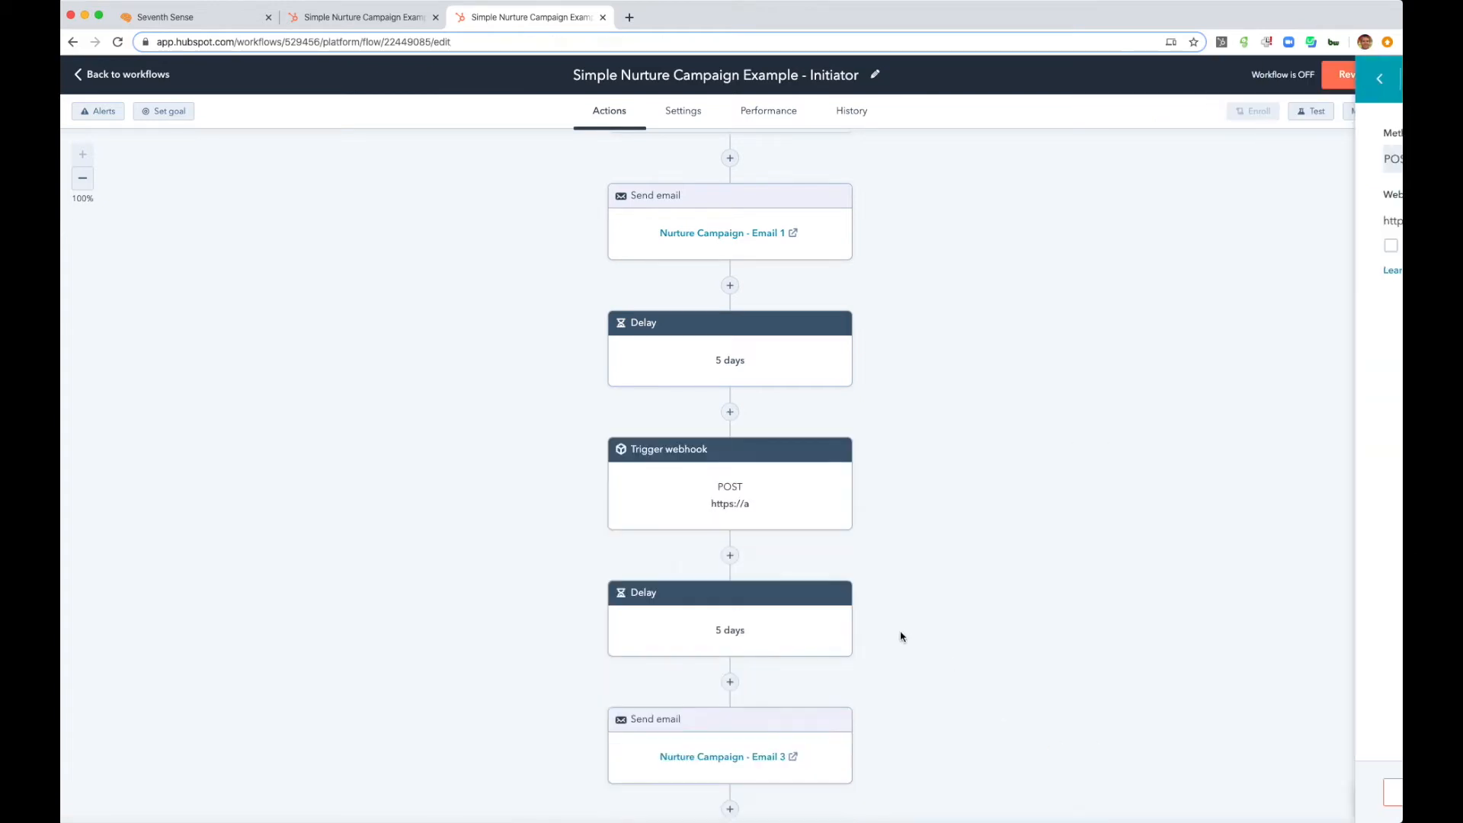
scroll(896, 632, down, 3)
click(836, 528)
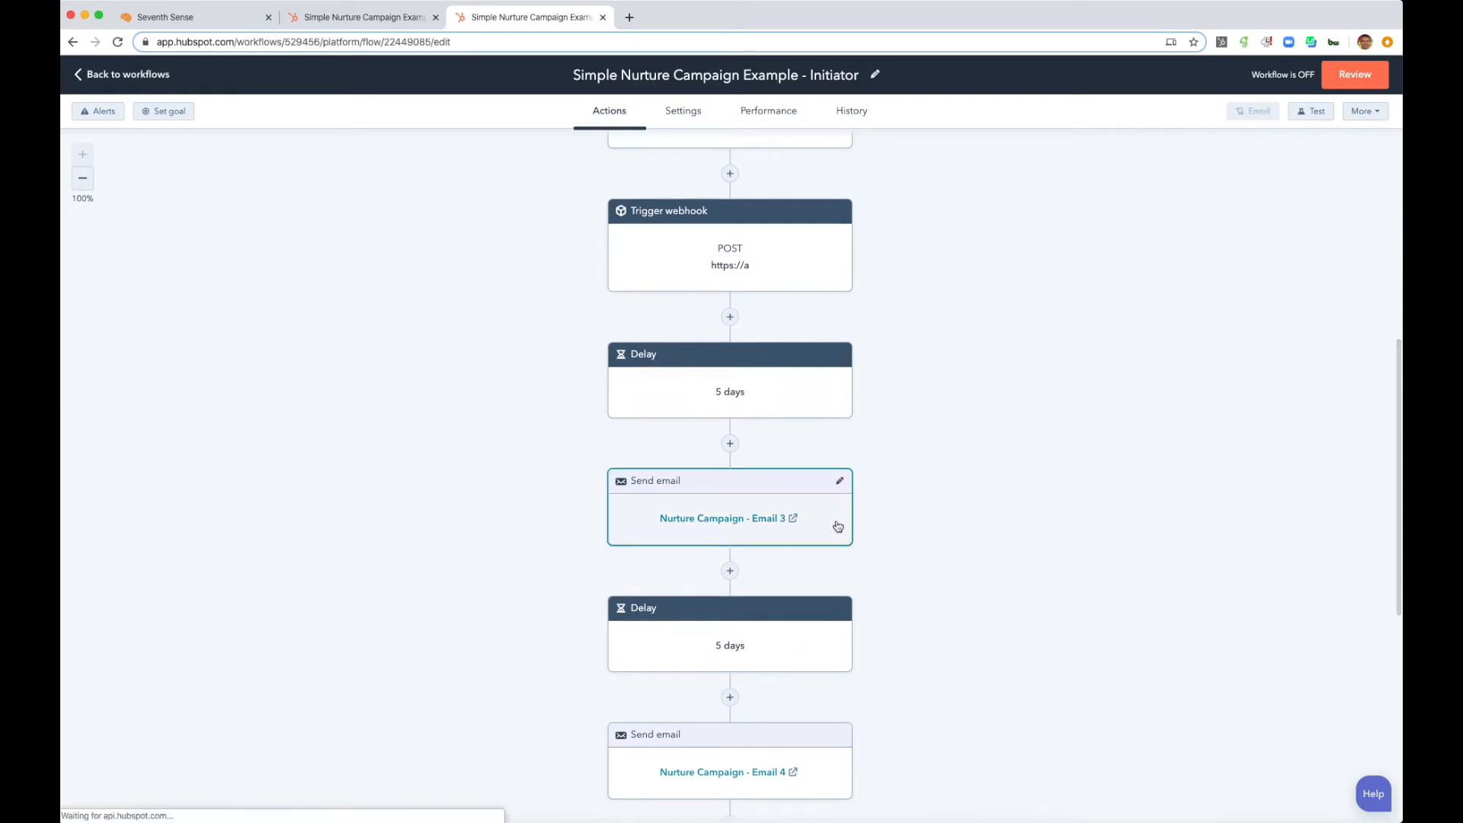
click(1367, 791)
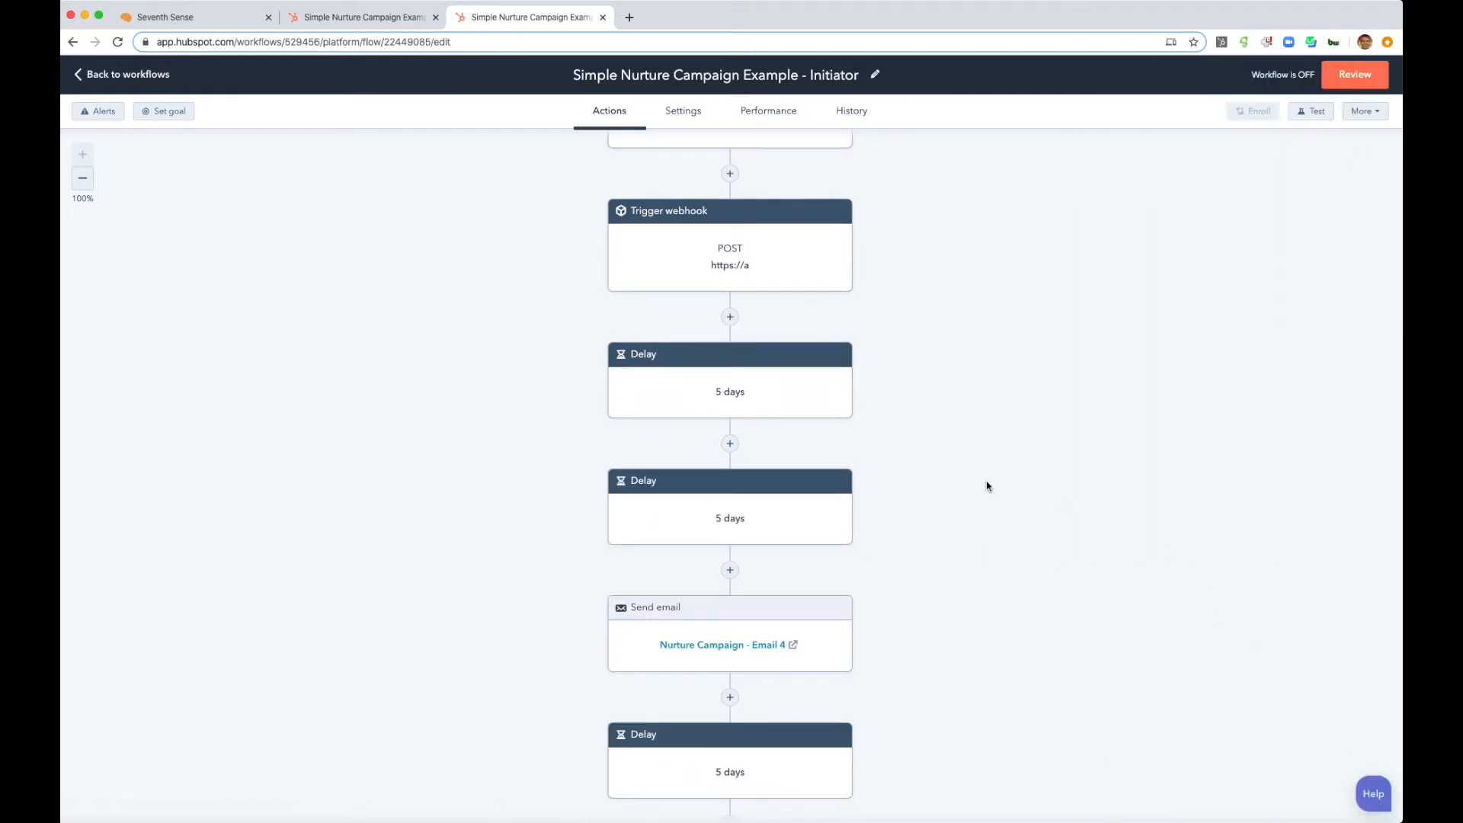
click(732, 443)
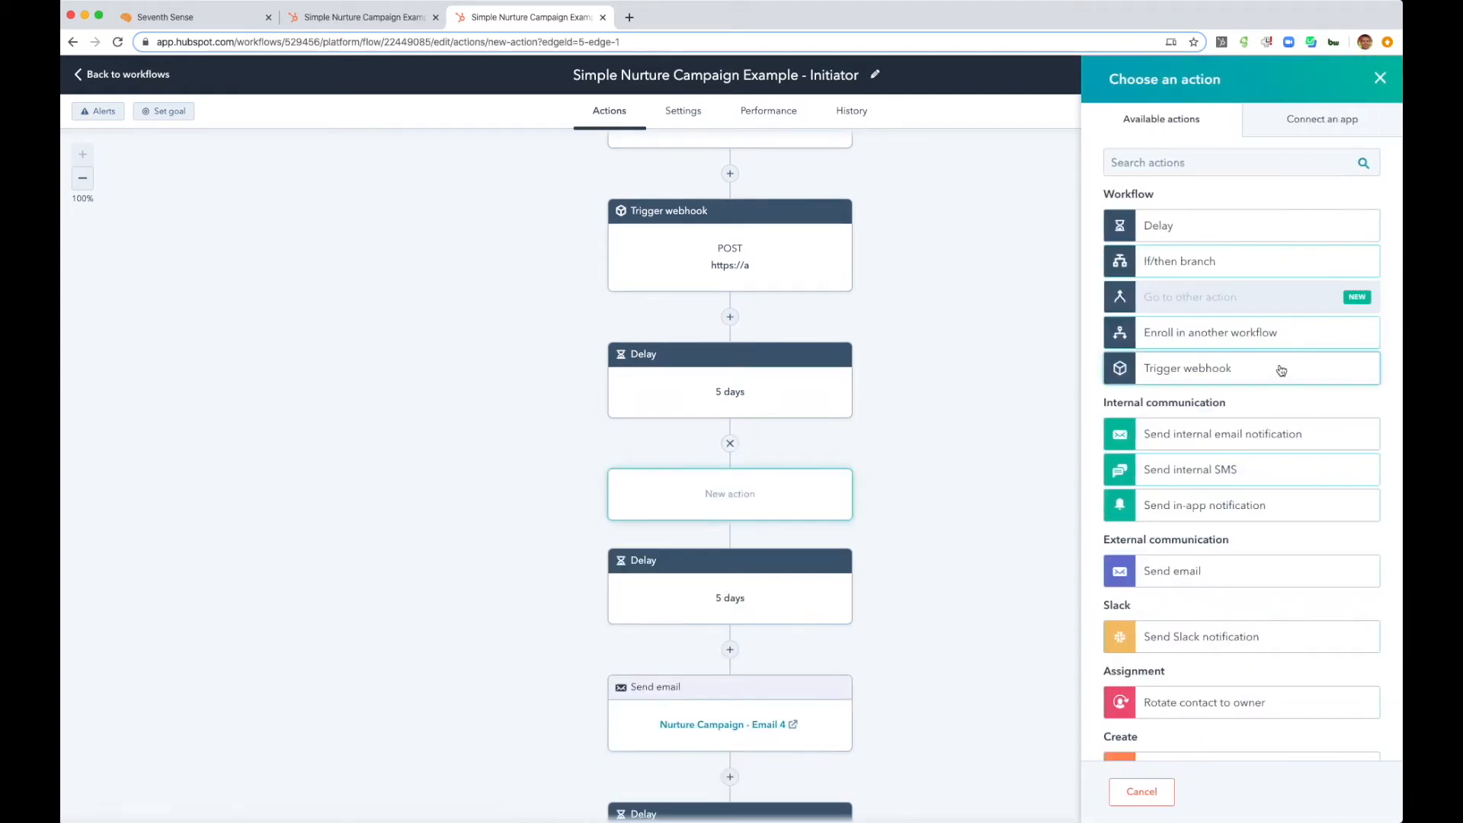
click(1282, 366)
click(1222, 221)
text(a)
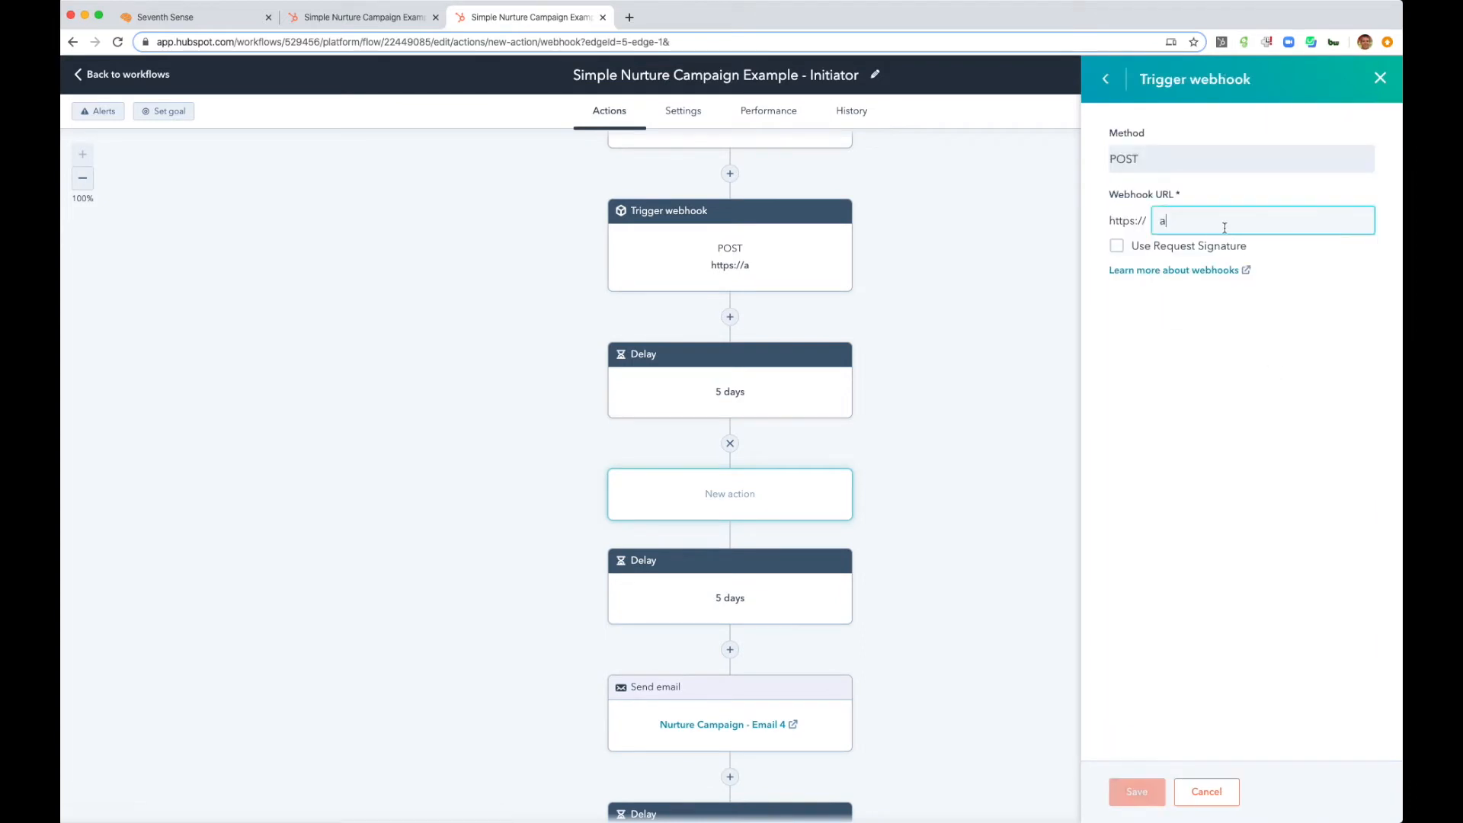
click(1135, 791)
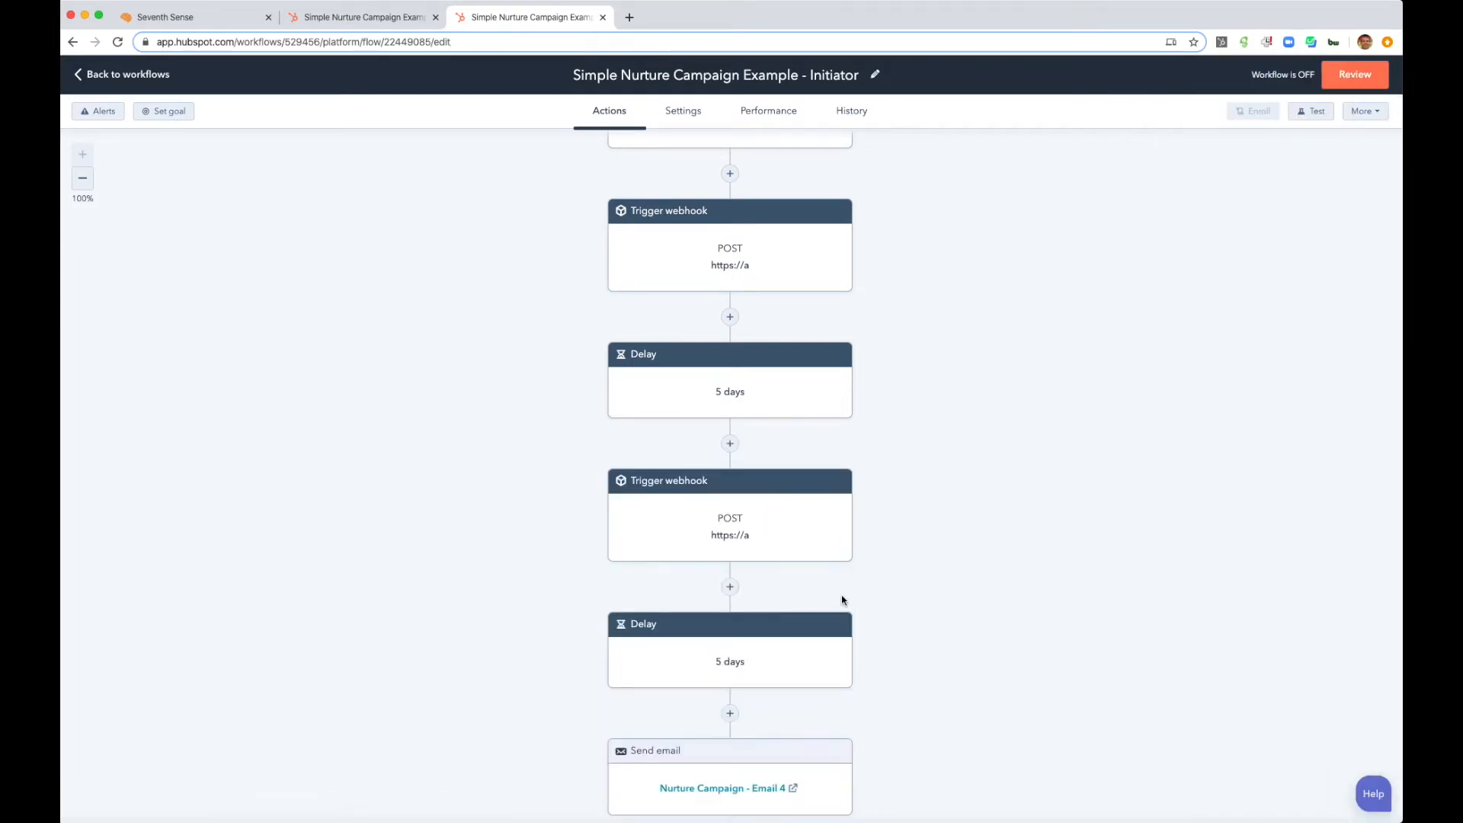
scroll(844, 598, down, 4)
click(850, 541)
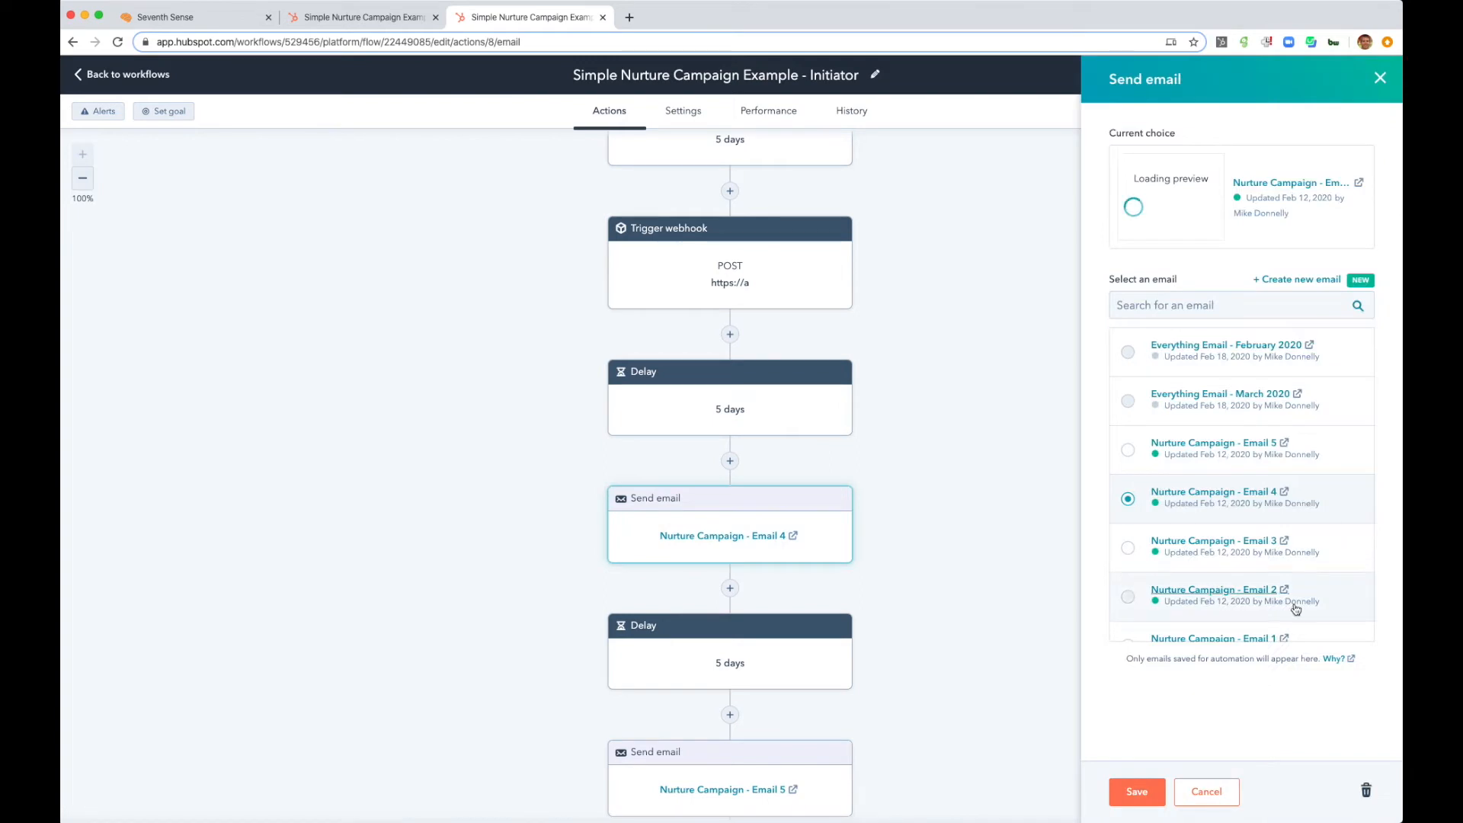
click(1365, 793)
click(730, 461)
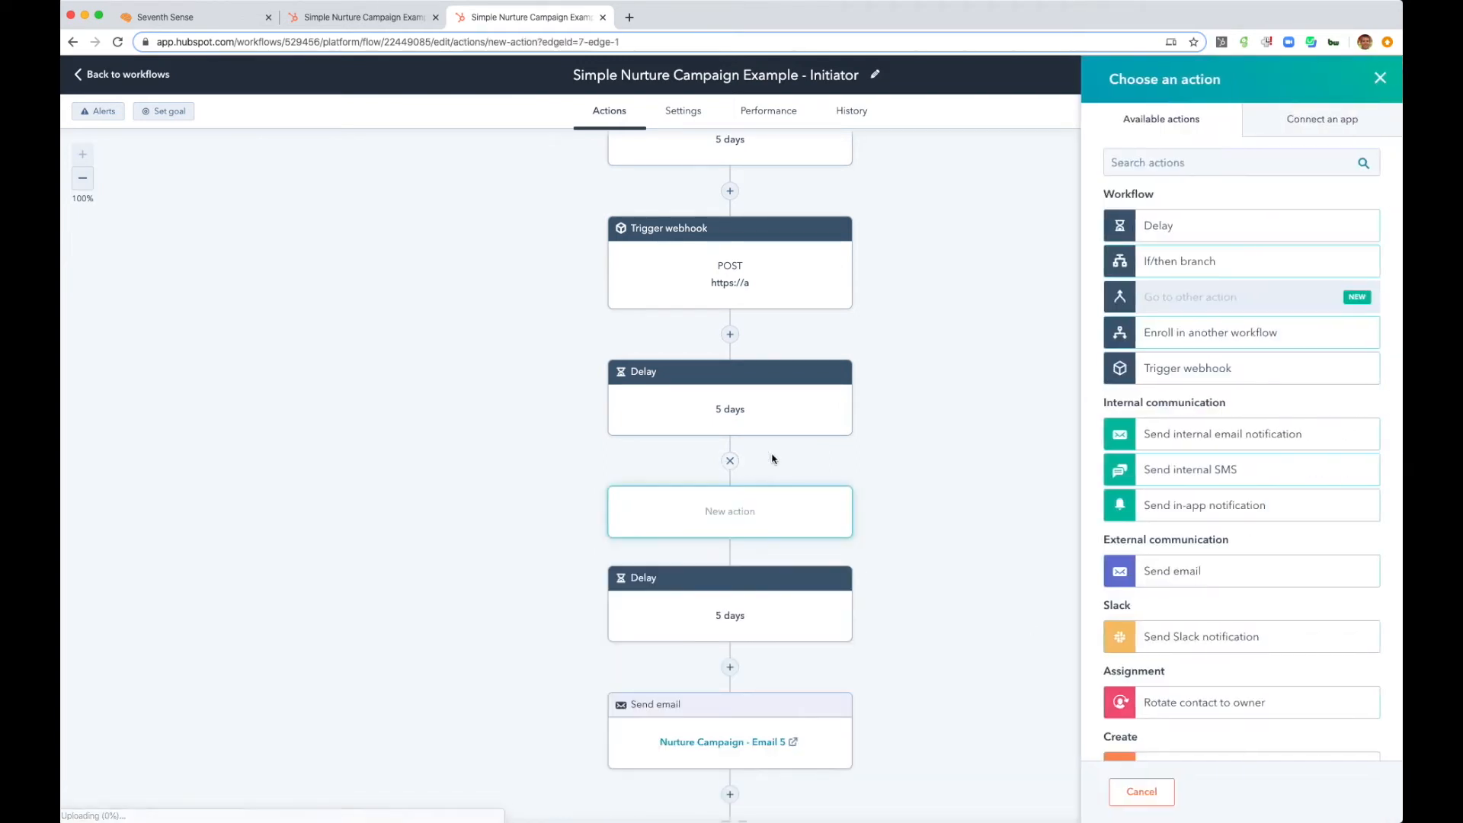
click(1264, 371)
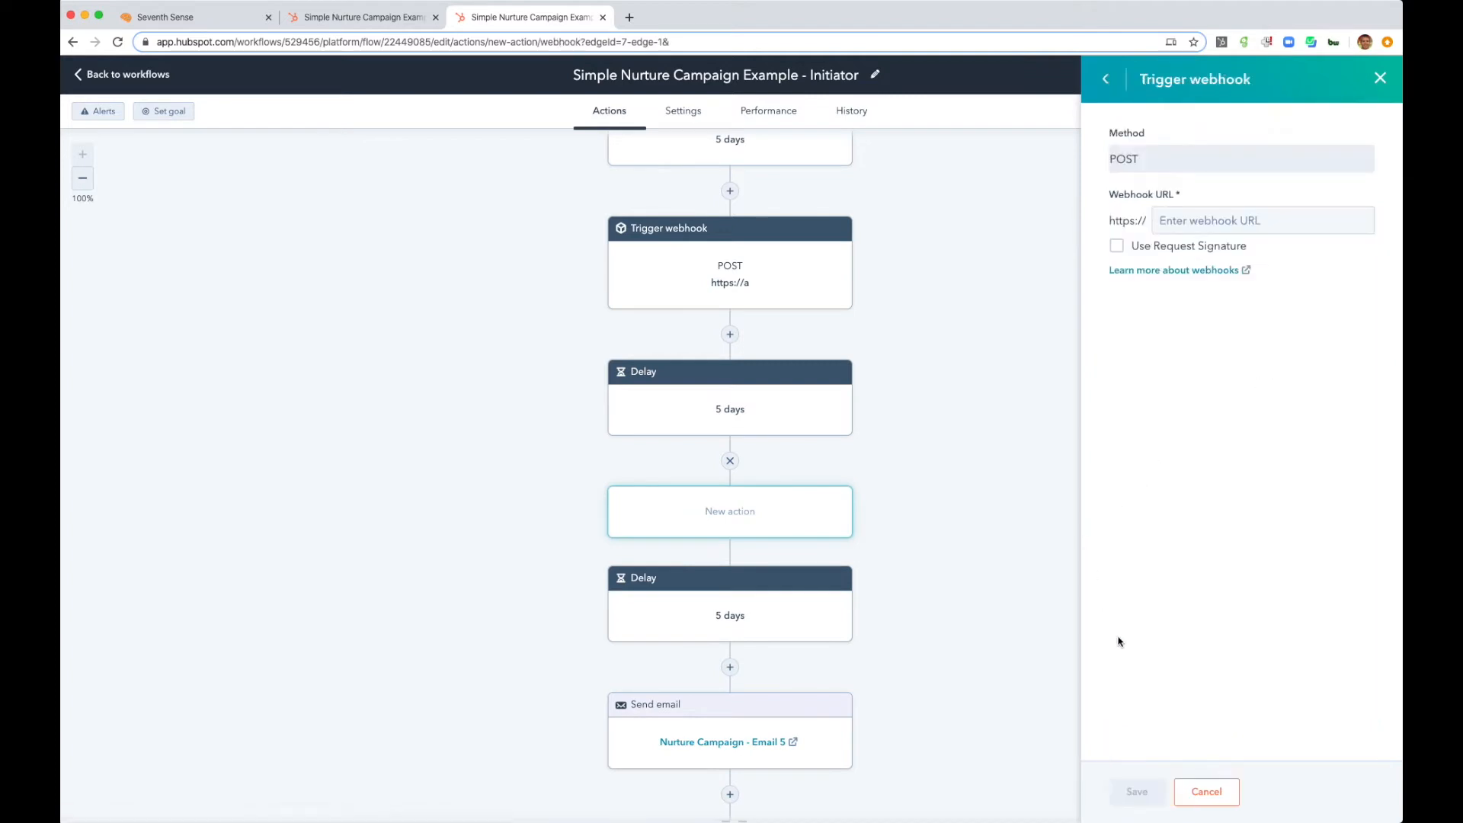
click(1204, 221)
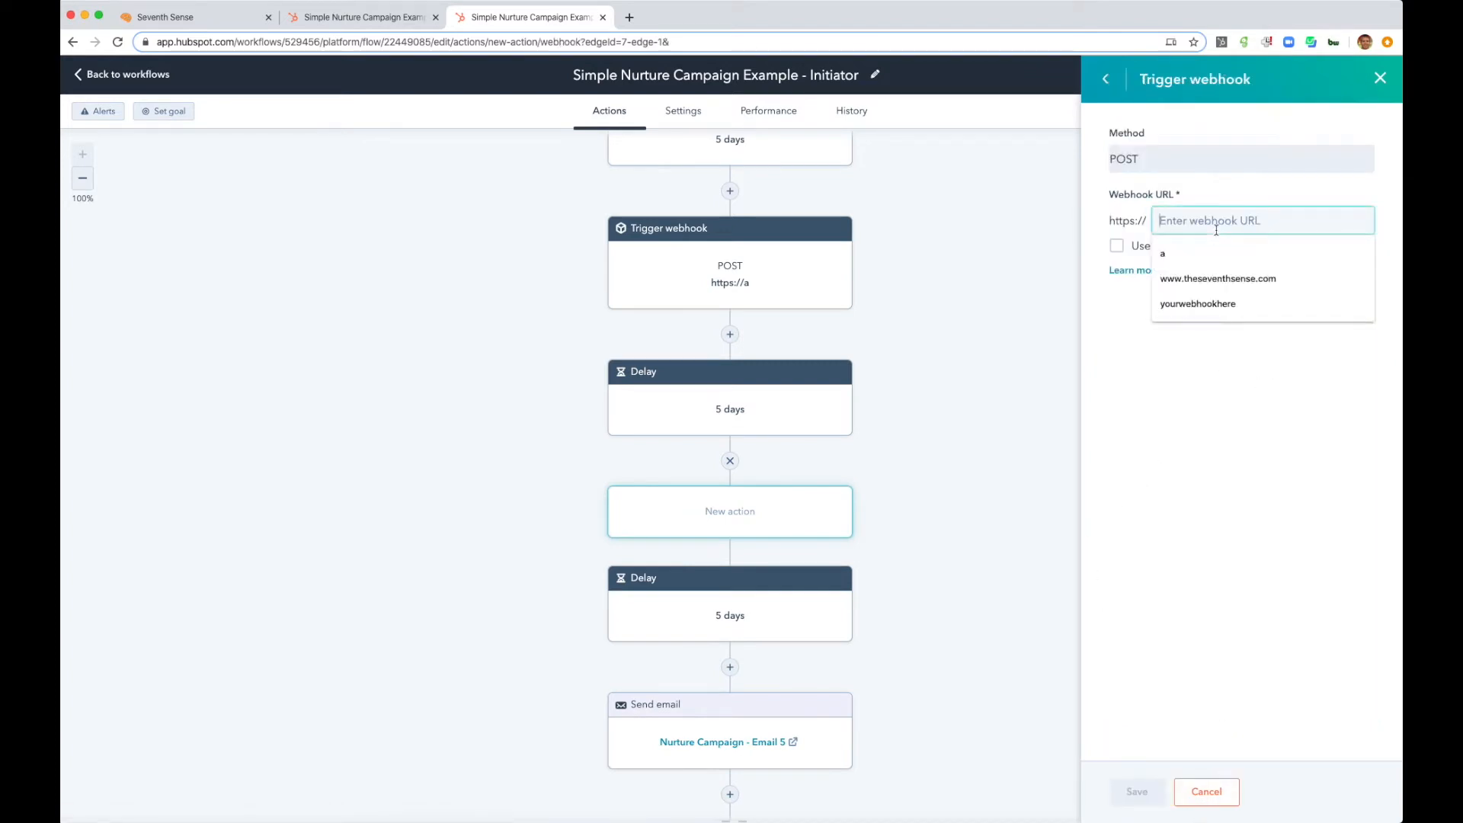
text(a)
click(1124, 787)
scroll(810, 675, down, 2)
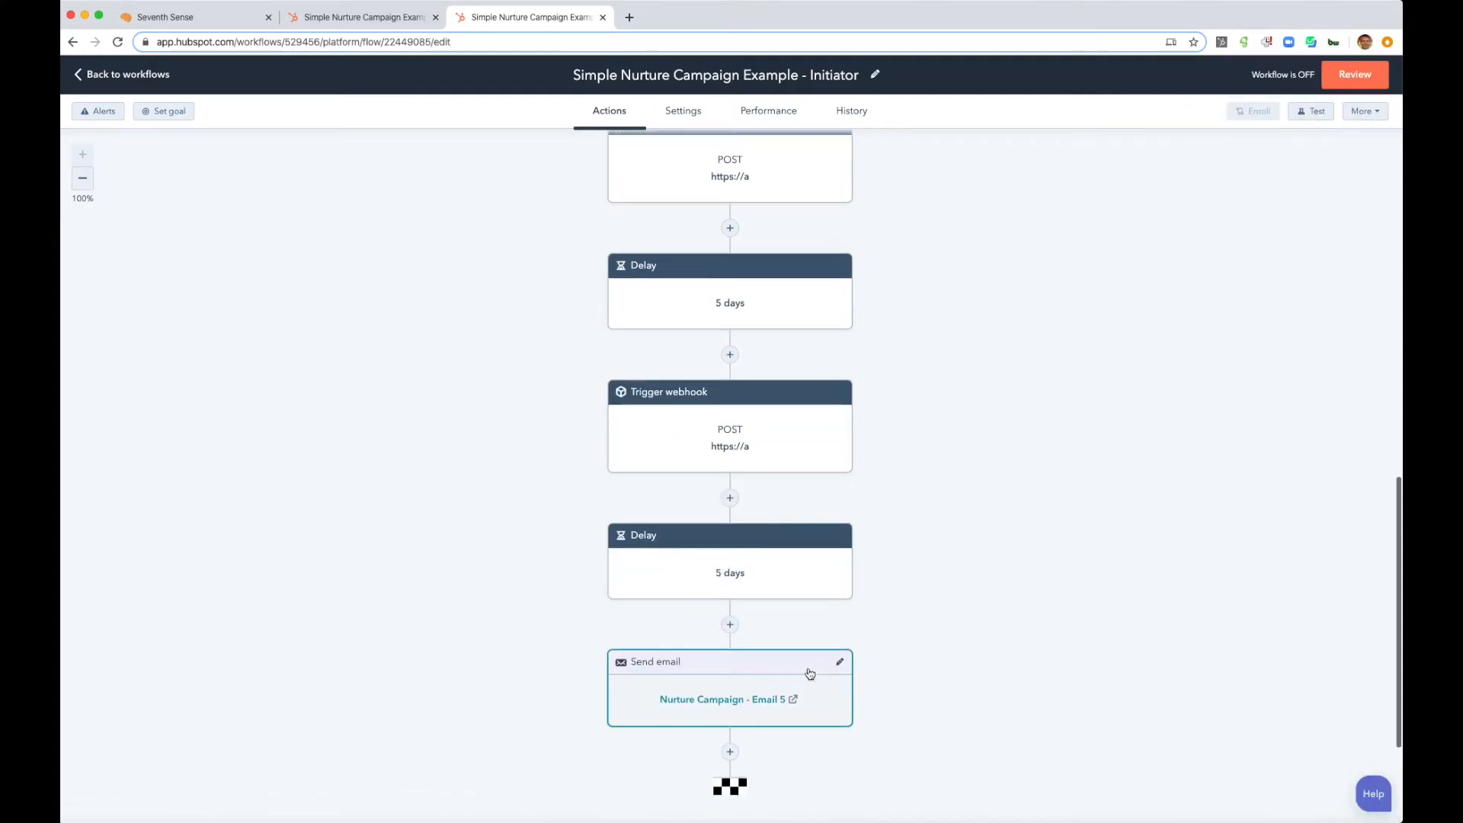
click(836, 723)
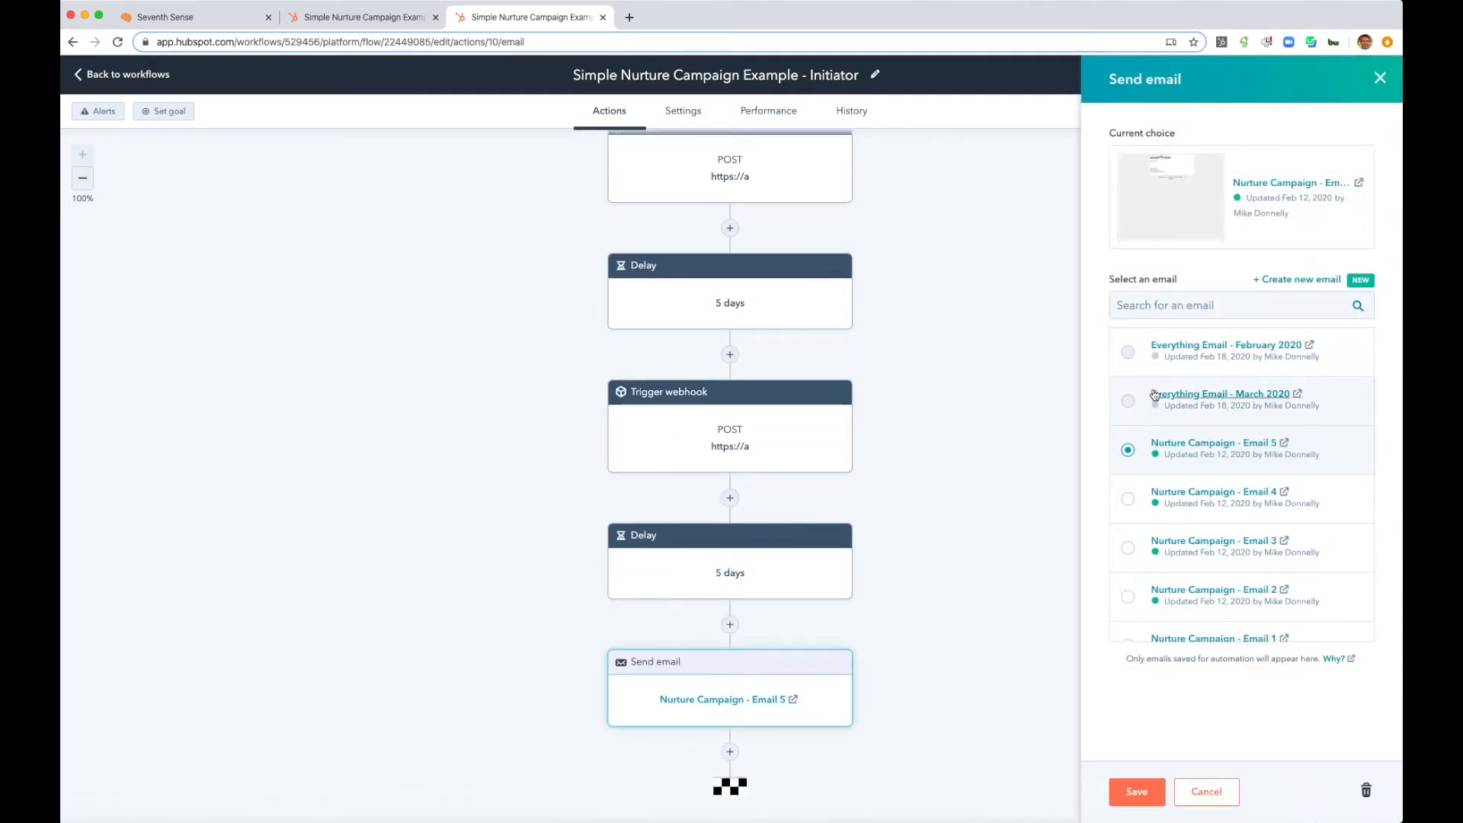
click(1367, 791)
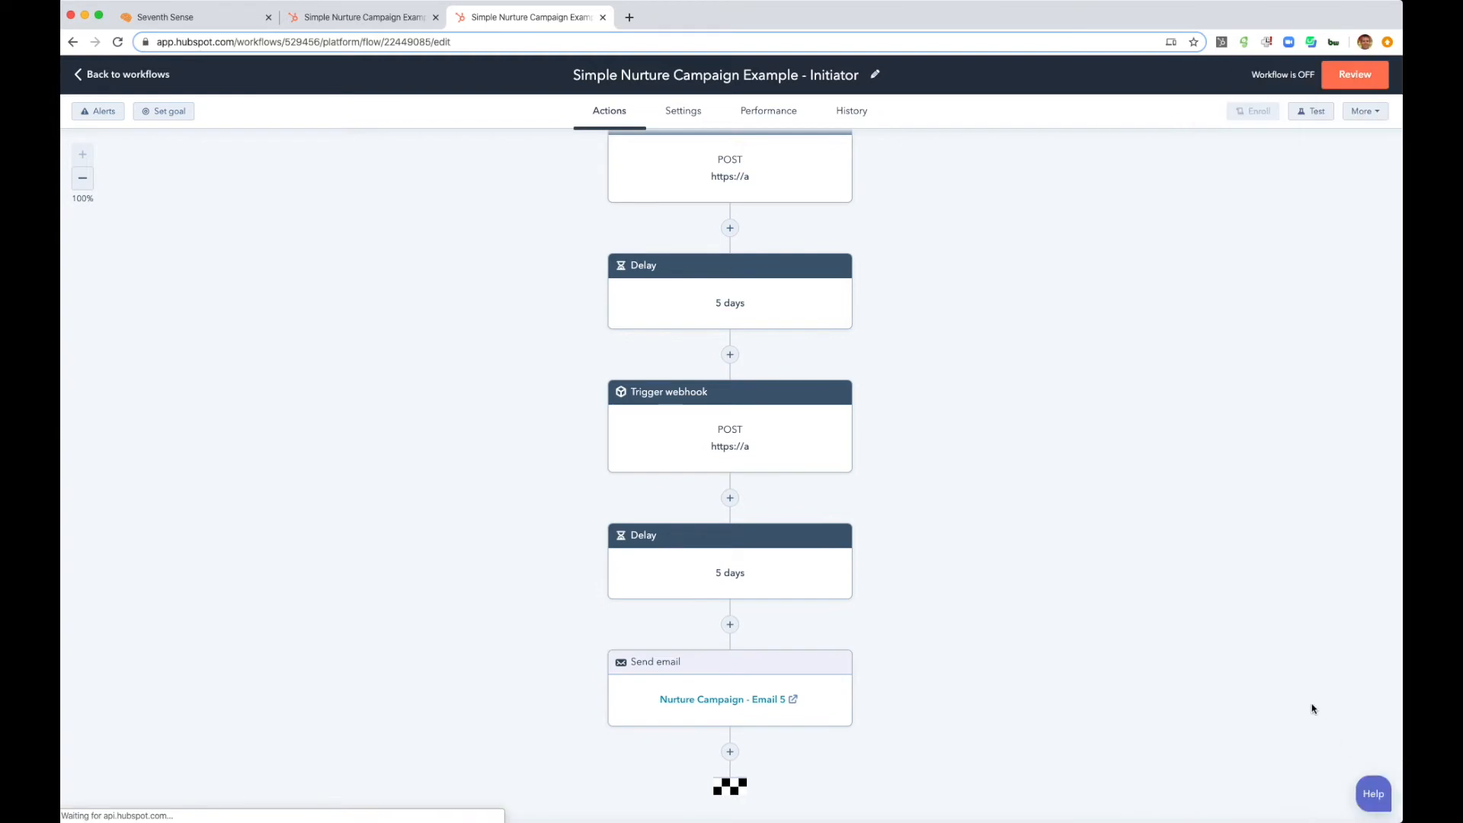
click(729, 624)
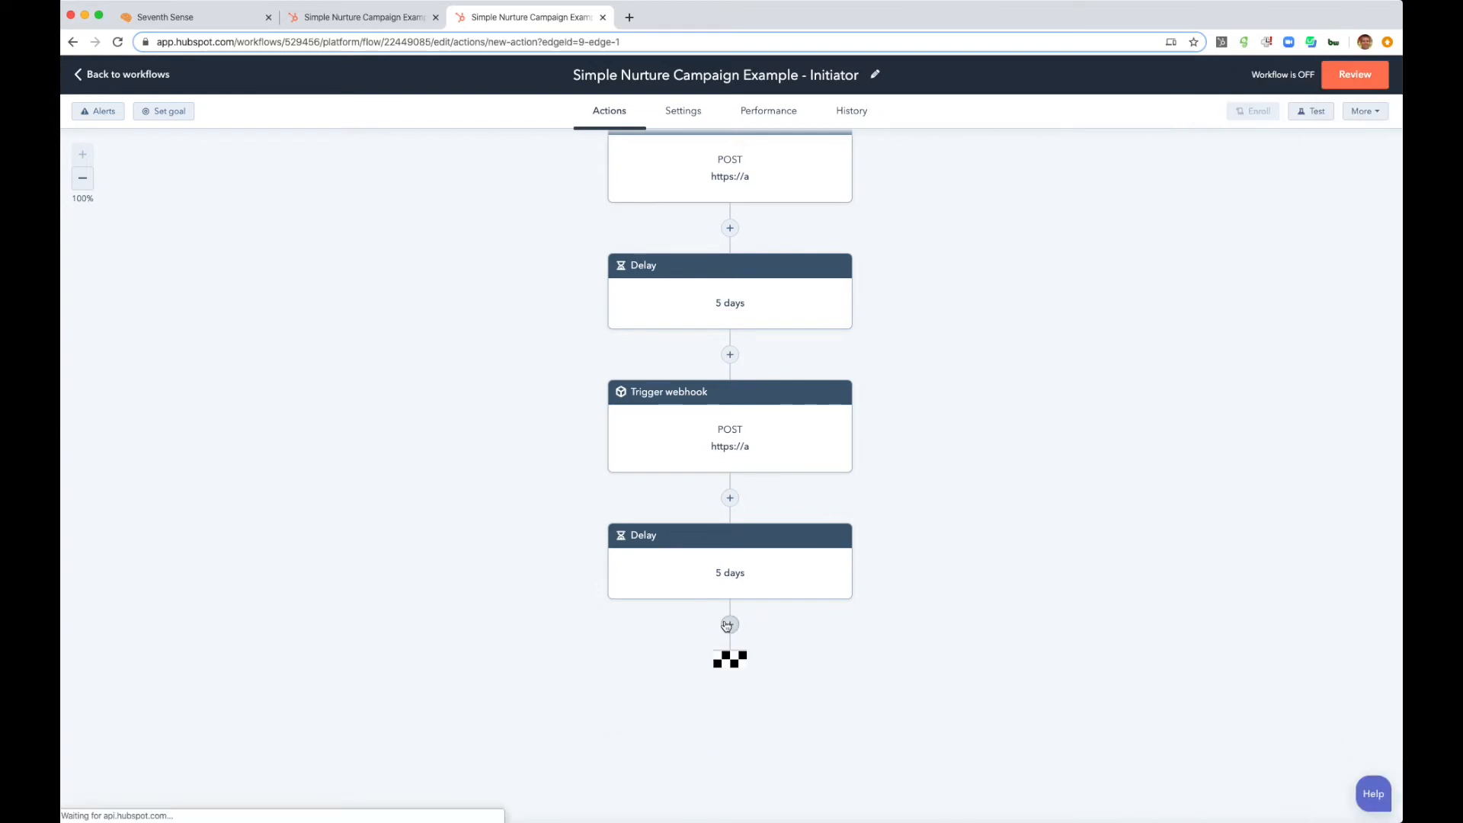
click(1283, 369)
click(1247, 226)
text(a)
click(1153, 793)
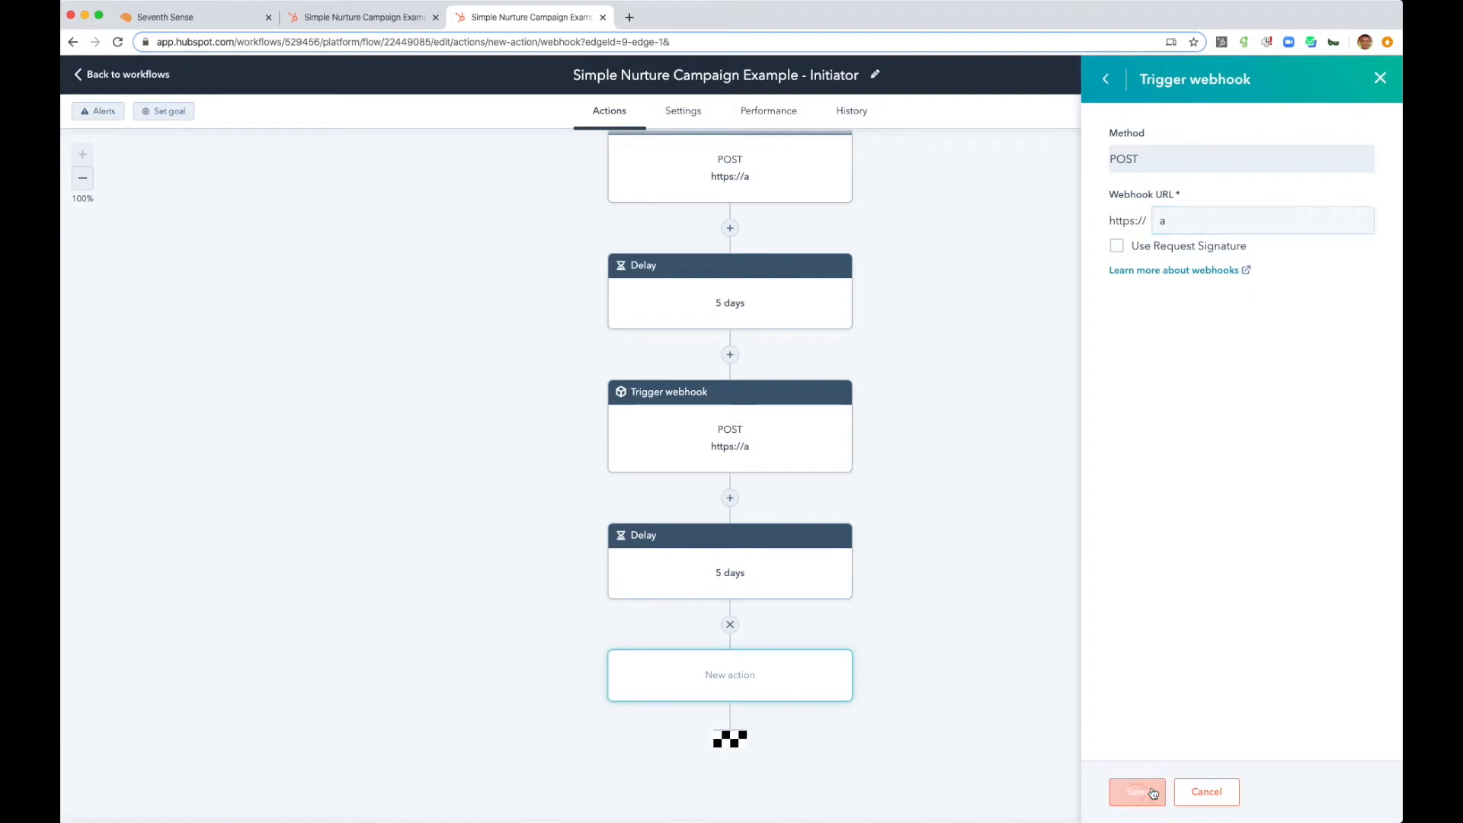
- Start creating a new workflow from the workflows list in a duplicate browser tab, keeping the Initiator workflow open
scroll(968, 326, up, 10)
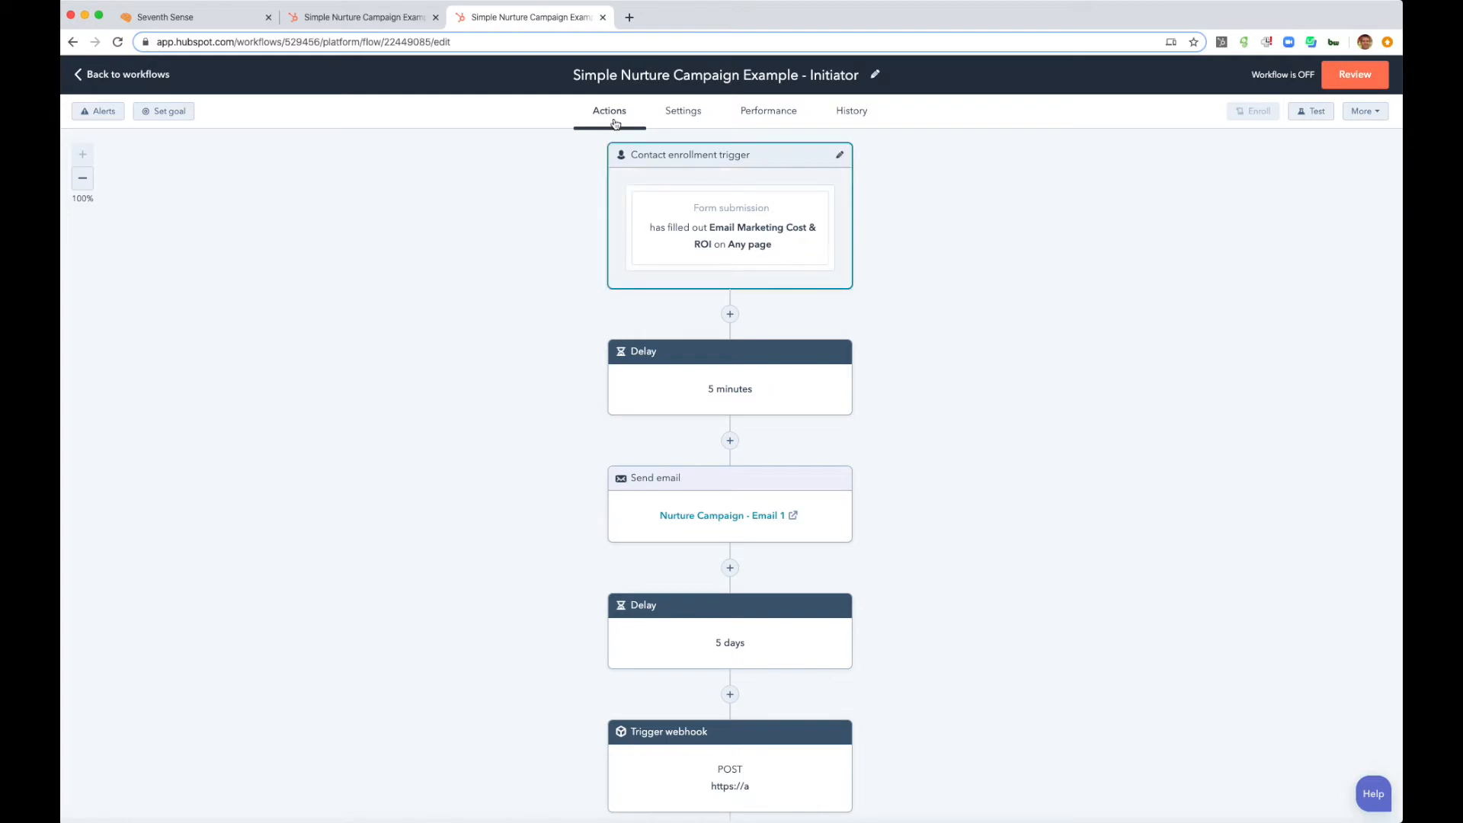
right_click(577, 21)
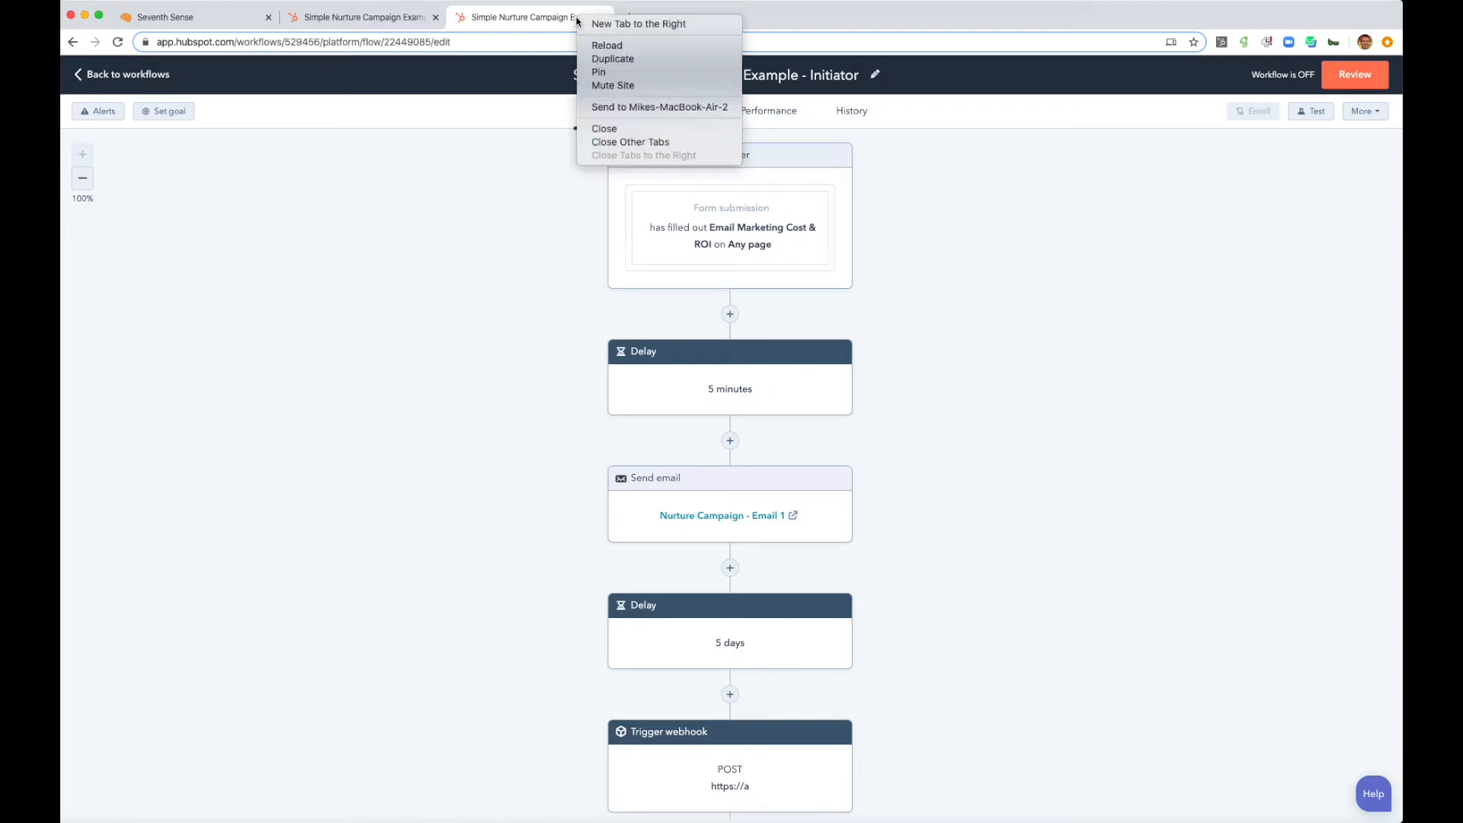
click(621, 61)
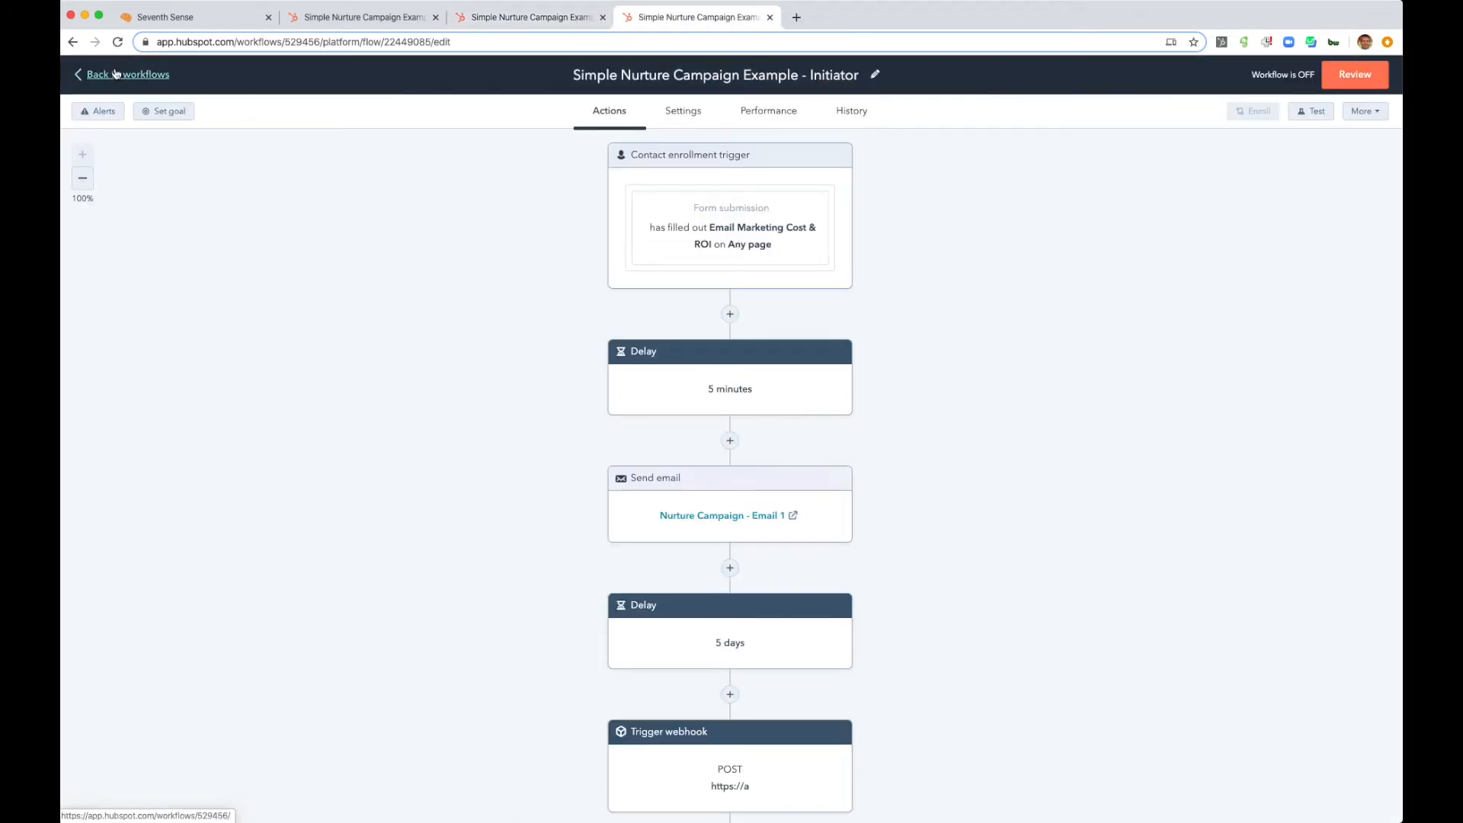
click(116, 73)
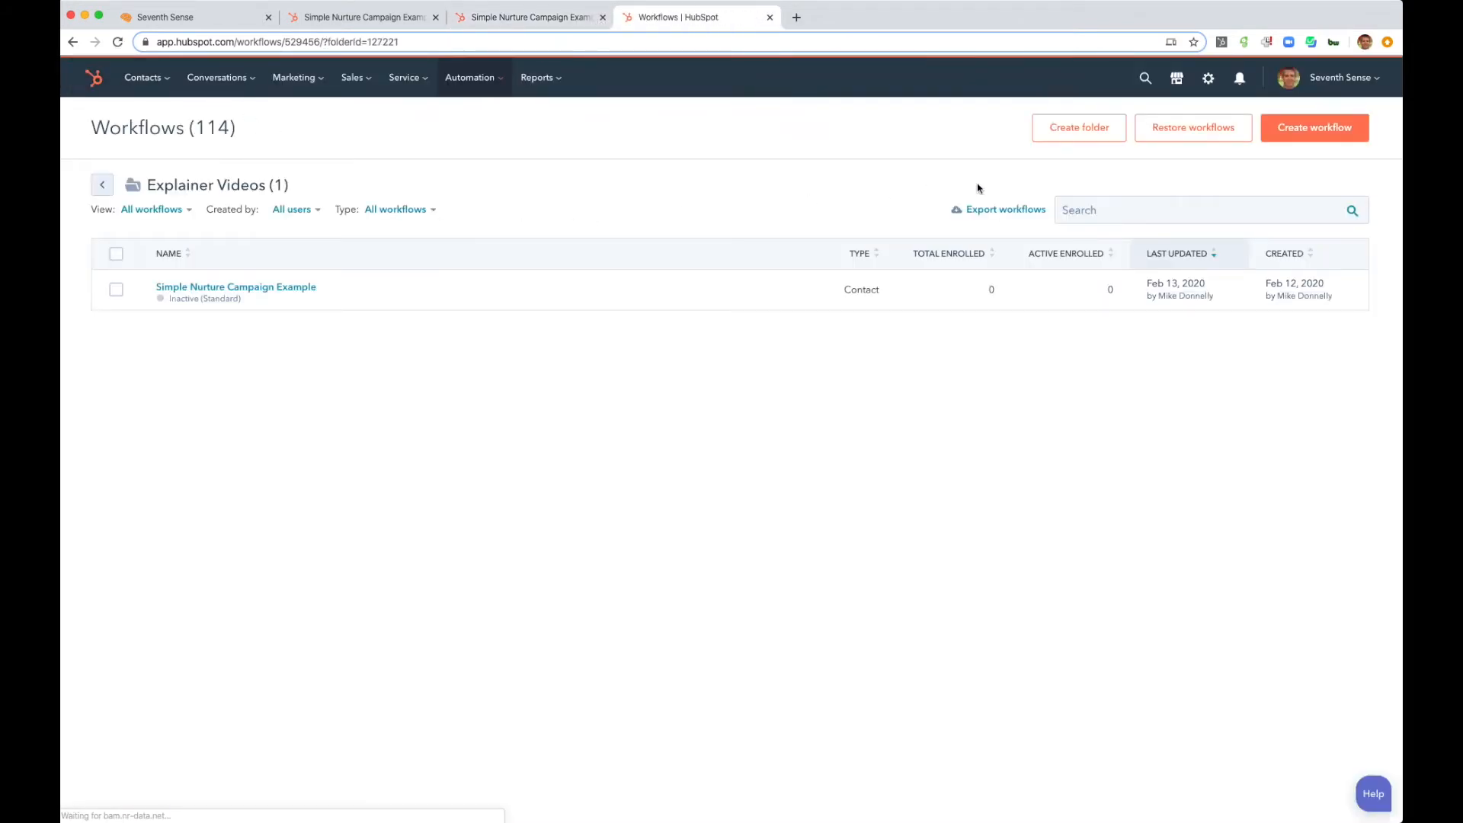
click(1317, 135)
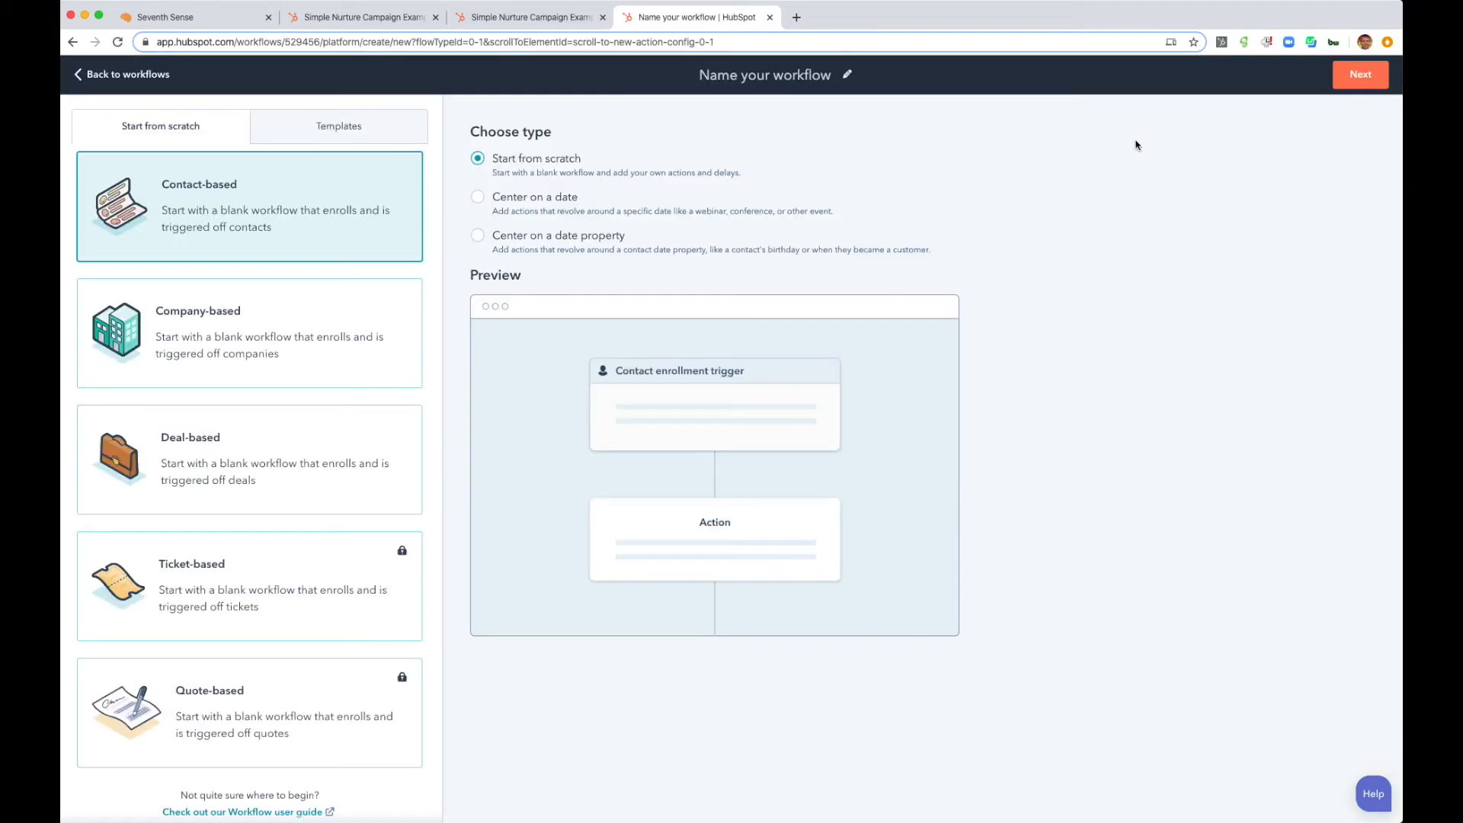
- Create a blank contact-based workflow named Simple Nurture Campaign Example - Delivery, reusing the Initiator workflow's name
click(488, 17)
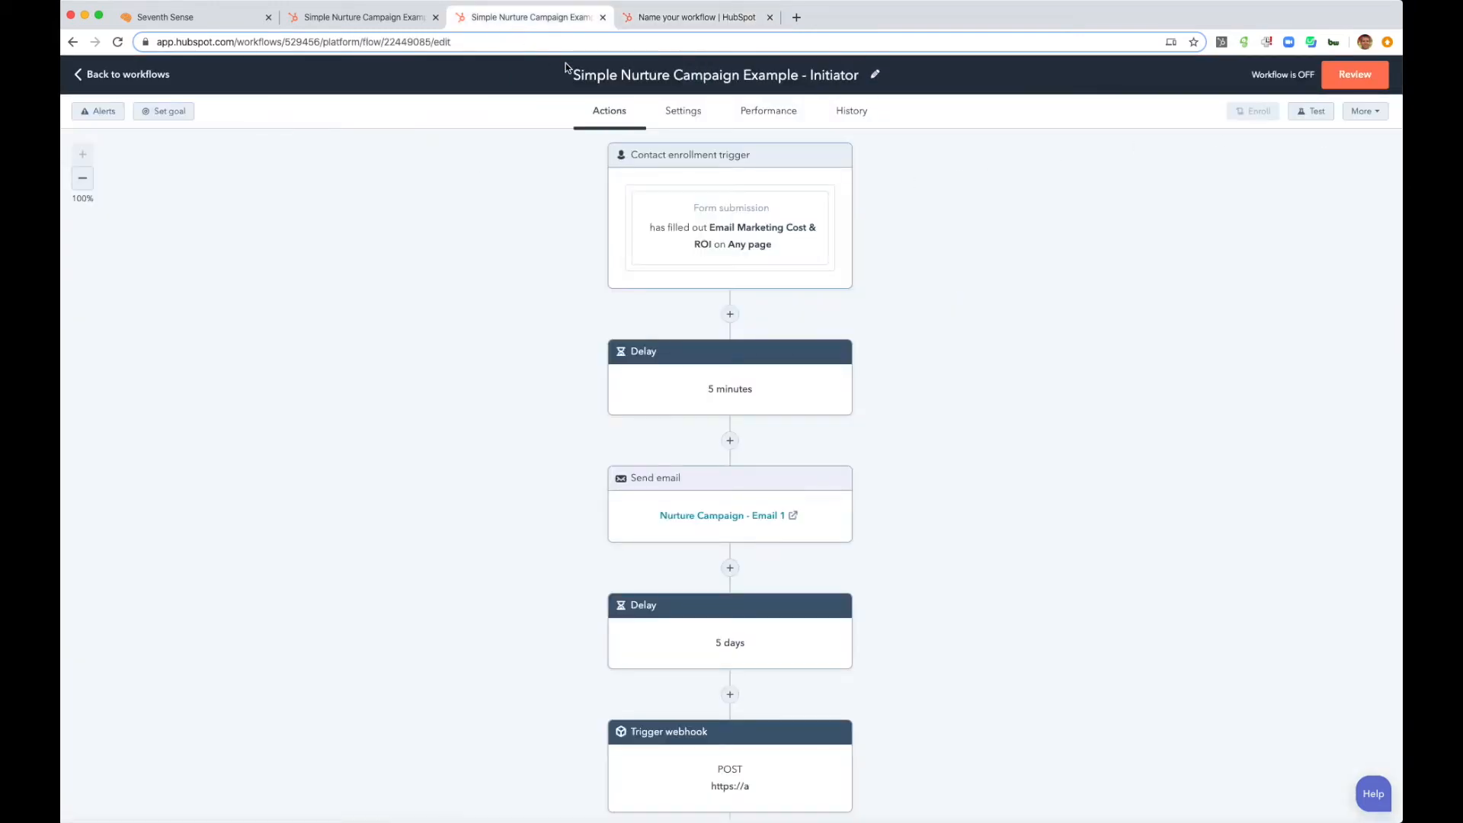
click(582, 75)
drag(575, 75, 878, 74)
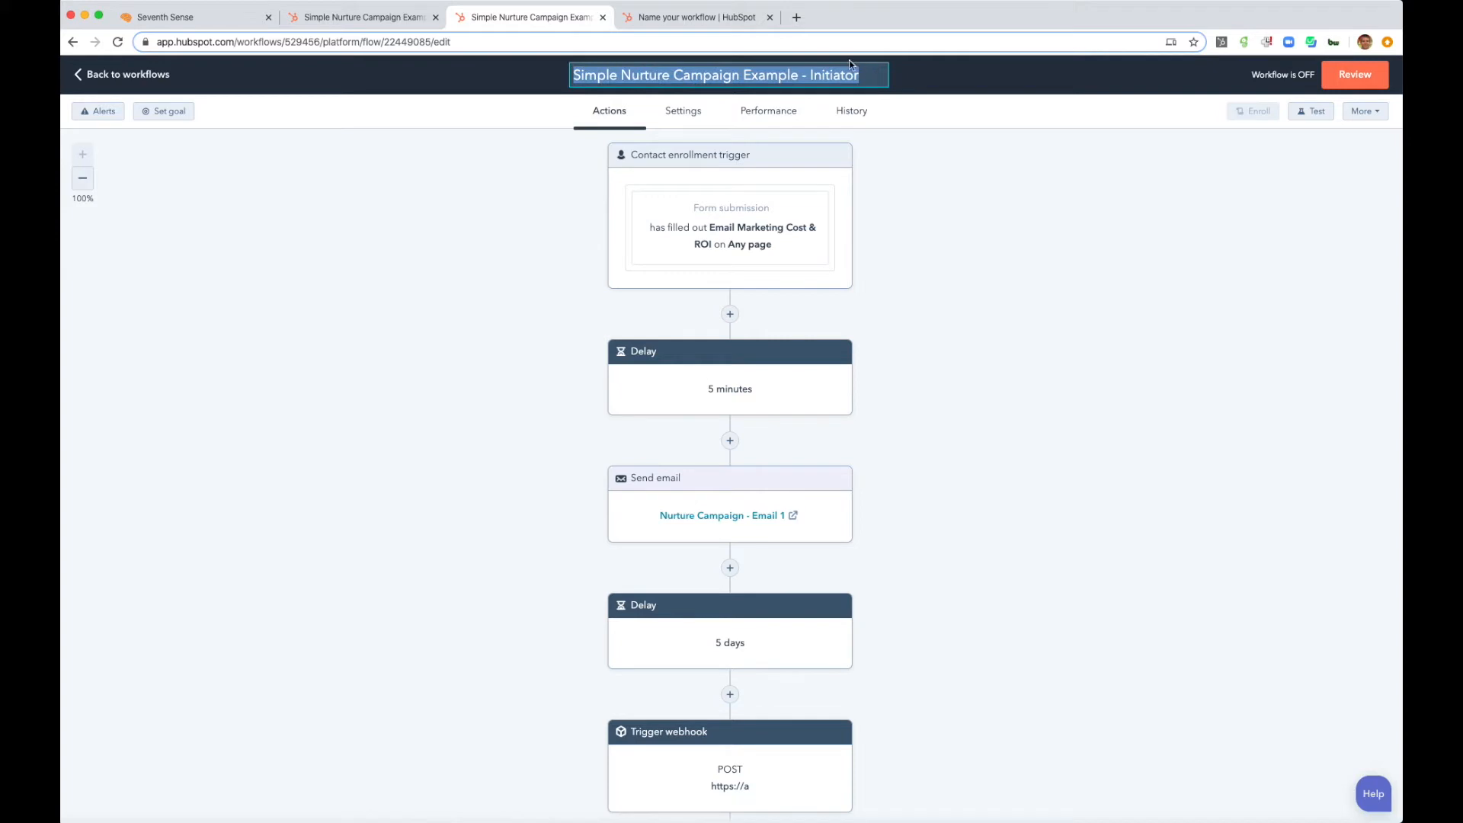
click(705, 16)
click(729, 75)
text(Simple Nurture Campaign Example - Initiate)
key(BackSpace)
key(BackSpace)
key(BackSpace)
key(BackSpace)
key(BackSpace)
key(BackSpace)
key(BackSpace)
key(BackSpace)
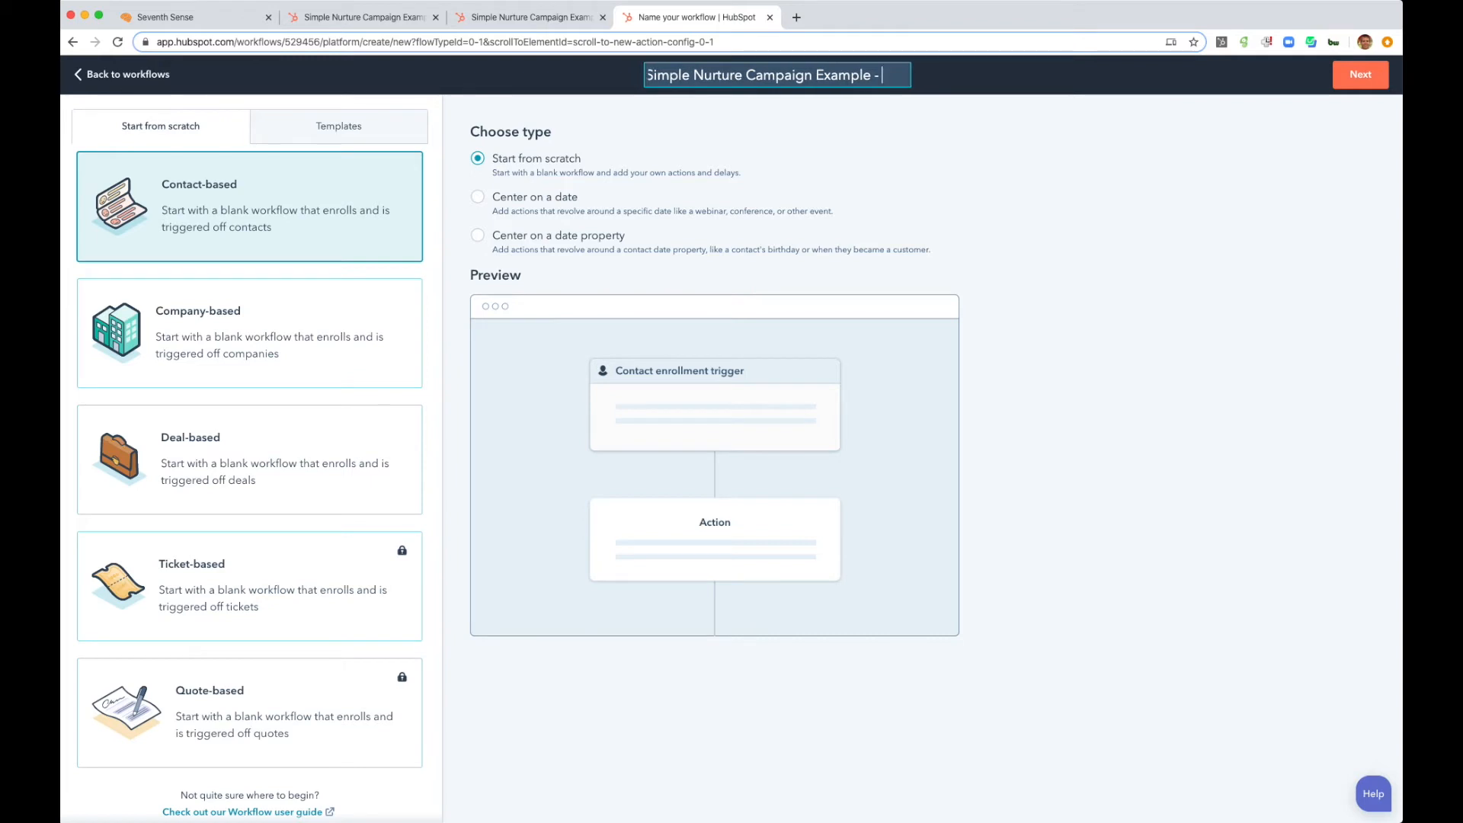
text(Delivery)
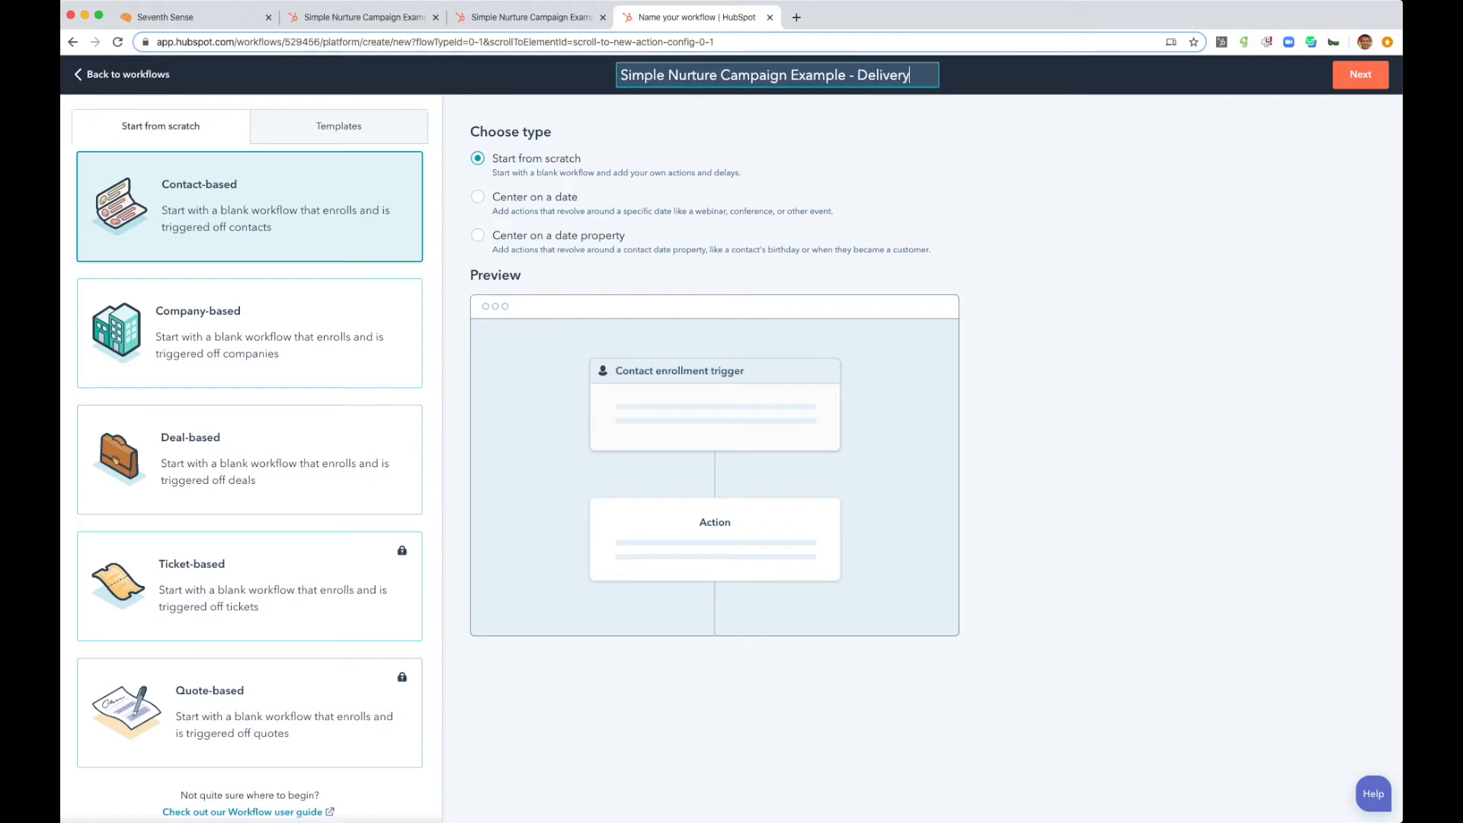
click(1358, 77)
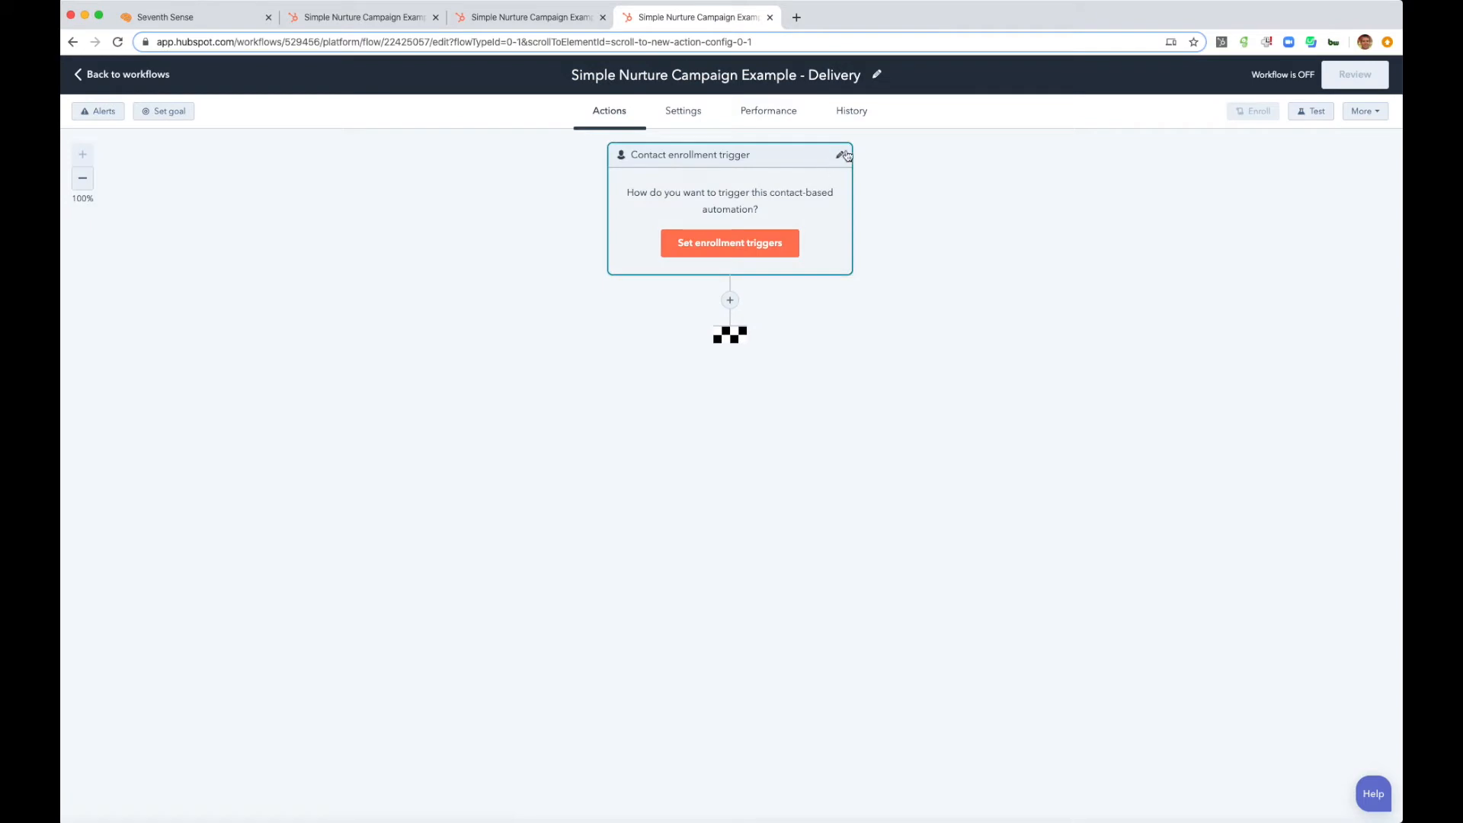
- Allow contacts to re-enroll in the Delivery workflow when they are manually enrolled, and save the enrollment settings
click(842, 156)
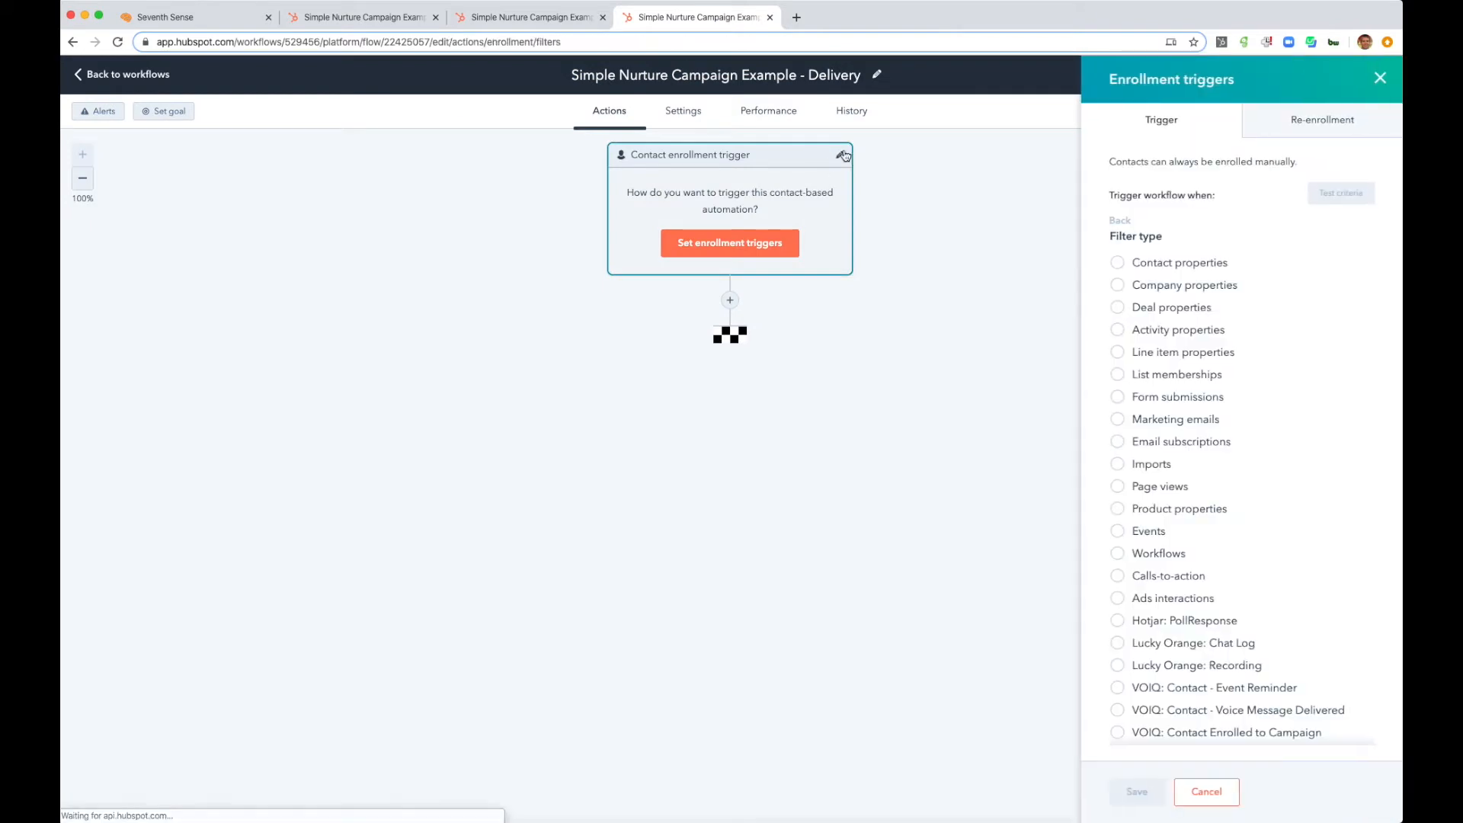
click(1301, 134)
click(1116, 162)
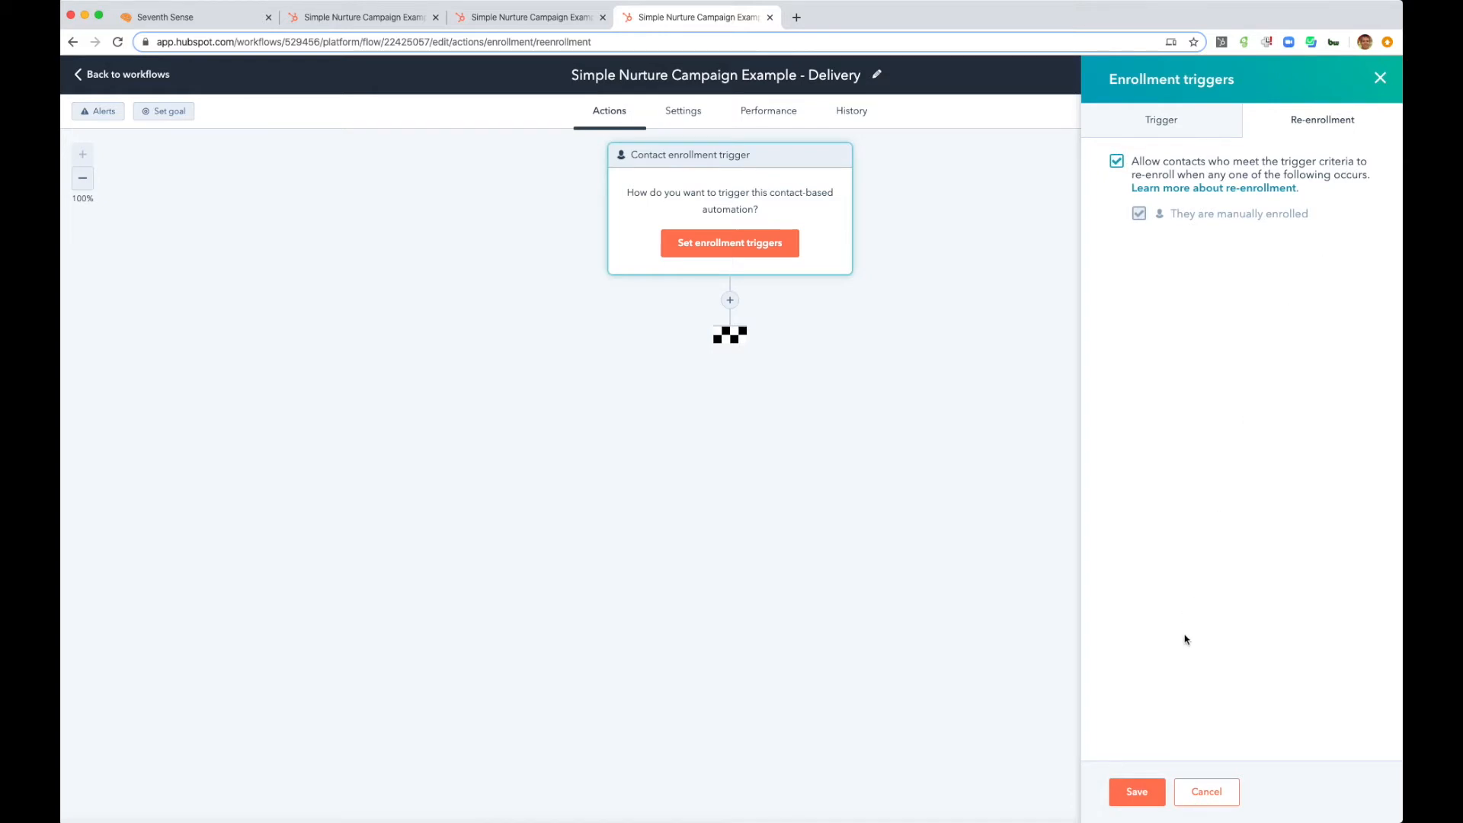
click(1135, 792)
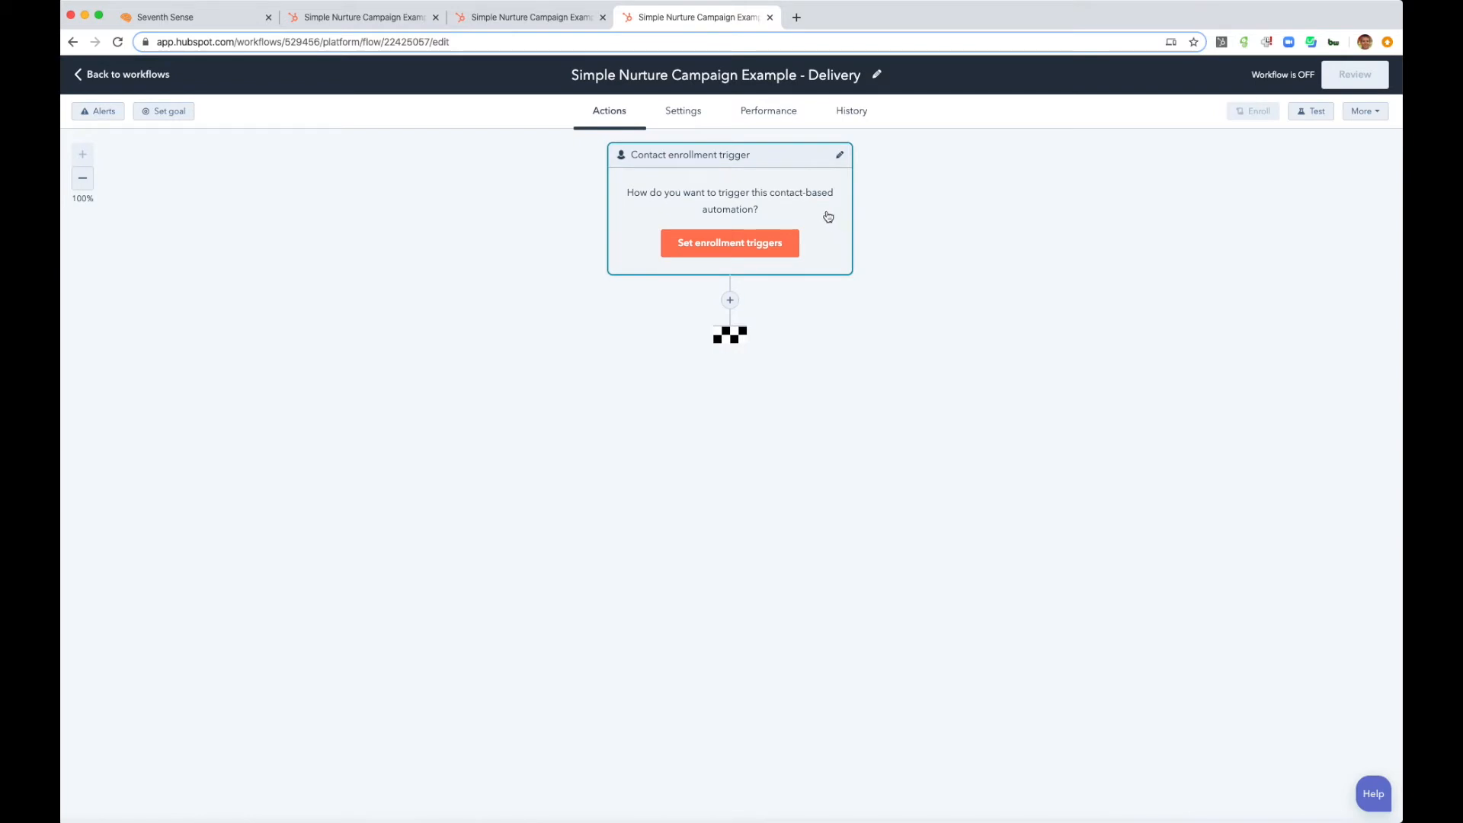
- Begin an If/then branch directly below the enrollment trigger with Marketing emails as the filter type
click(729, 301)
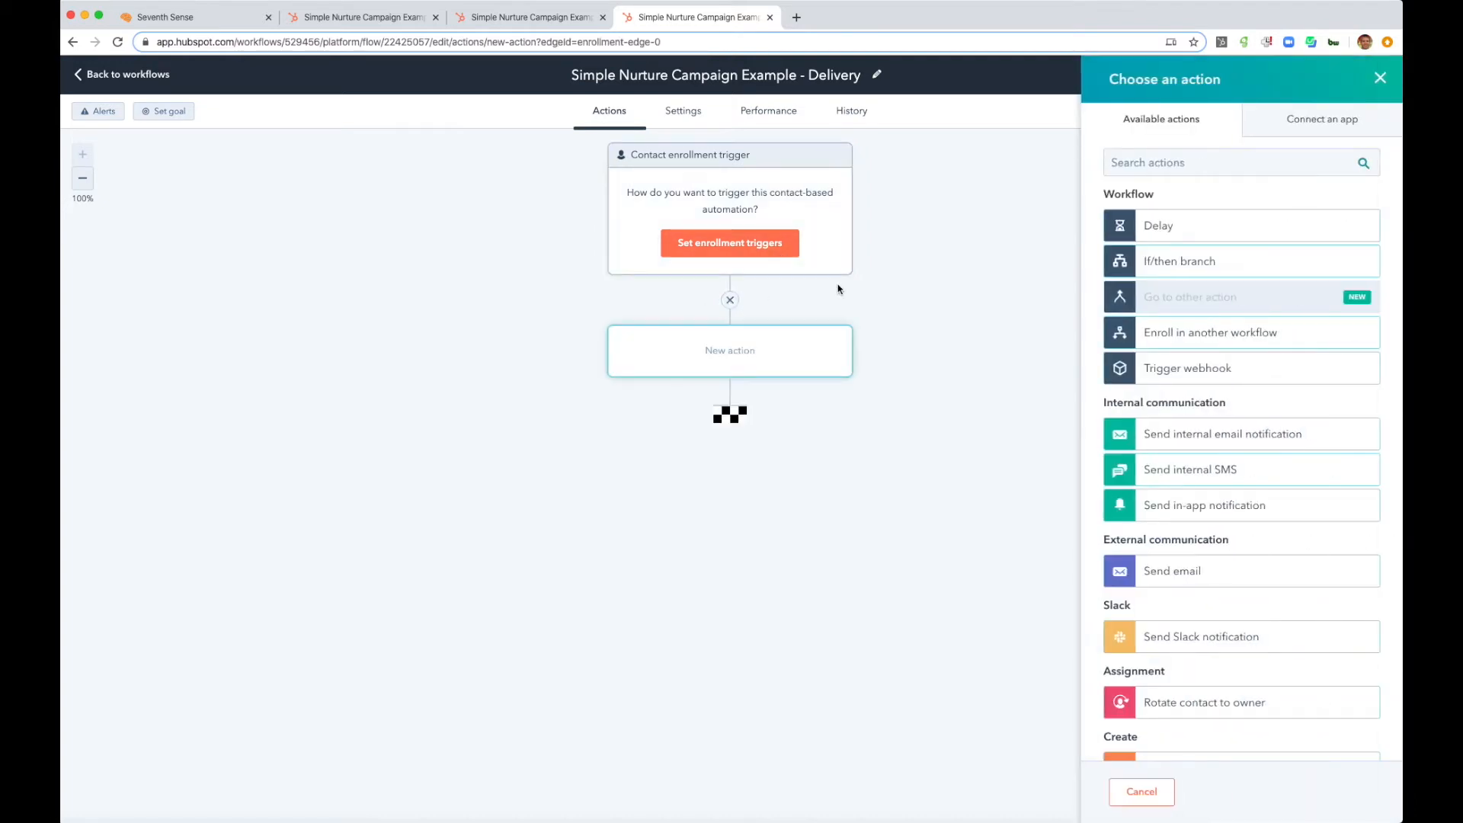
click(1168, 263)
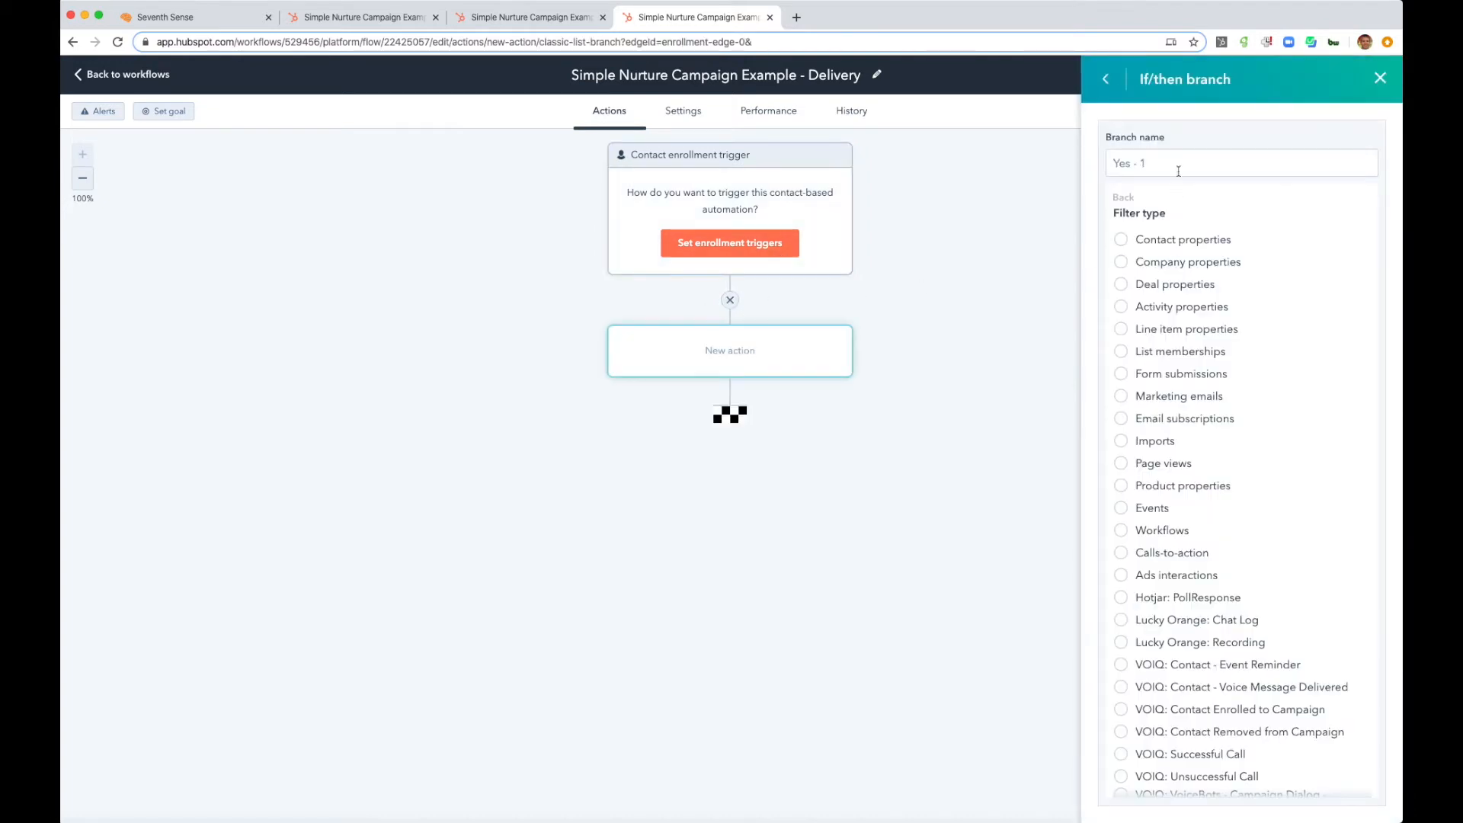
click(1120, 397)
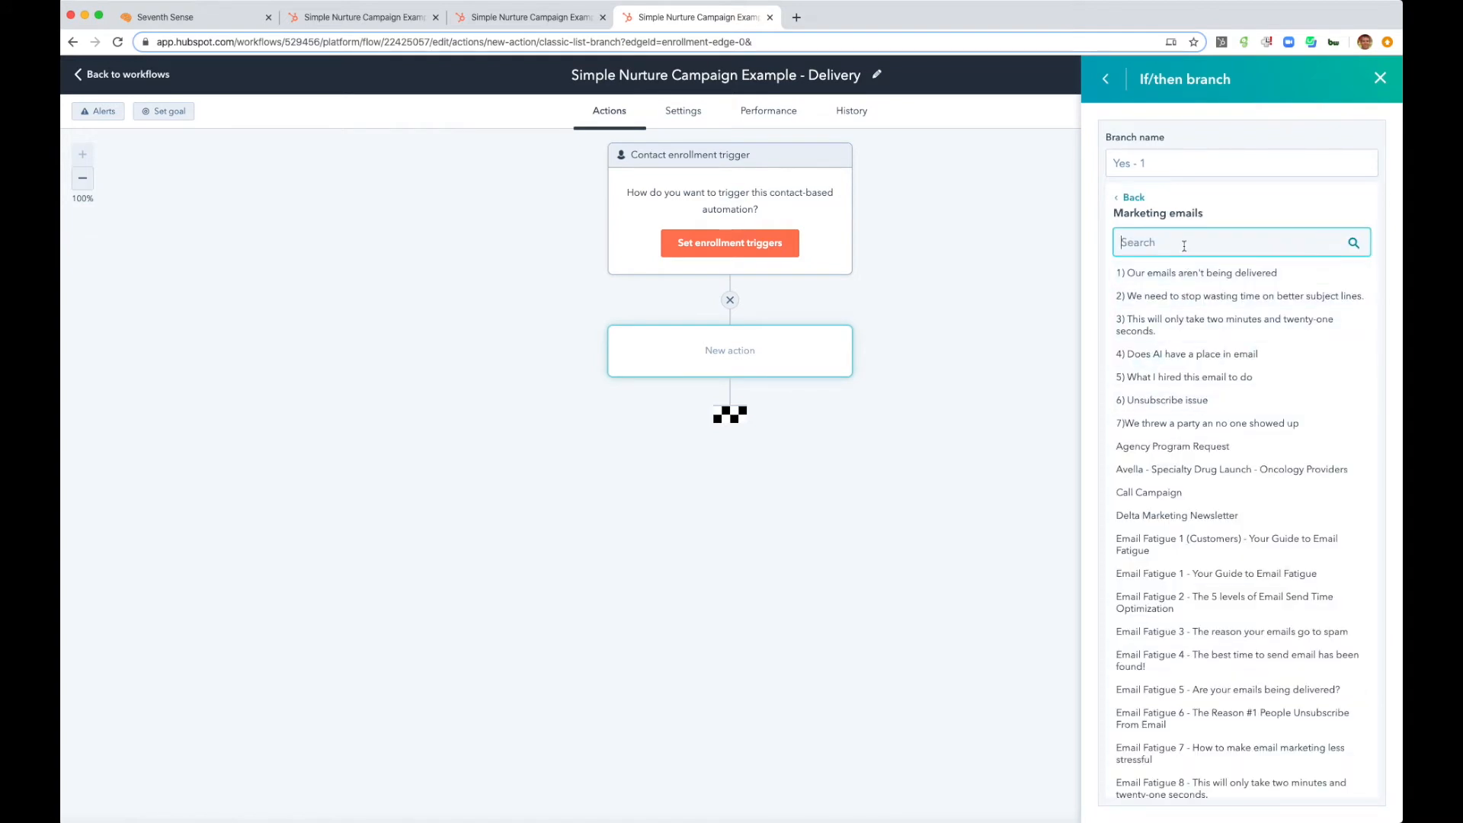
text(sam)
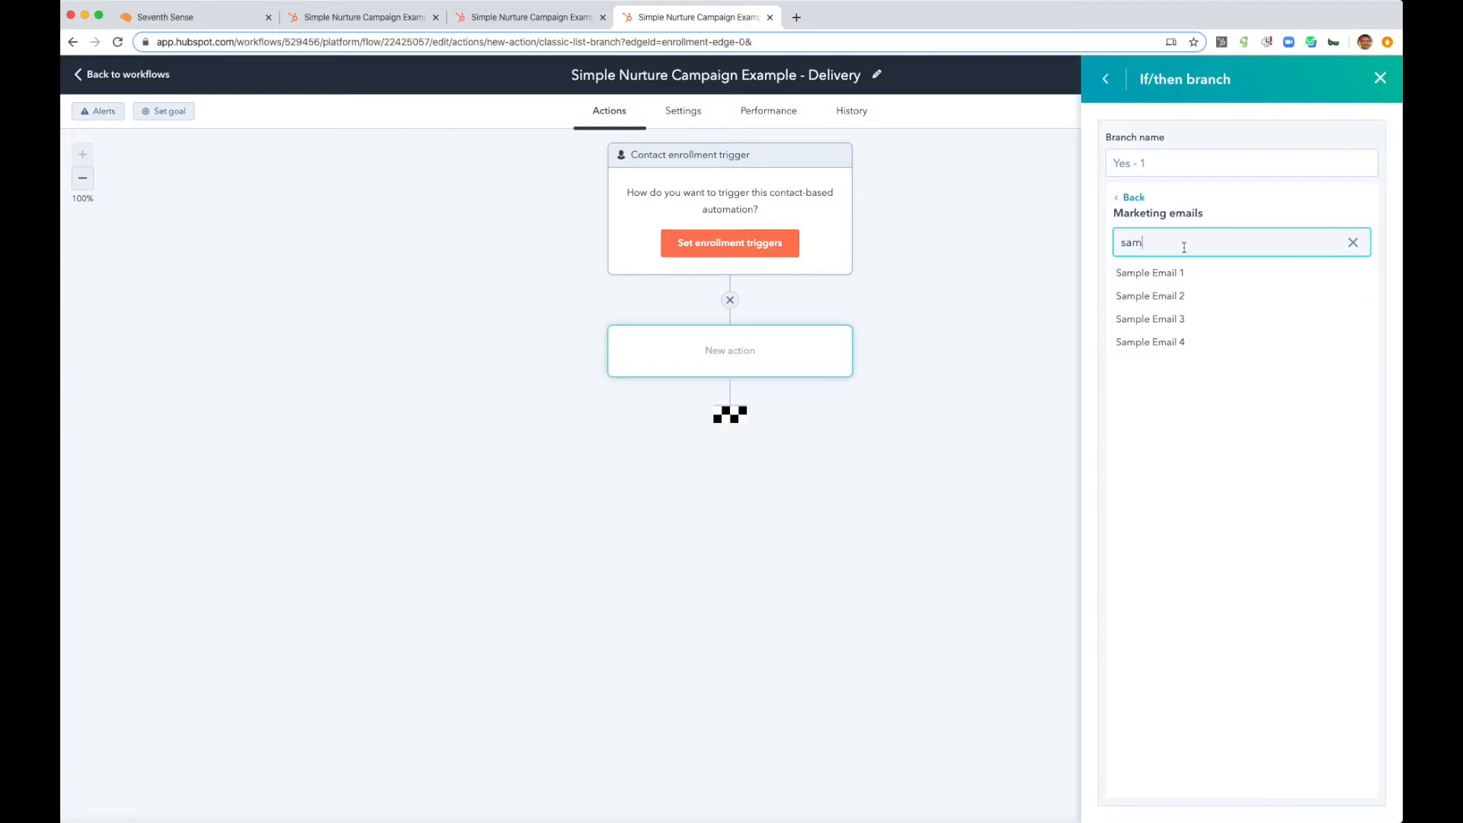
key(BackSpace)
key(BackSpace)
key(BackSpace)
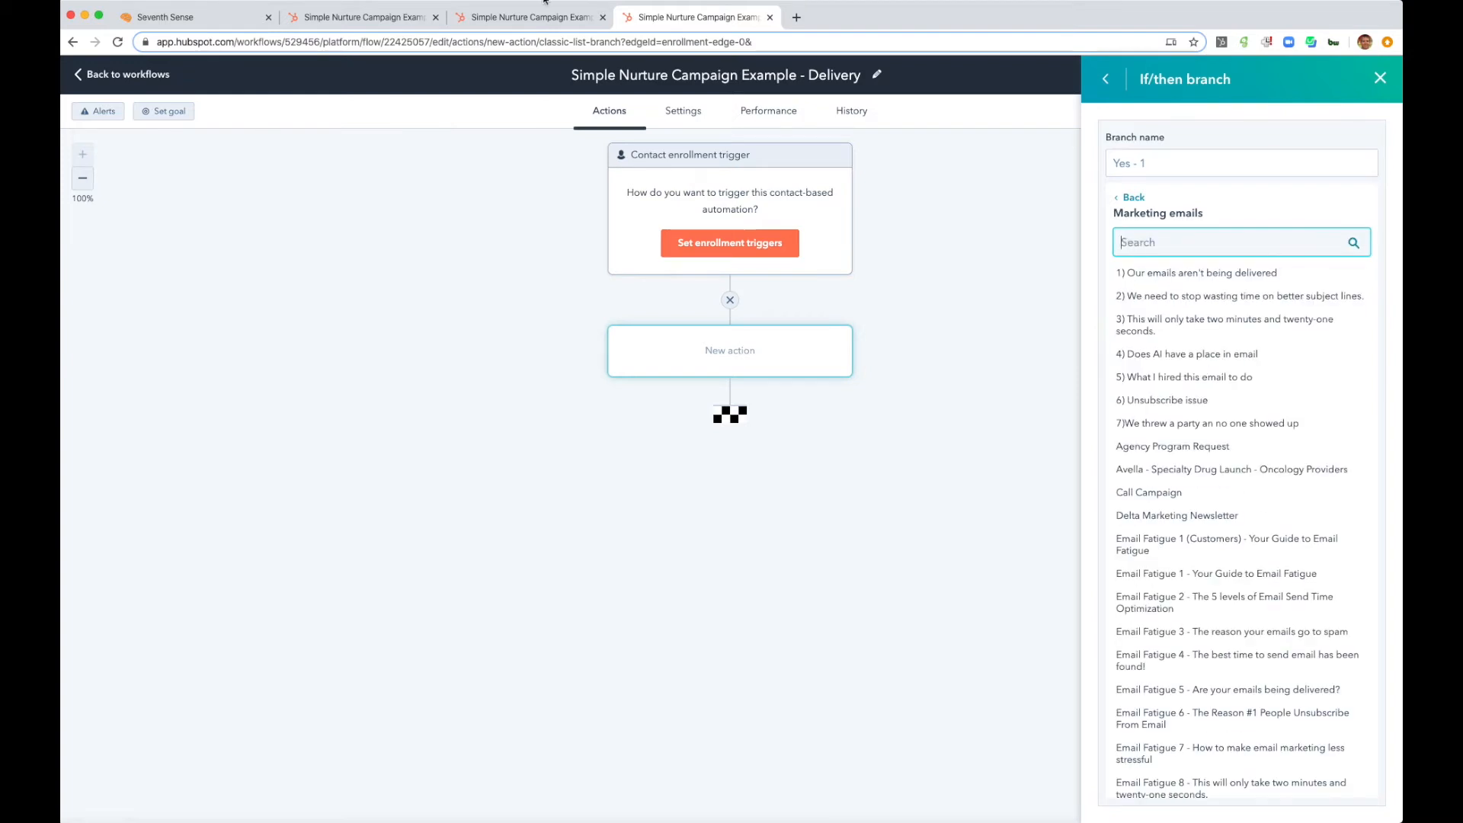
click(542, 16)
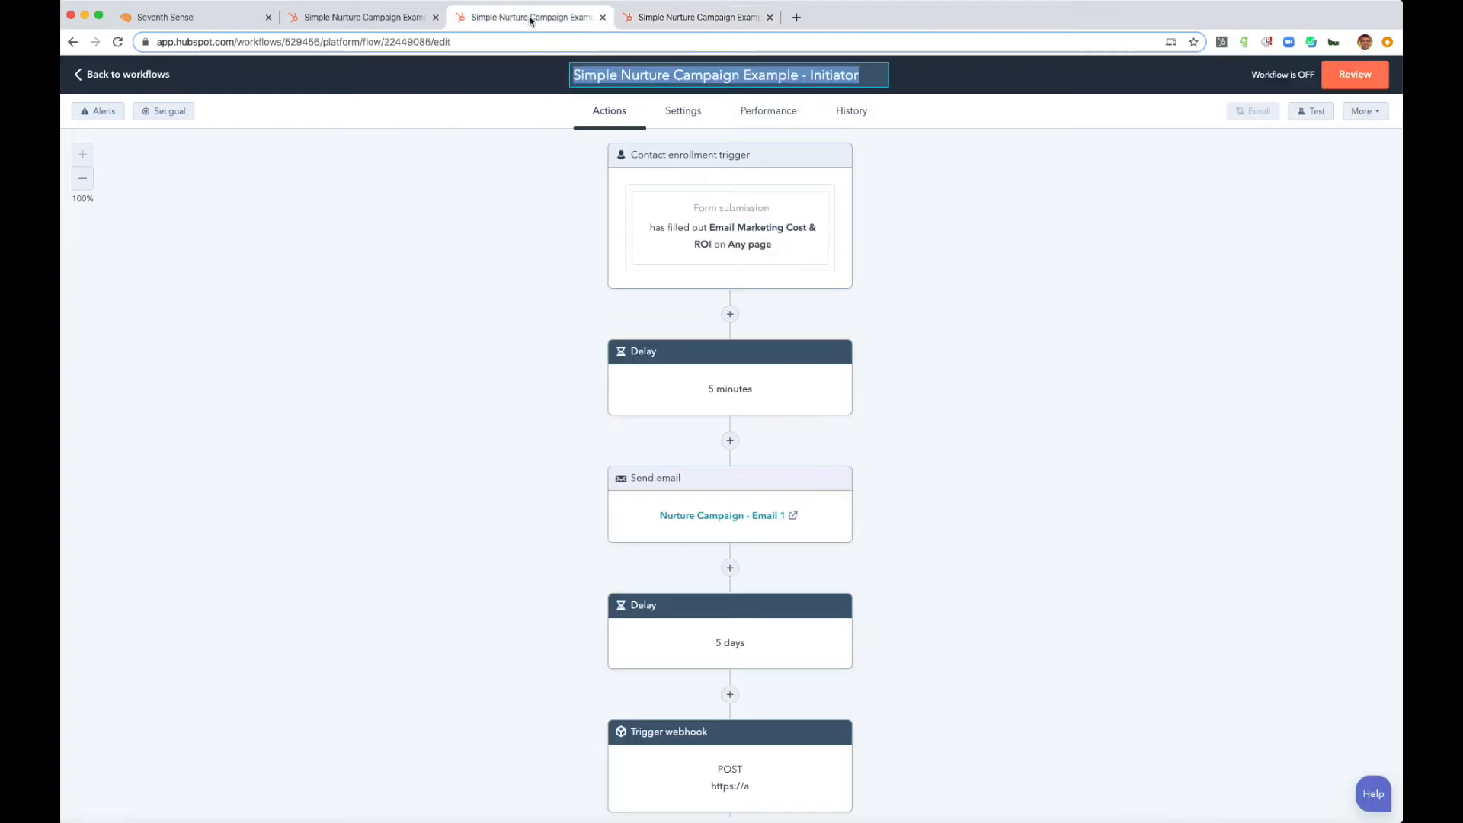
click(686, 16)
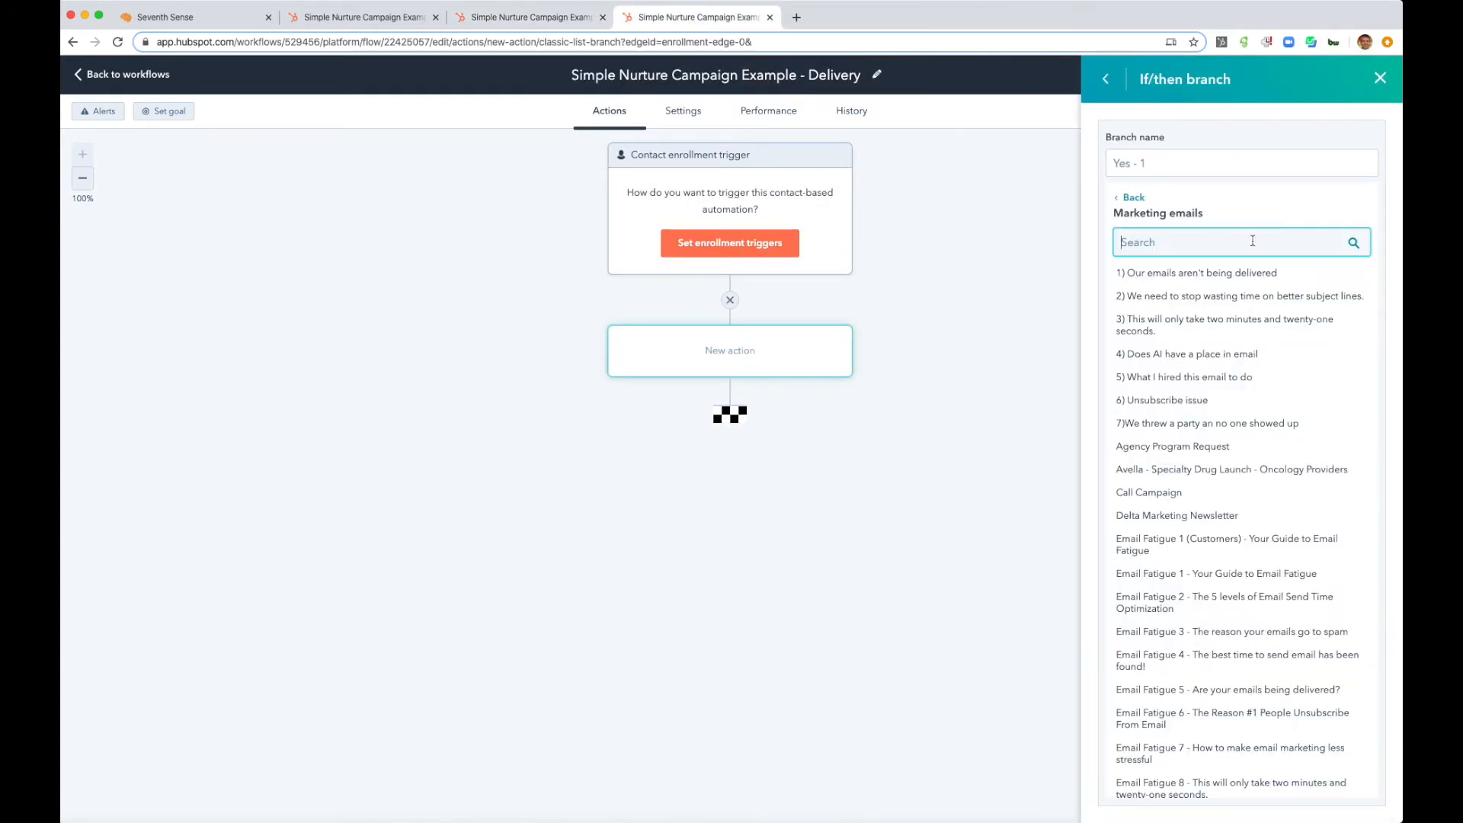
- Set the branch condition to contact was sent Nurture Campaign - Email 2 and save the branch
text(nurture)
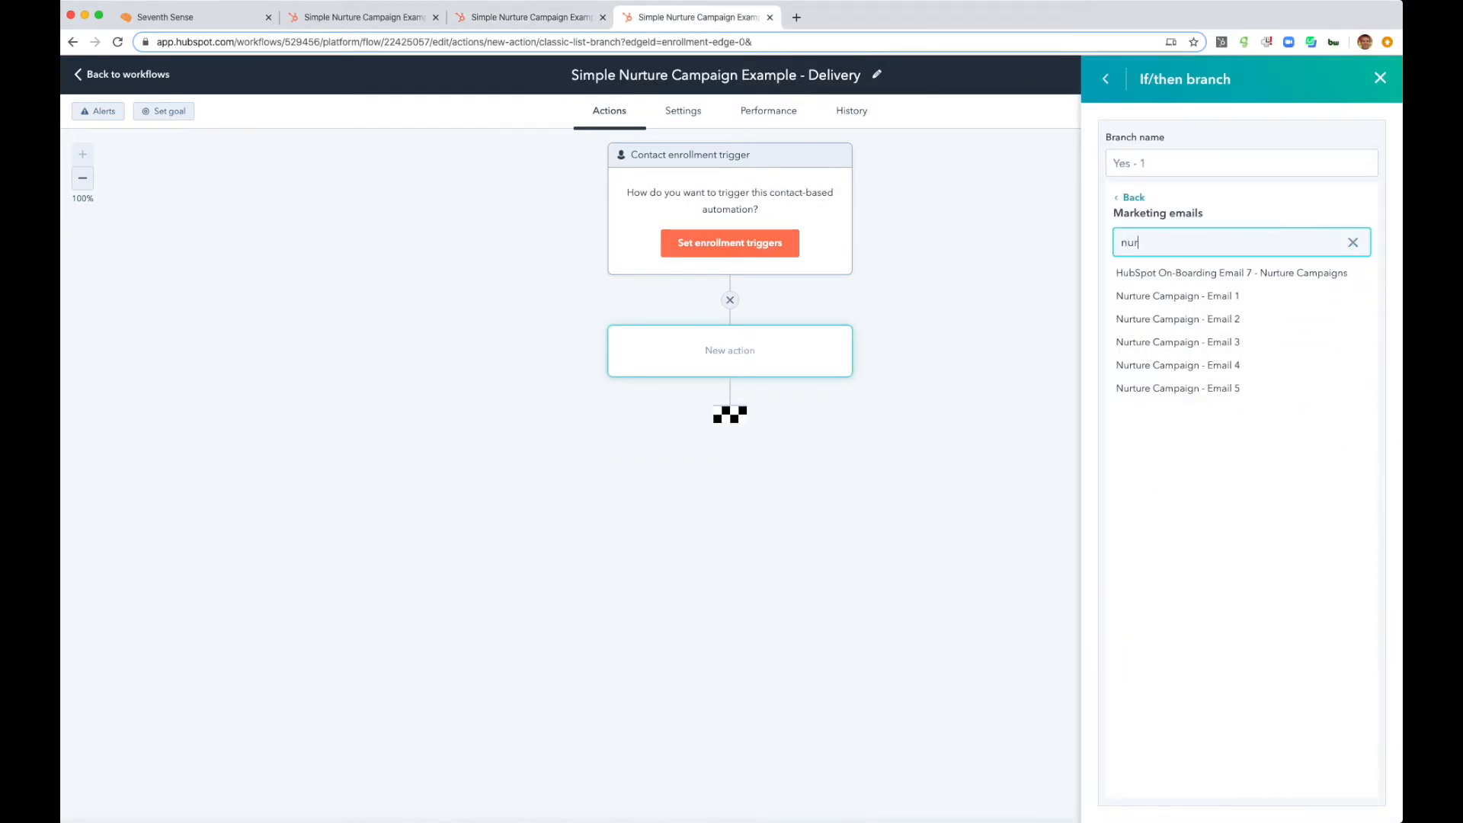
click(1234, 321)
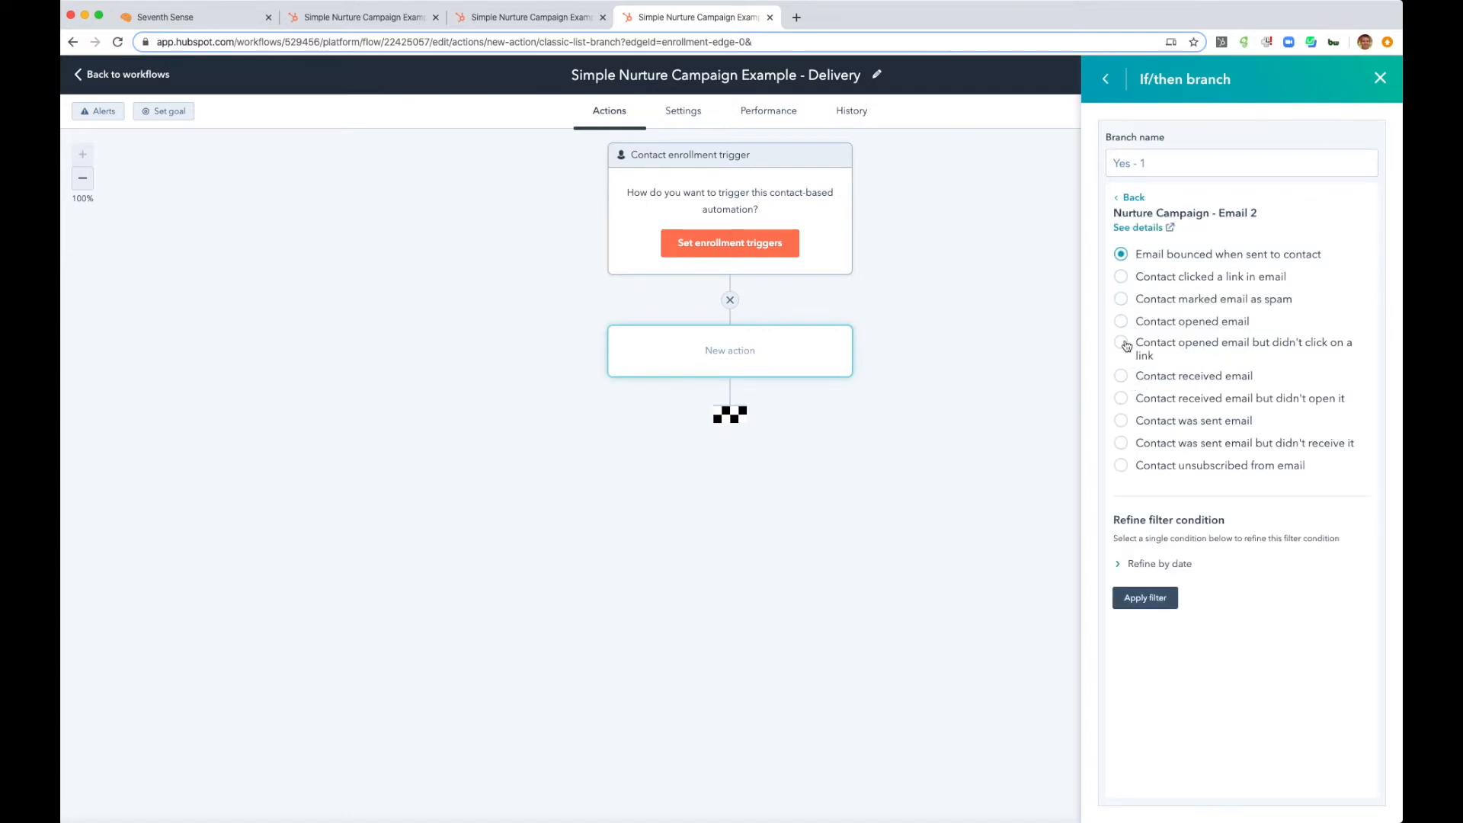
click(1120, 421)
click(1145, 597)
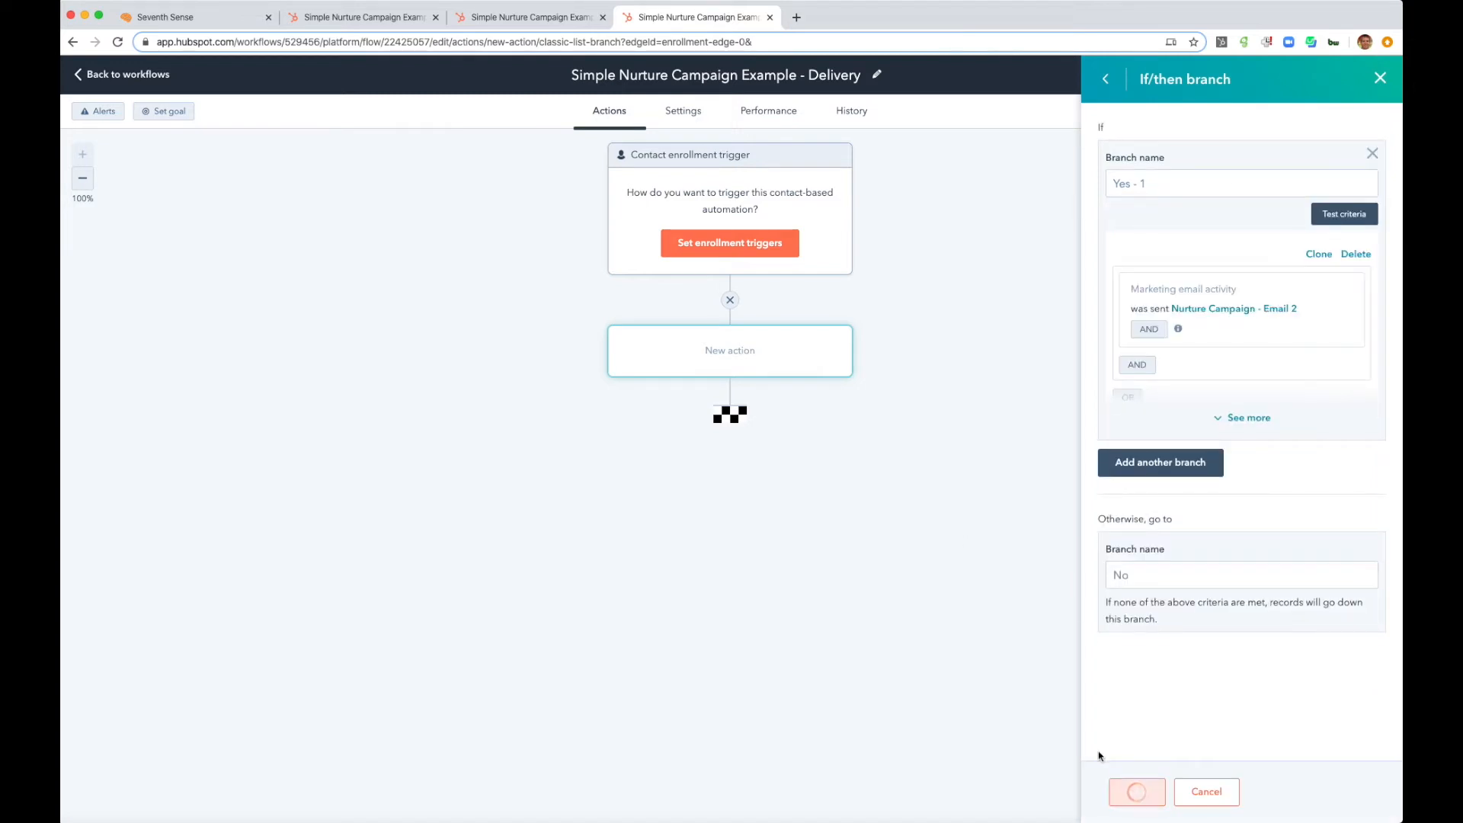
click(1137, 791)
- Add a Send email action for Nurture Campaign - Email 2 on the No branch
click(600, 551)
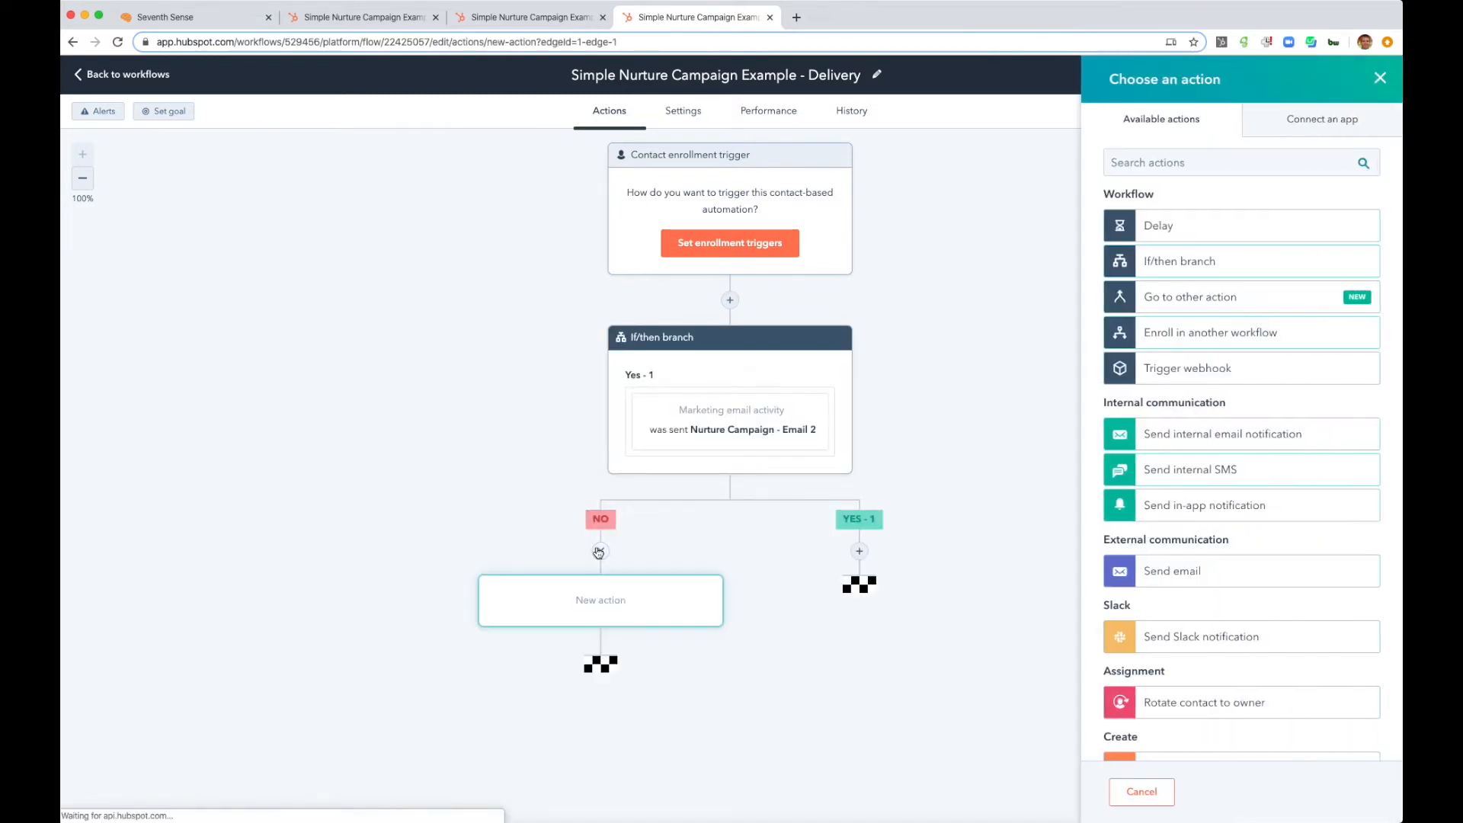
click(1198, 576)
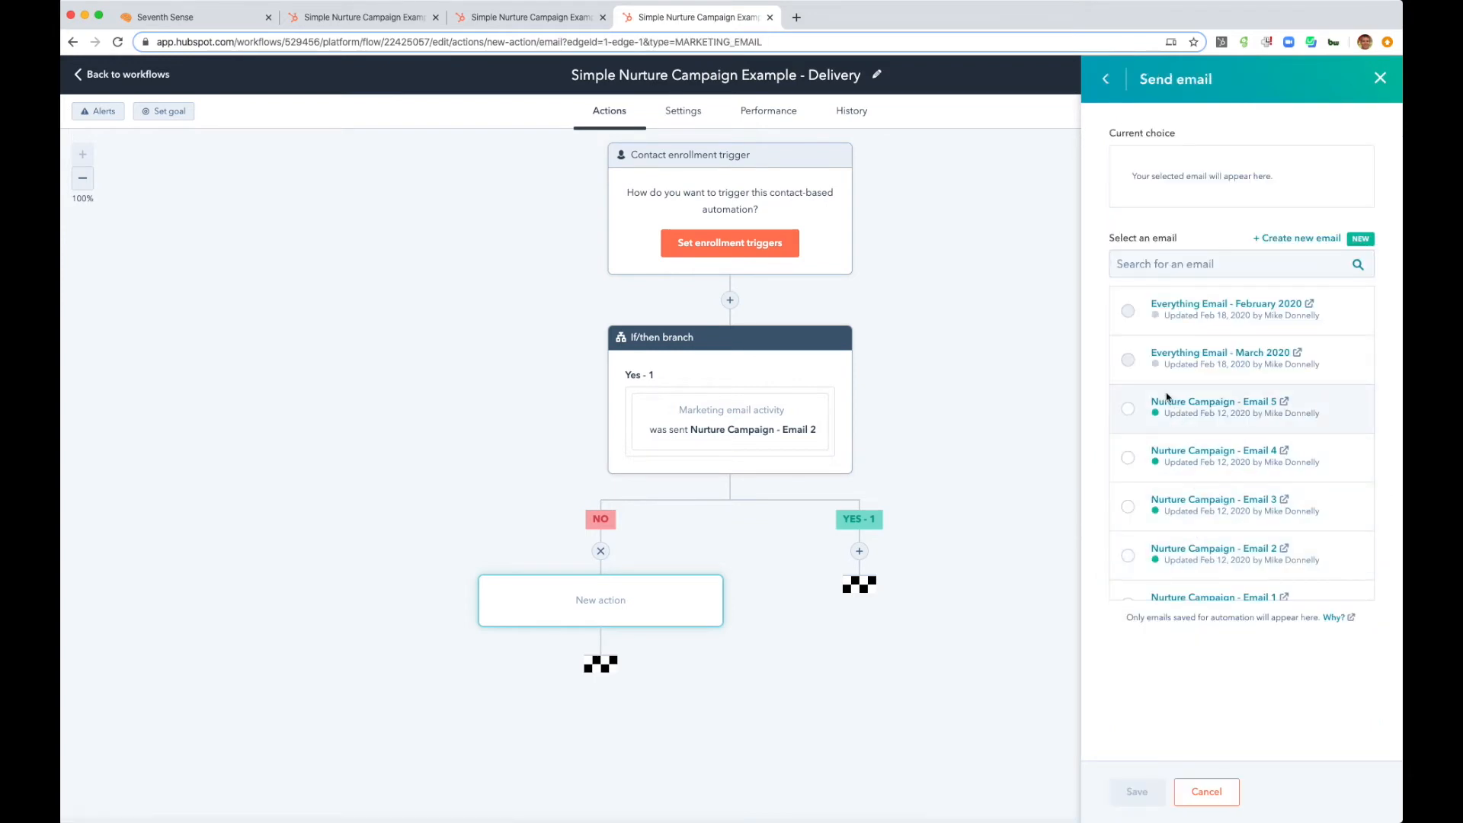
click(1210, 266)
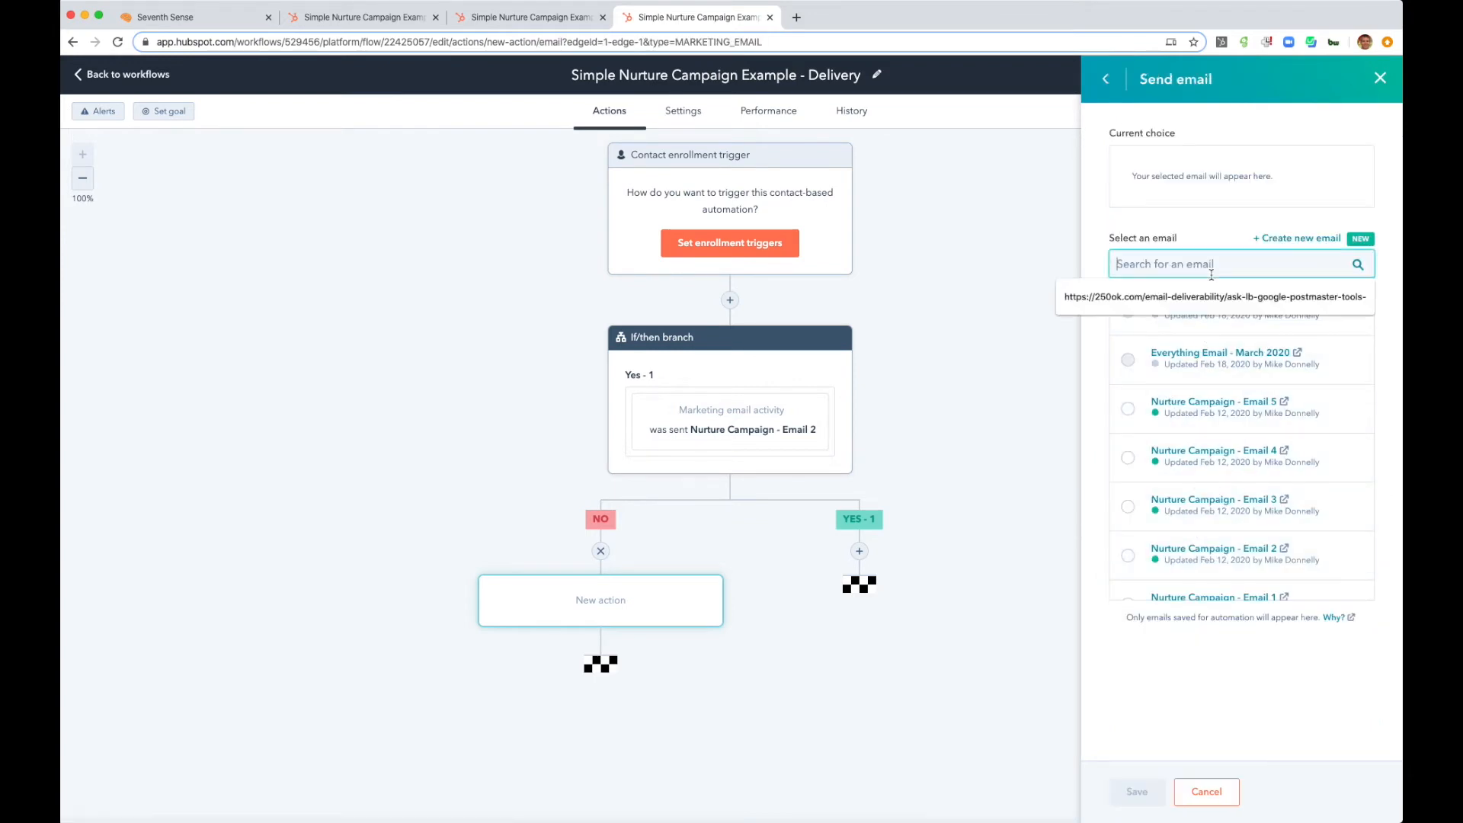
text(nurture)
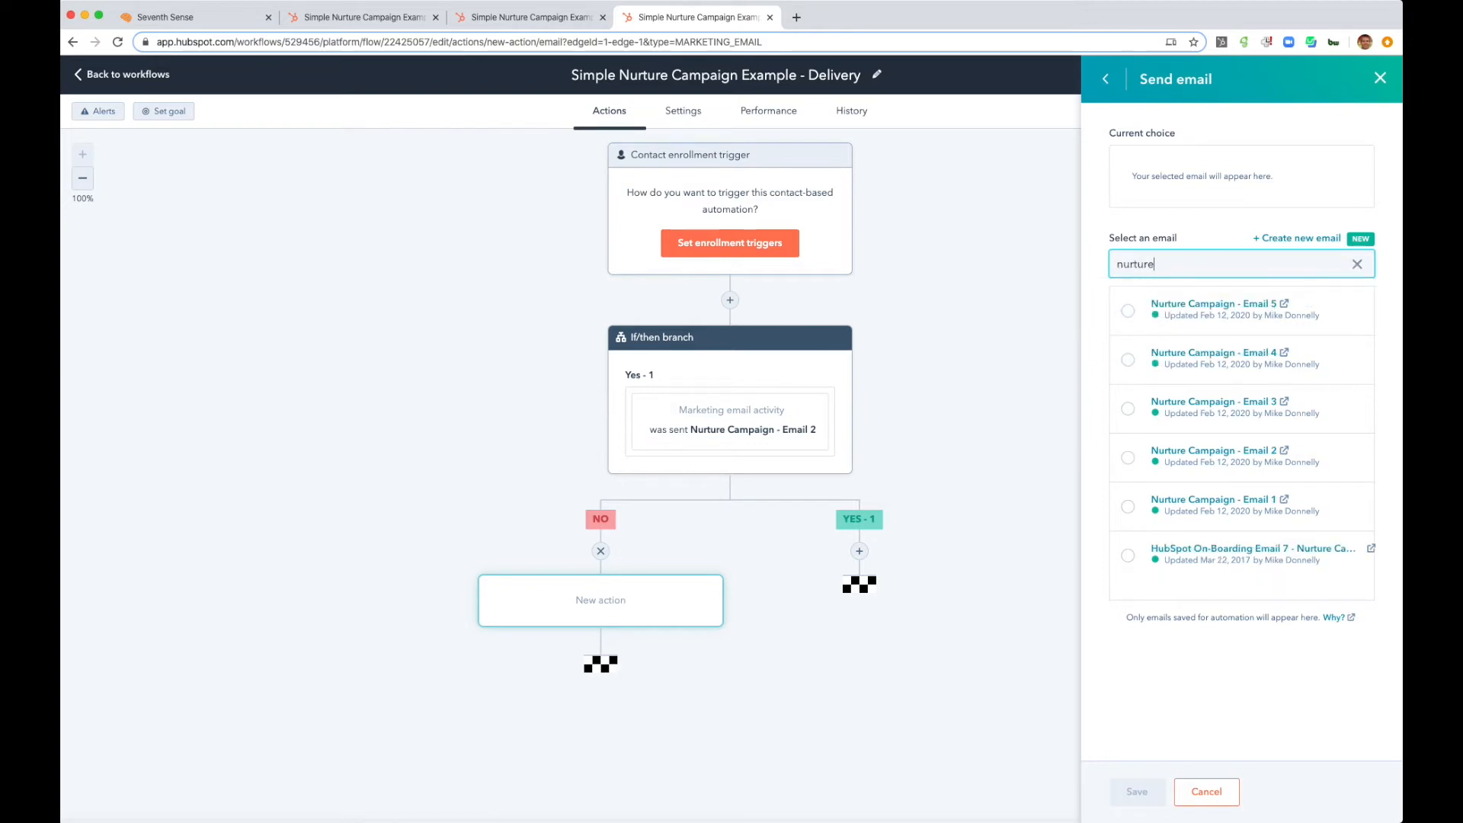
click(1128, 457)
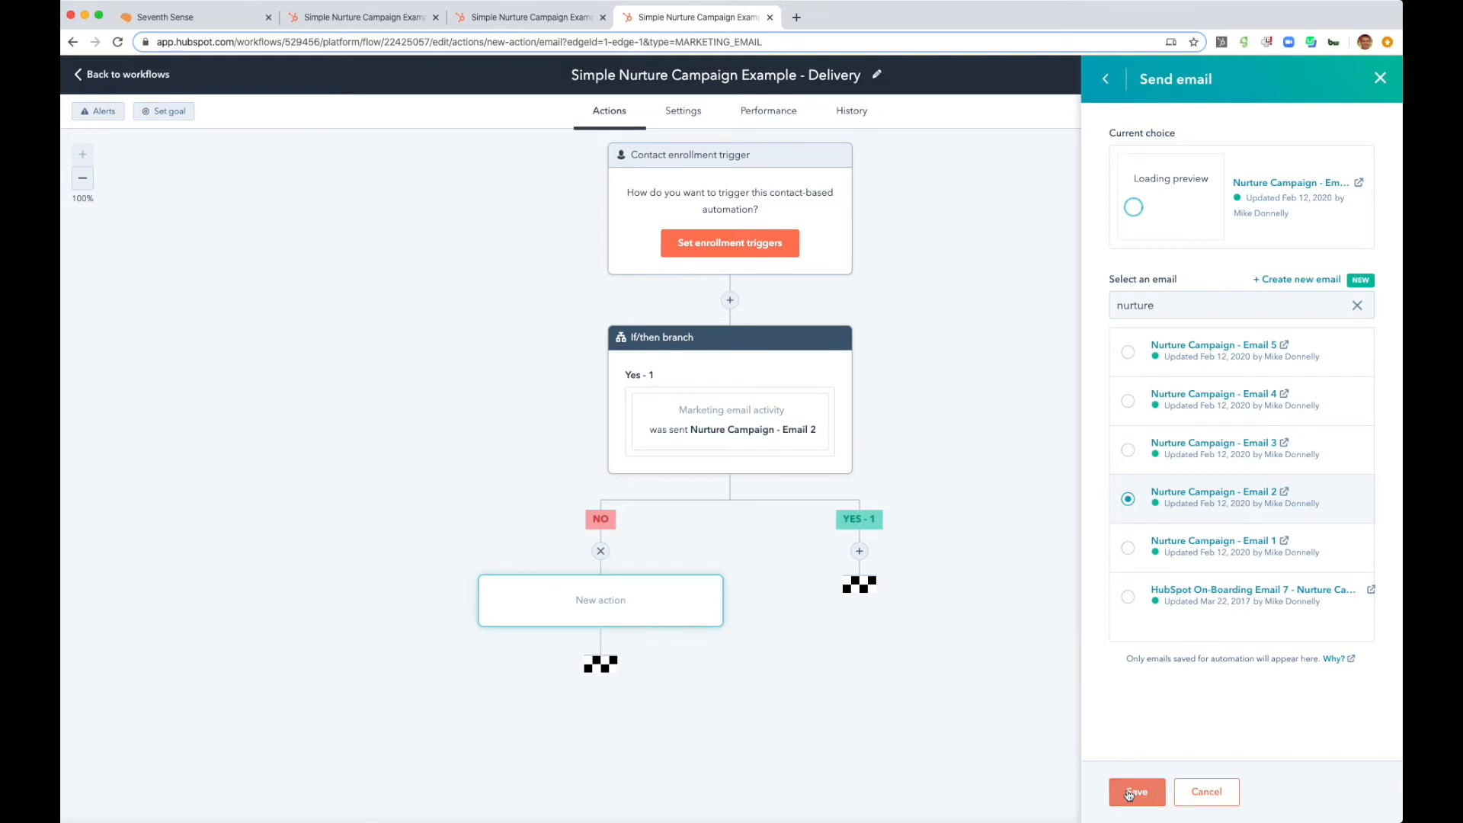
click(1129, 787)
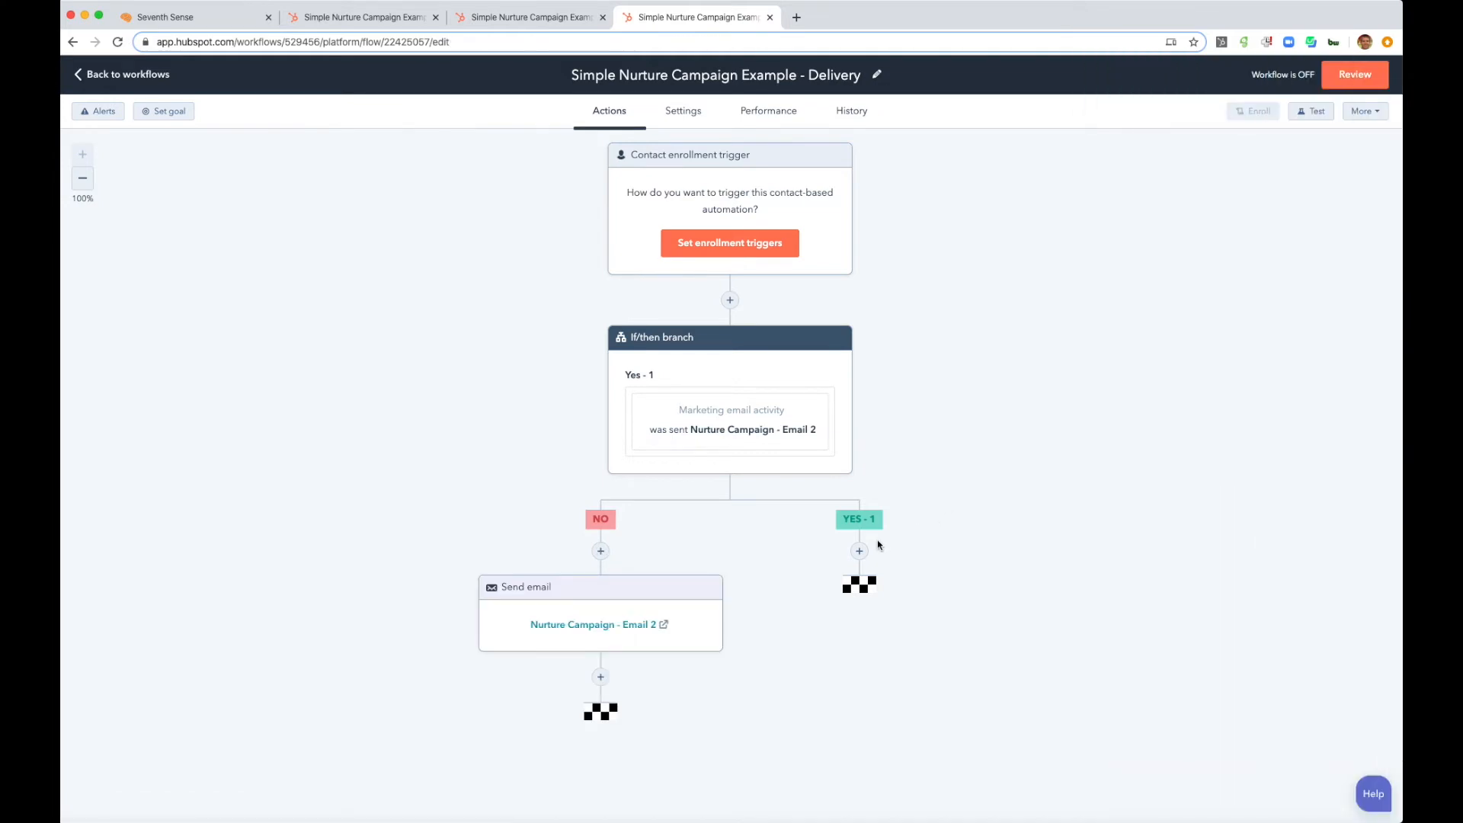
- Try to add an If/then branch on the Yes branch with the condition contact was sent Nurture Campaign - Email 3
click(861, 551)
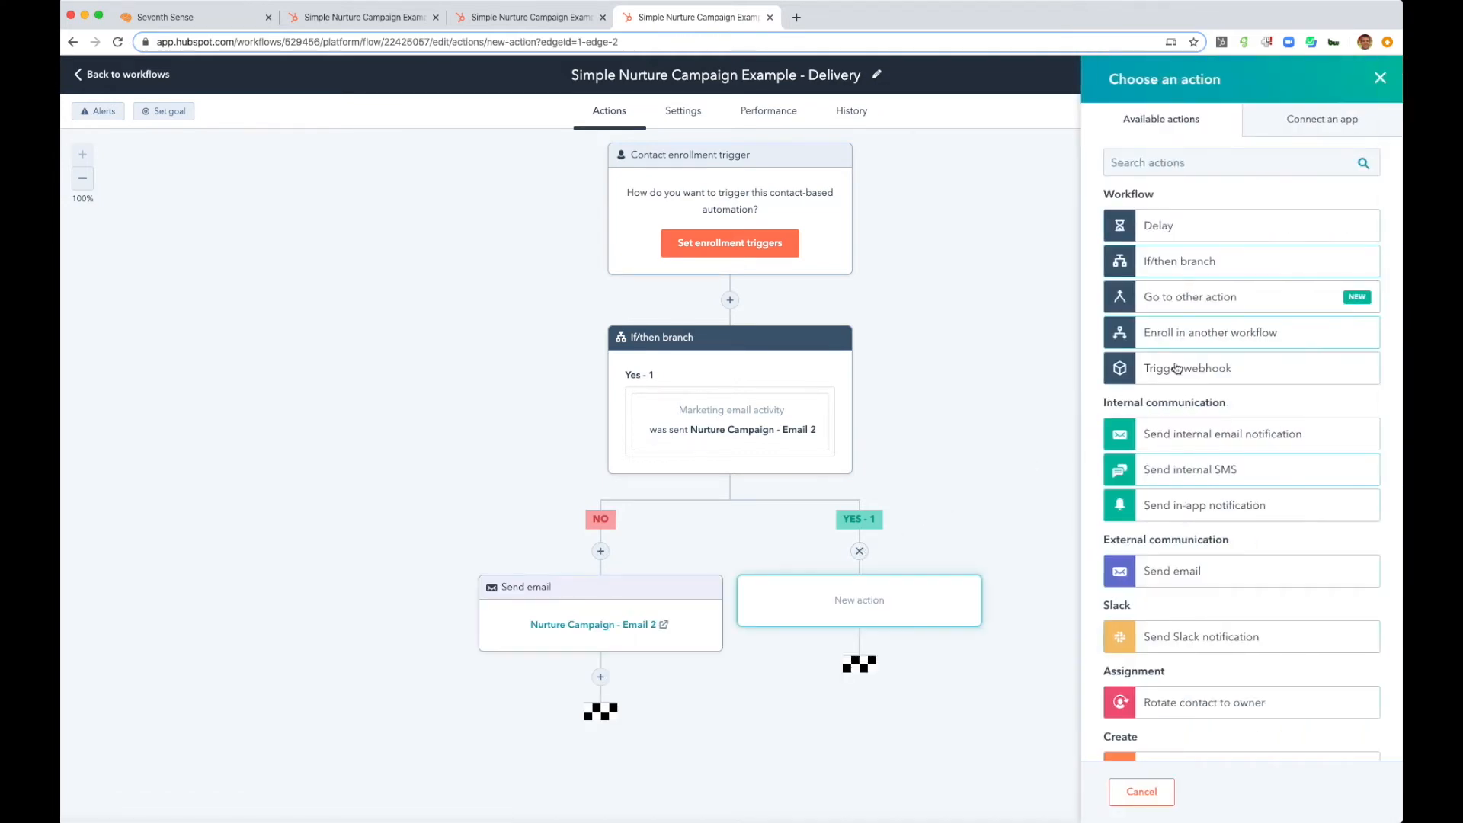
click(1219, 266)
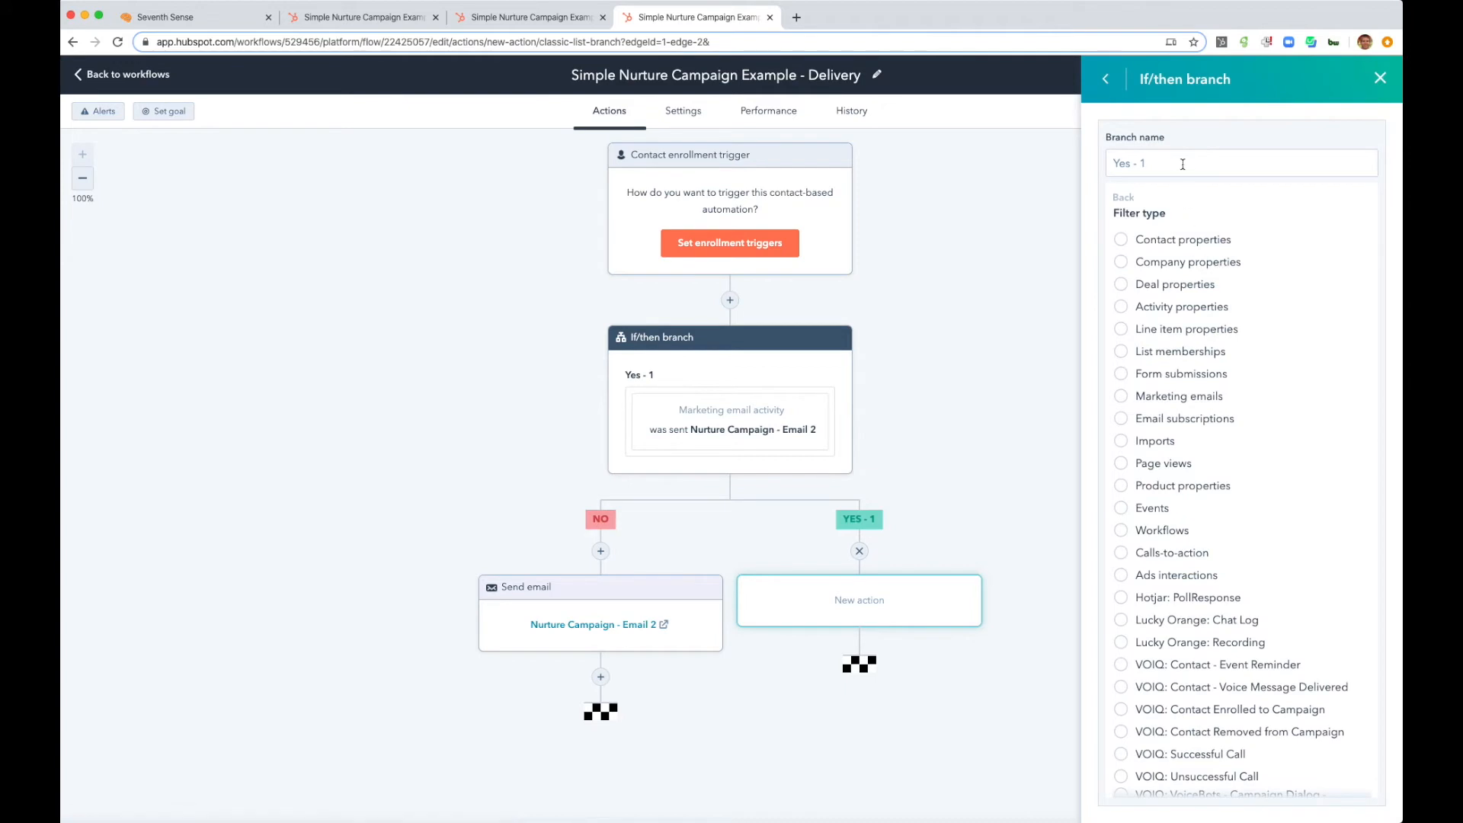
click(1124, 396)
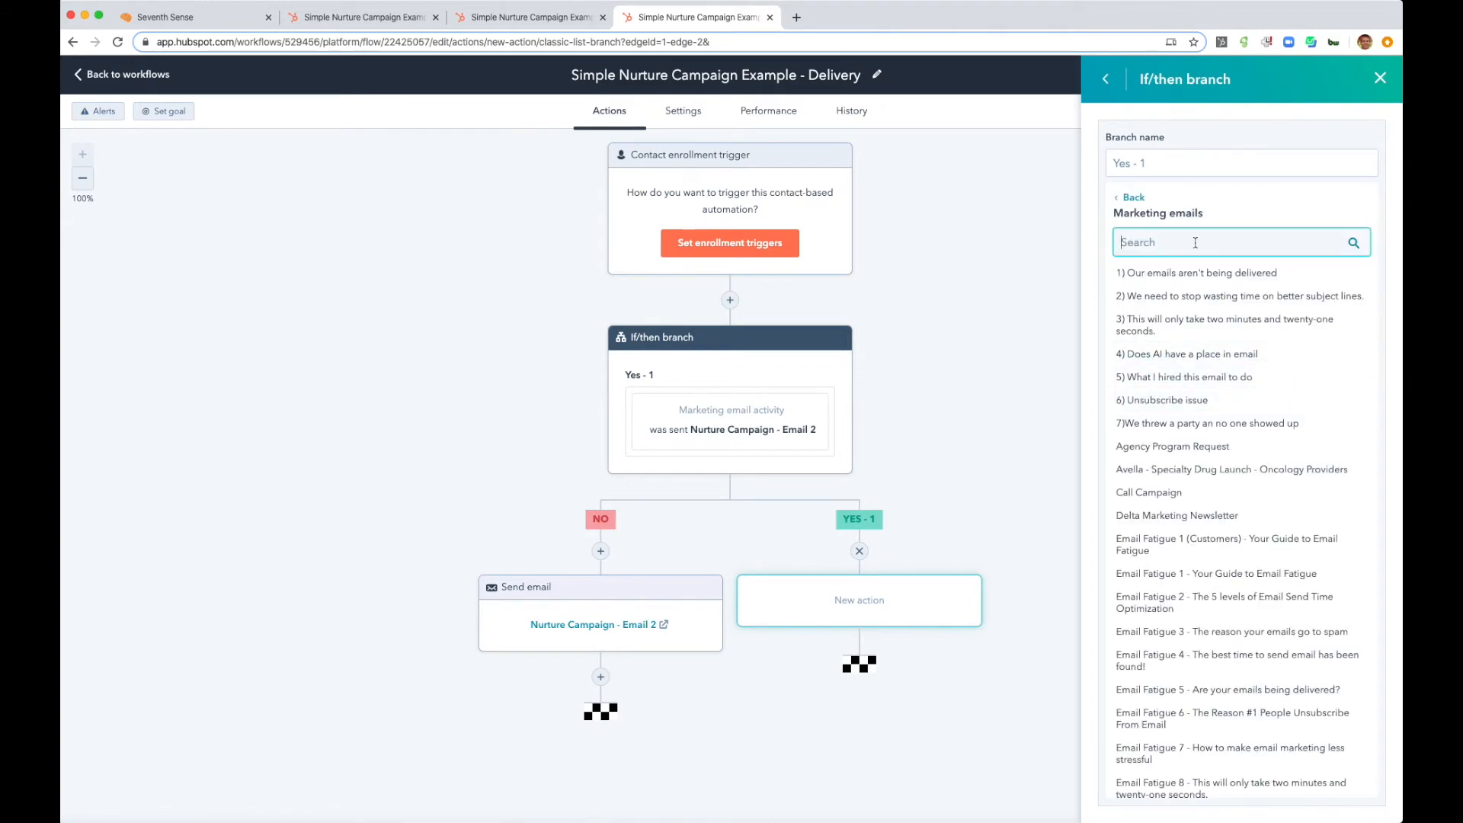
text(nurture)
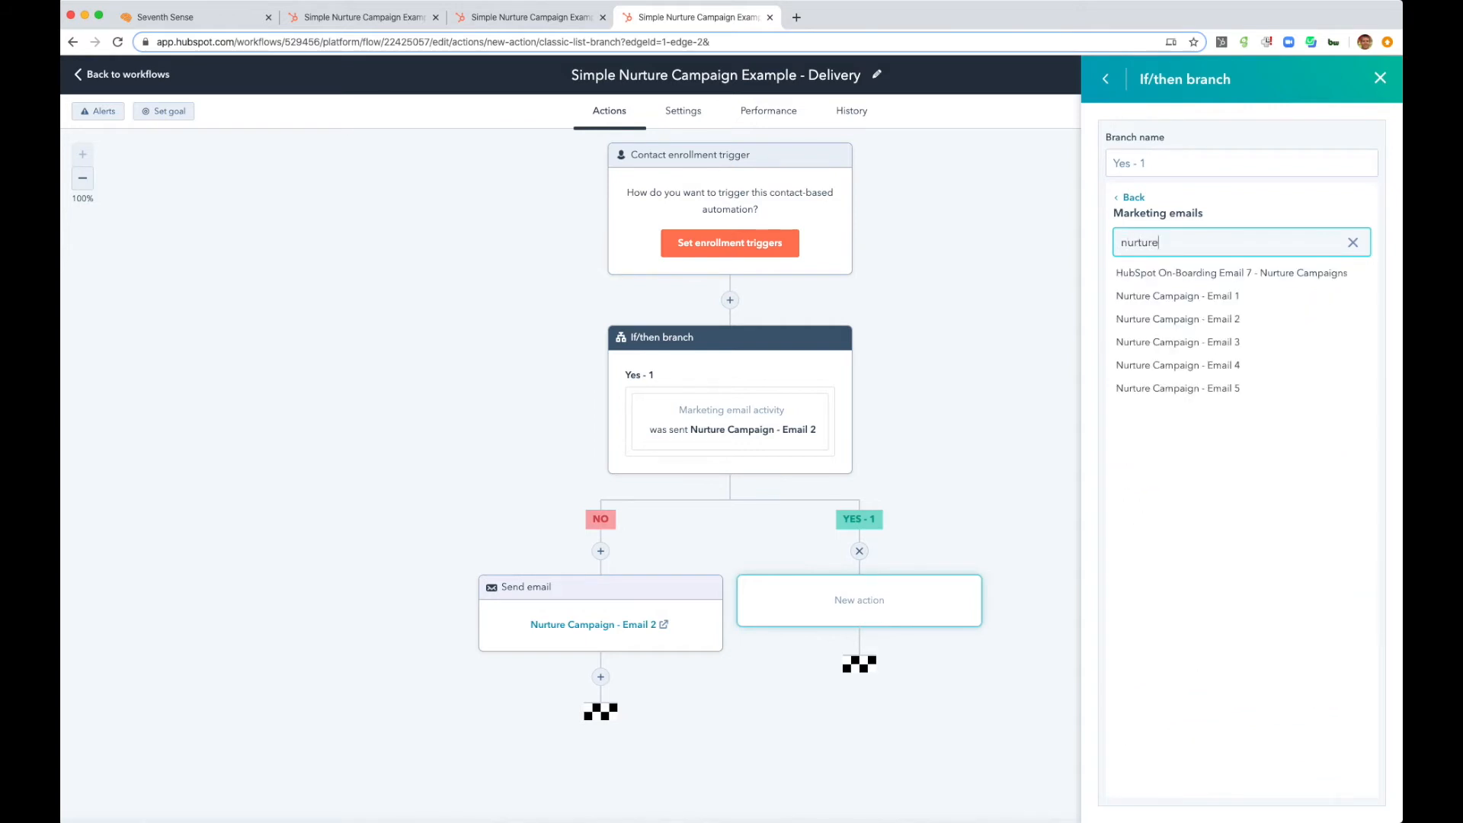
click(1217, 342)
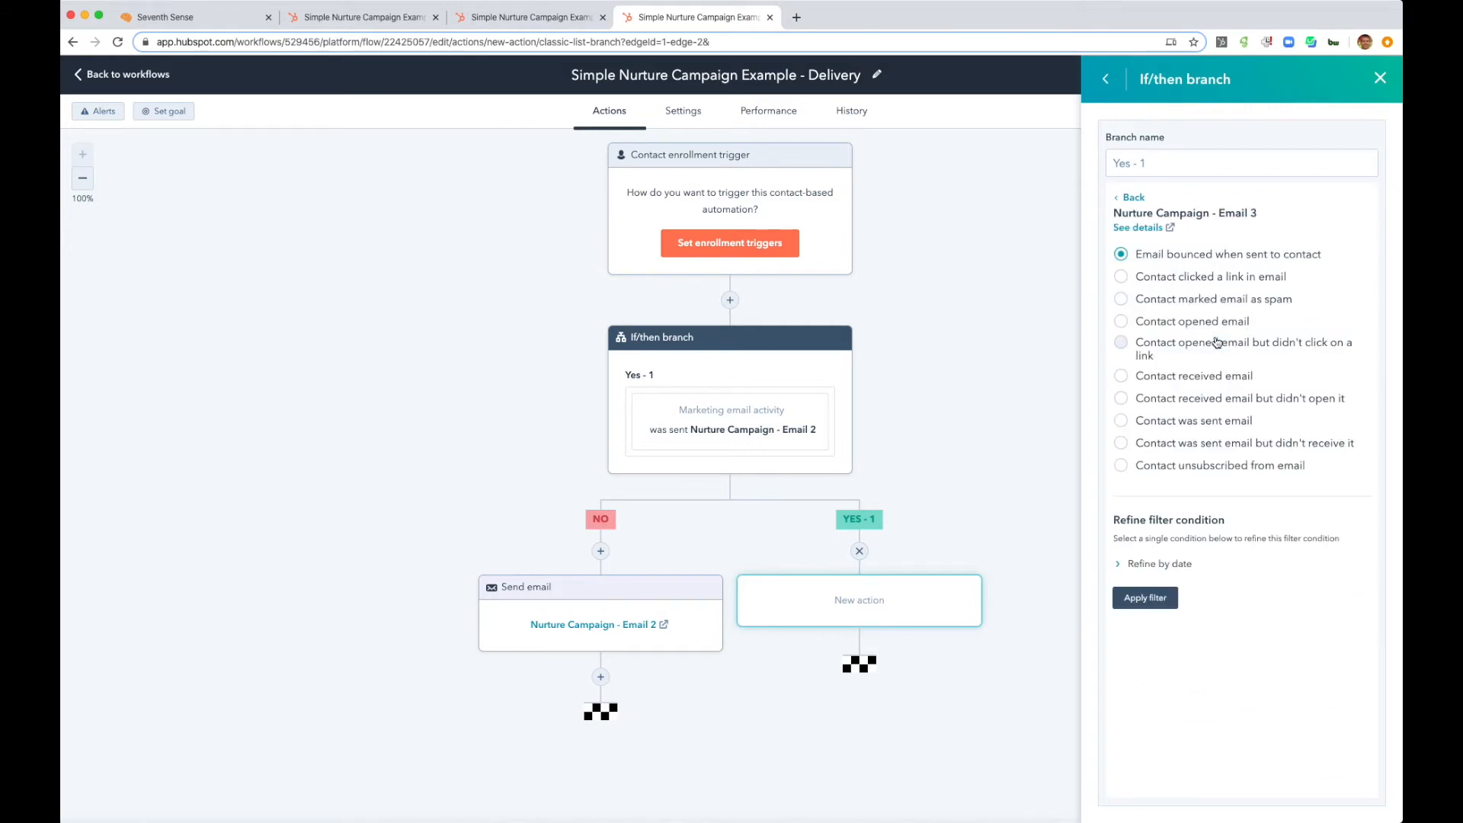
click(1127, 424)
click(1136, 595)
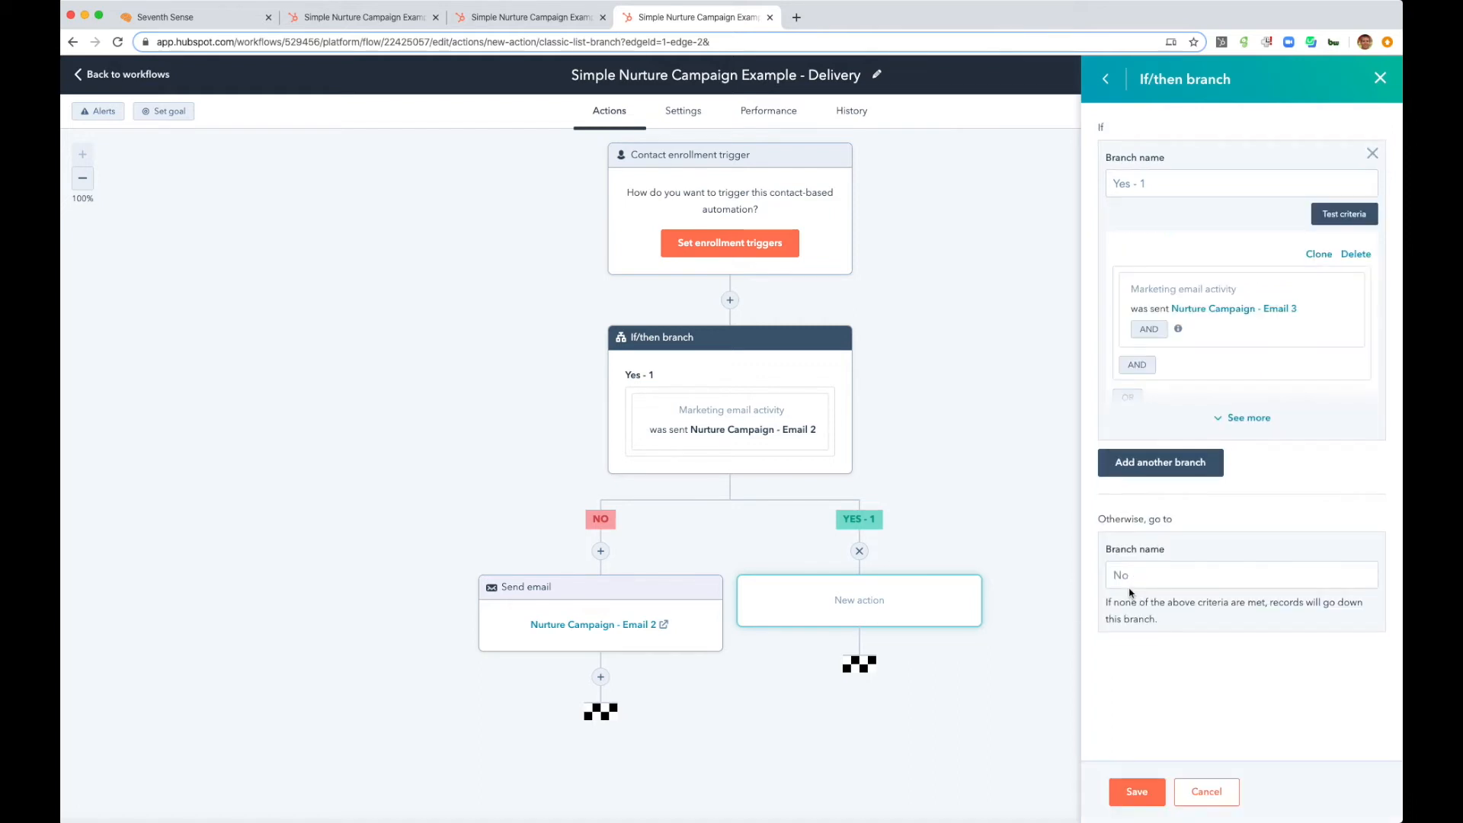
click(1133, 792)
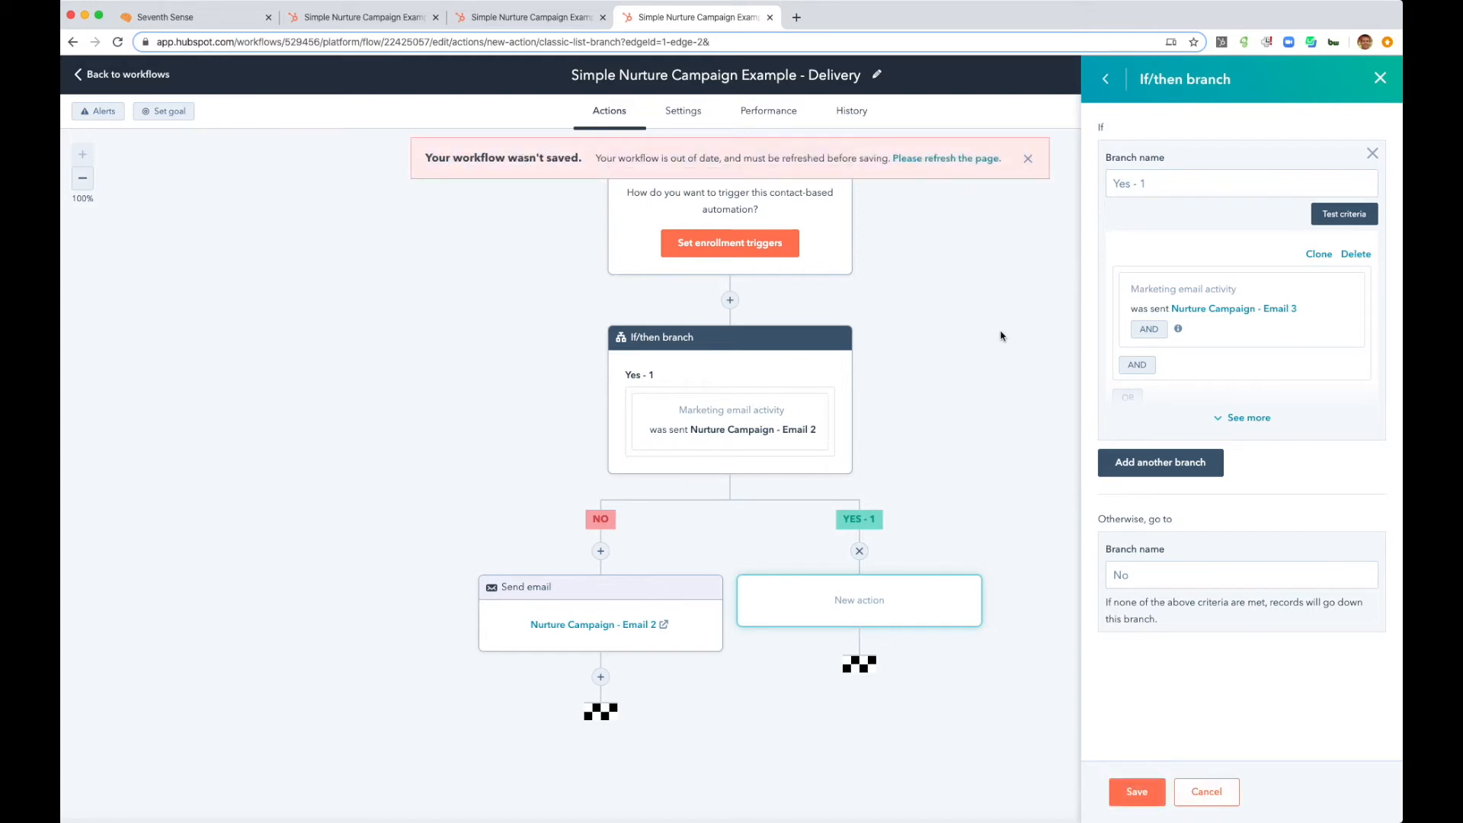
- Refresh the workflow and save an If/then branch under the Email 2 Yes branch for contacts who were sent Nurture Campaign - Email 3
click(941, 159)
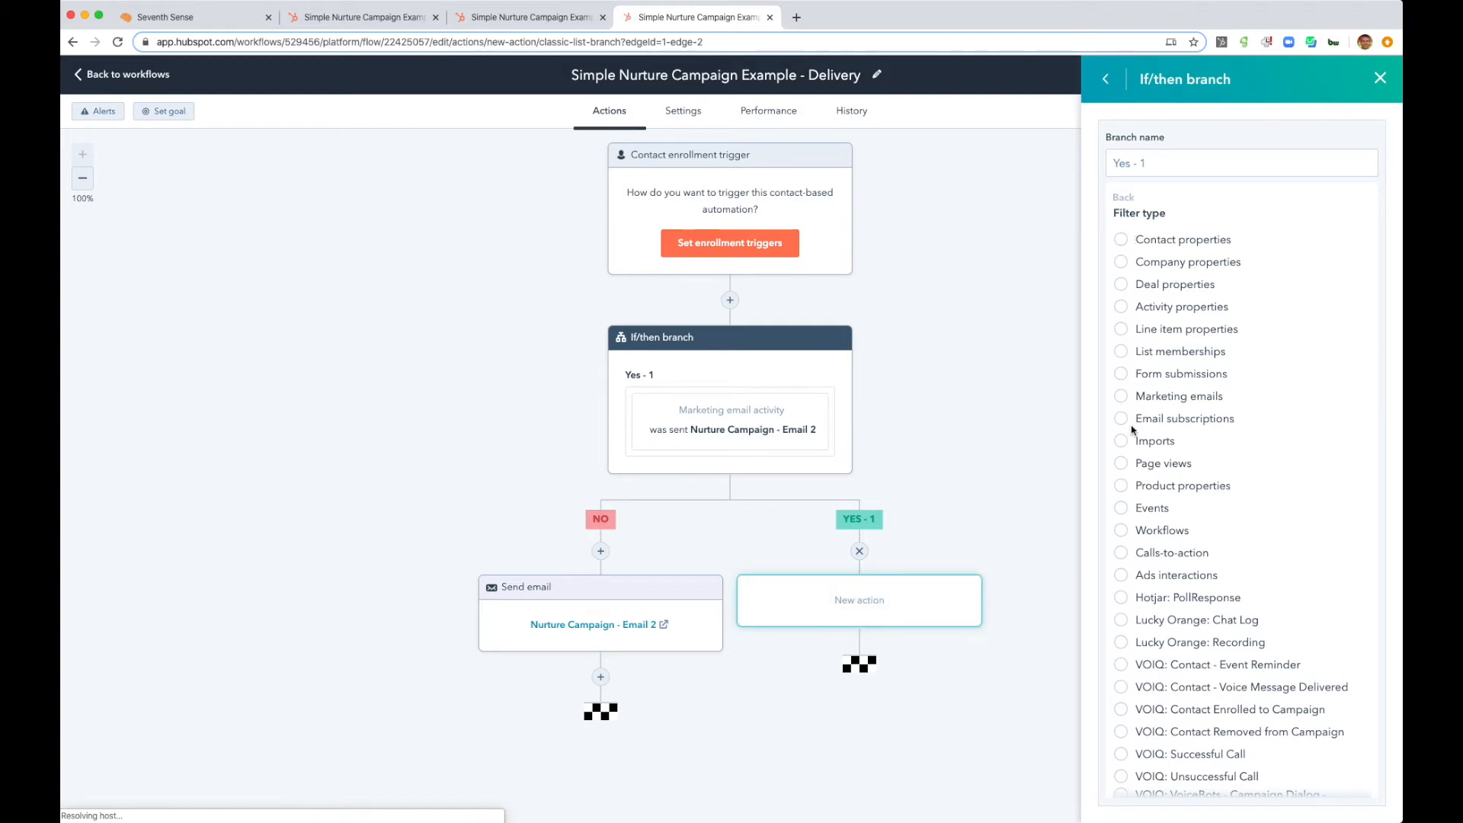
click(1126, 397)
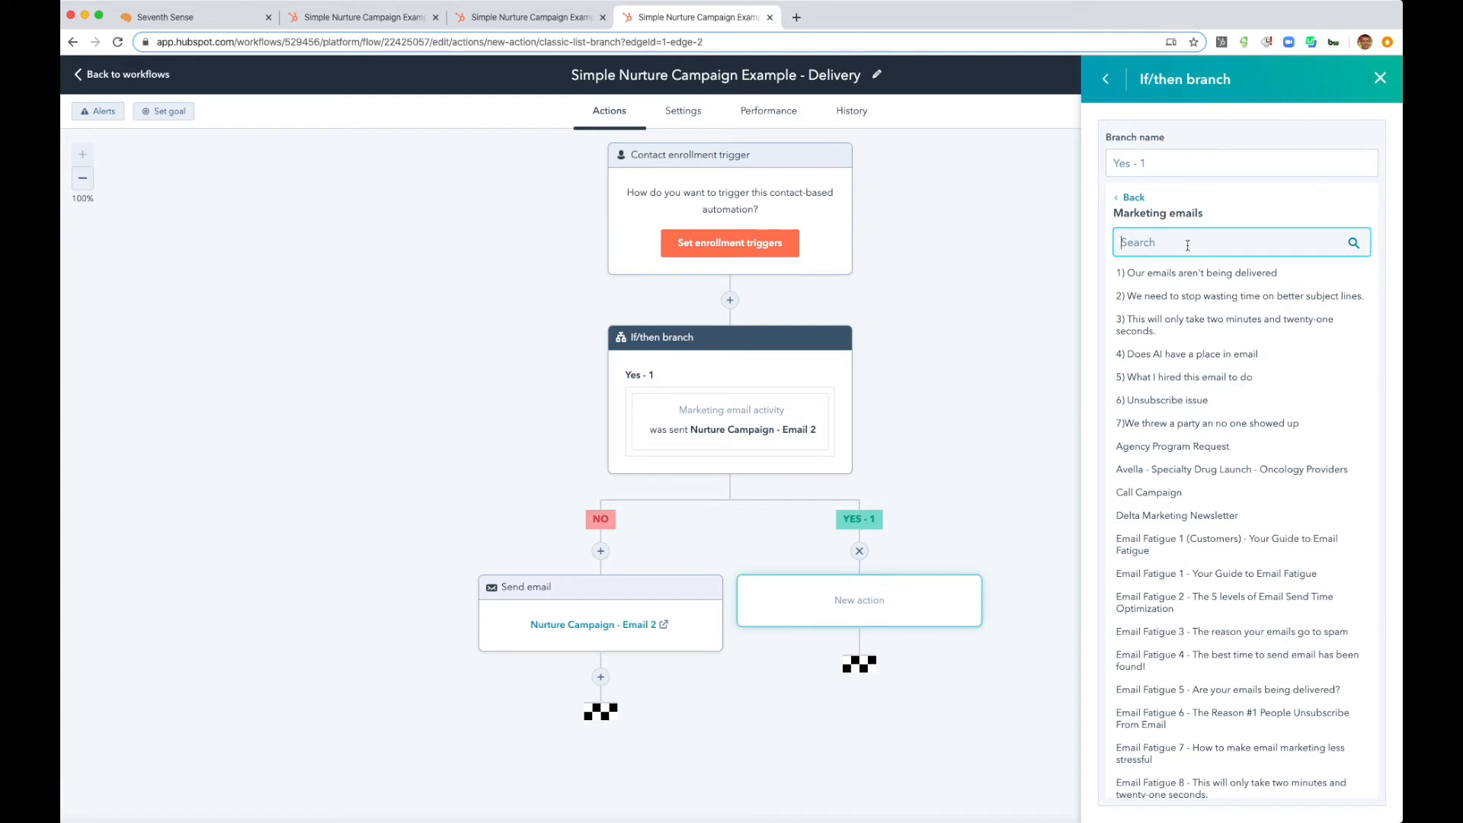
text(nurture)
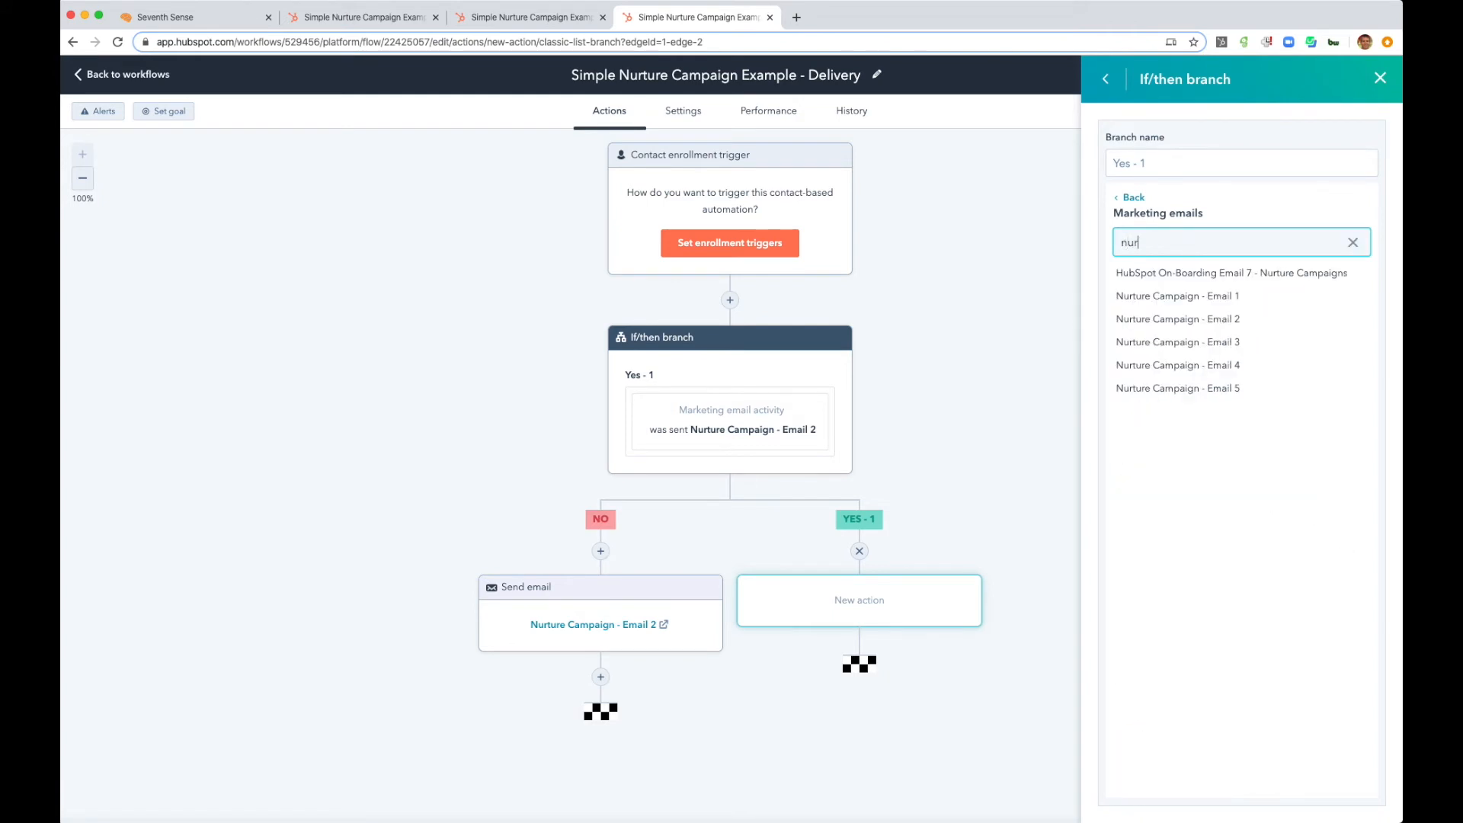
click(1158, 342)
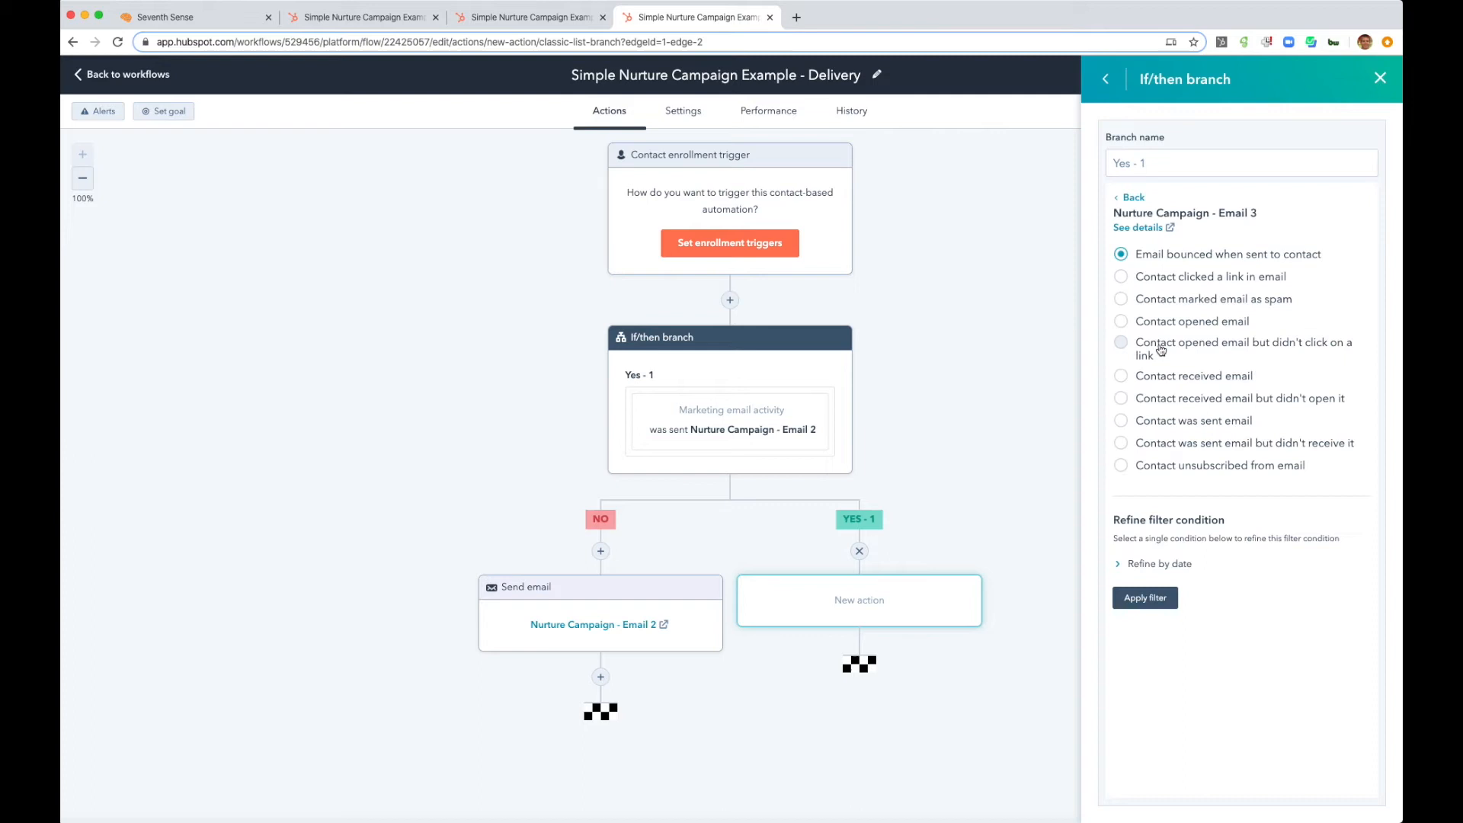
click(1120, 420)
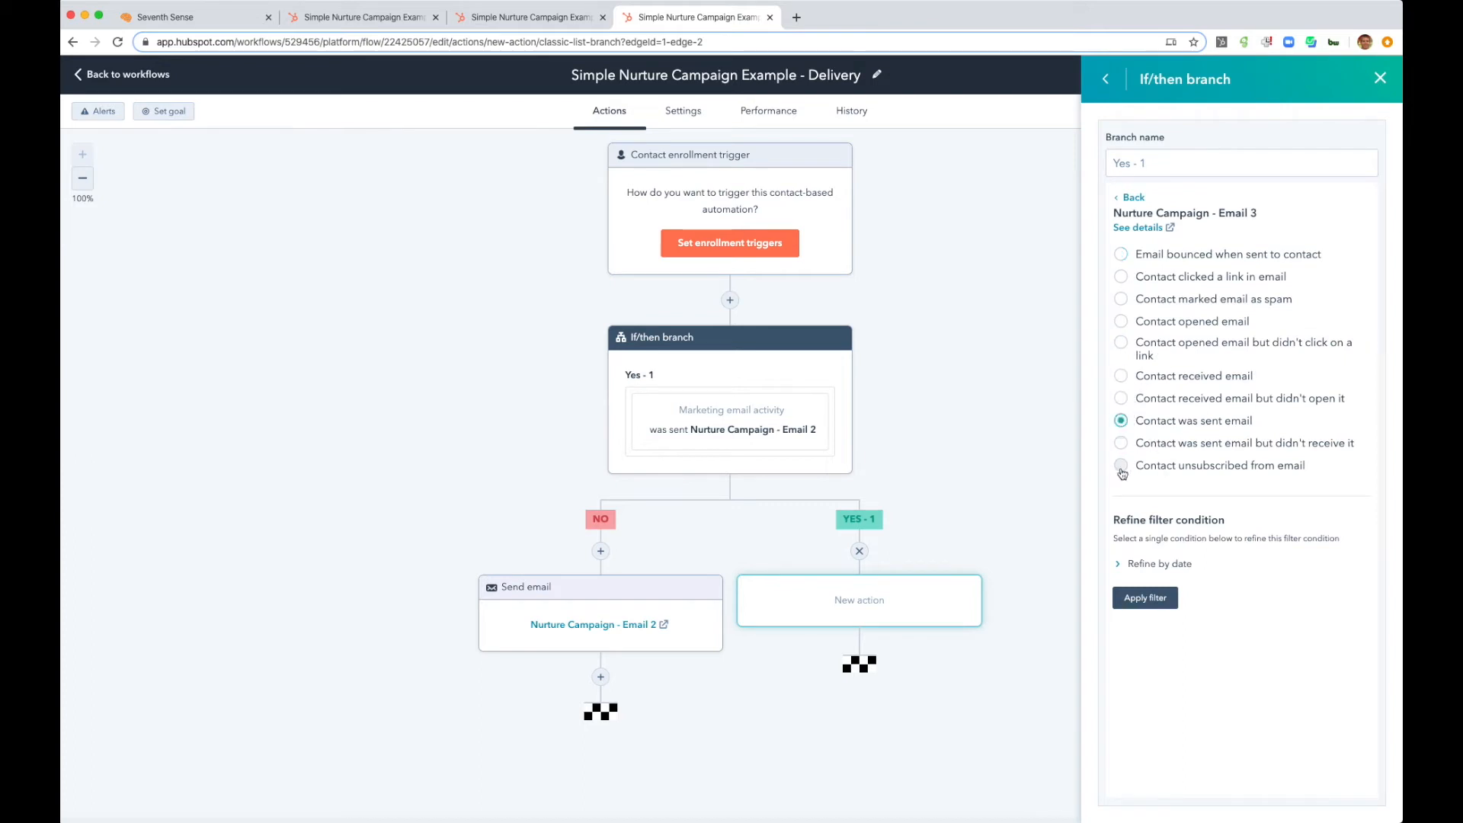
click(1144, 597)
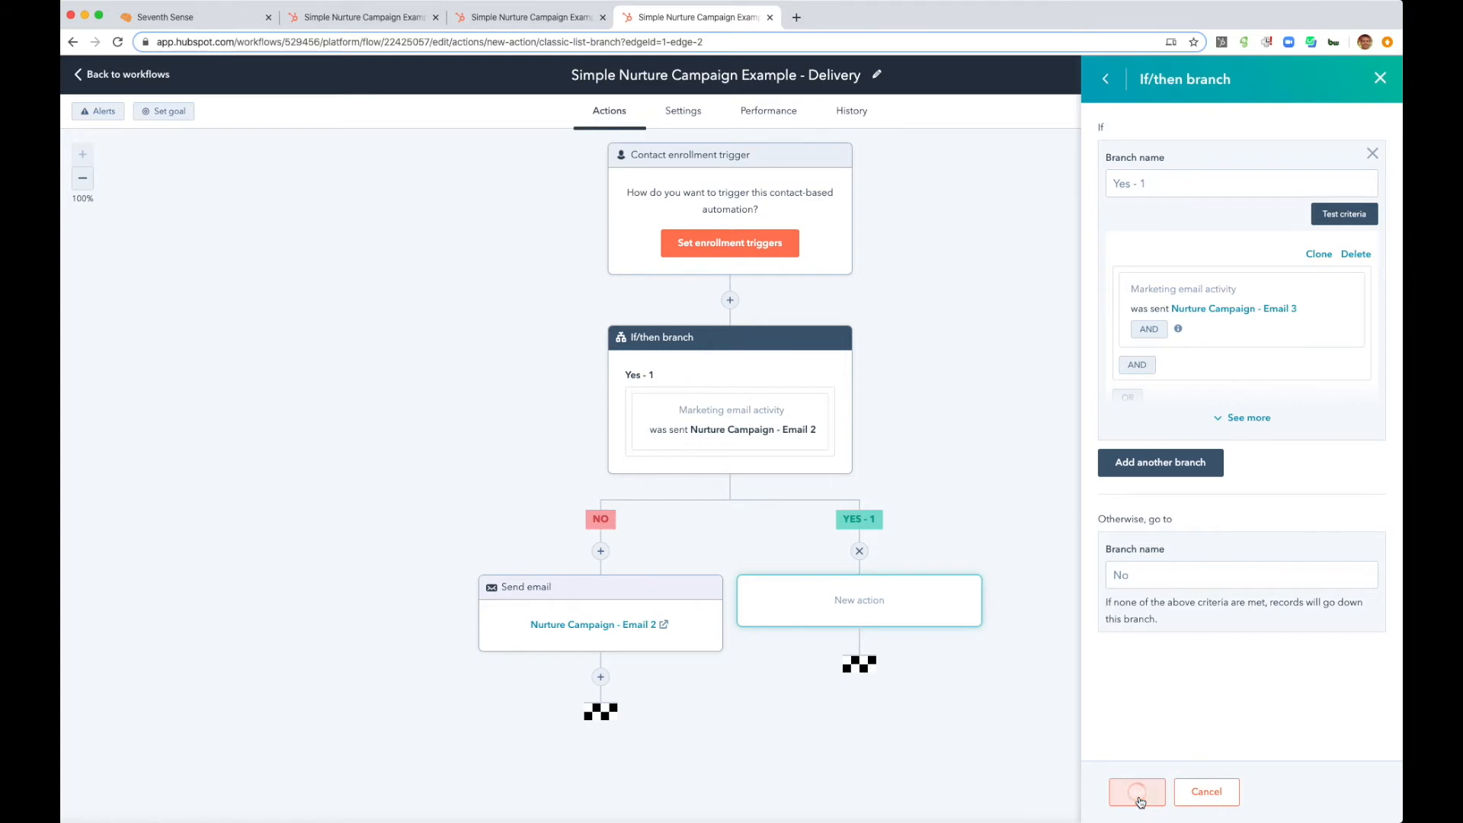
click(1135, 791)
- Add a Send email action for Nurture Campaign - Email 3 on the No branch of the Email 3 condition
scroll(742, 546, down, 3)
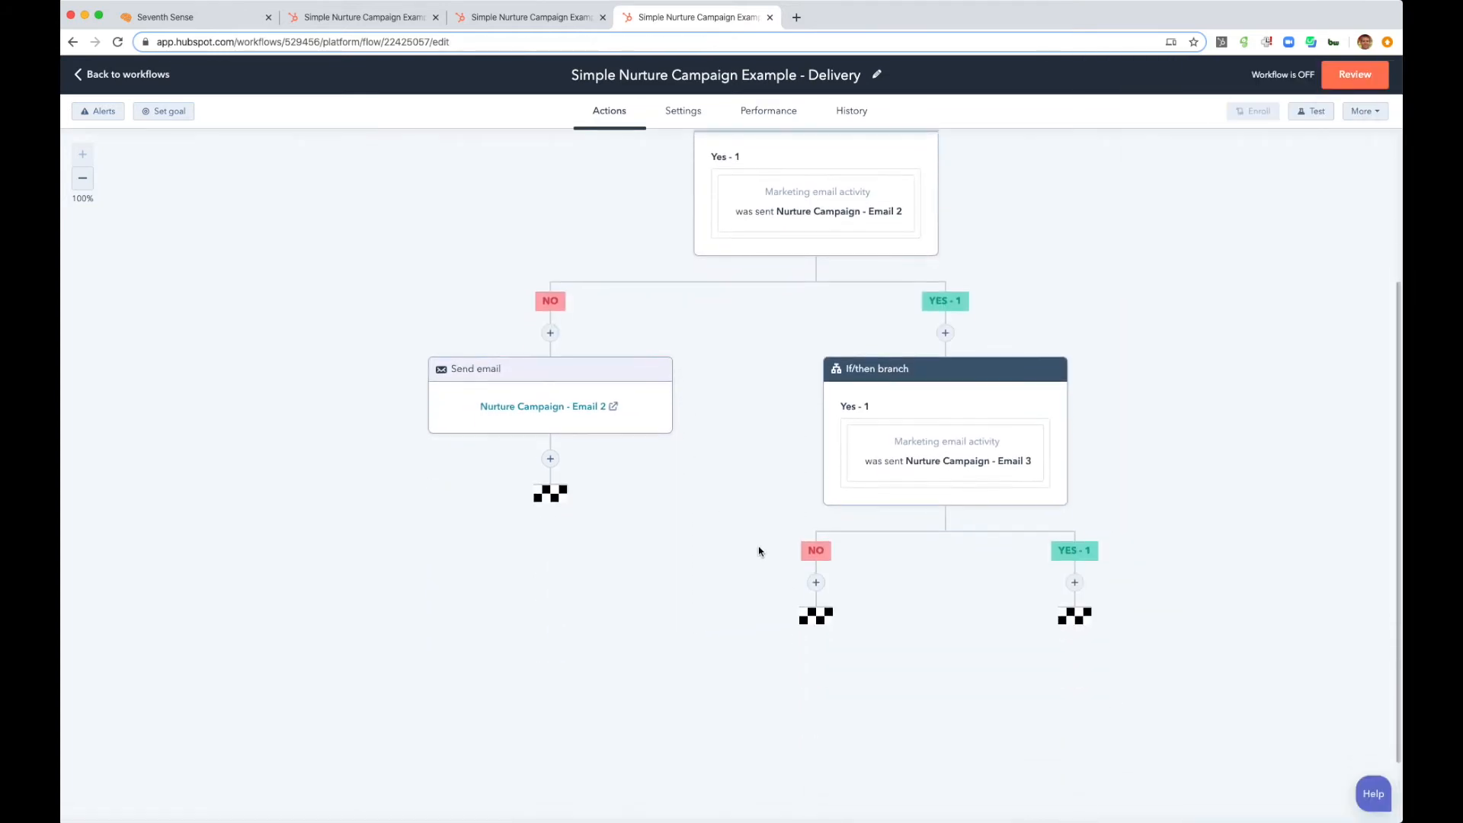
click(816, 583)
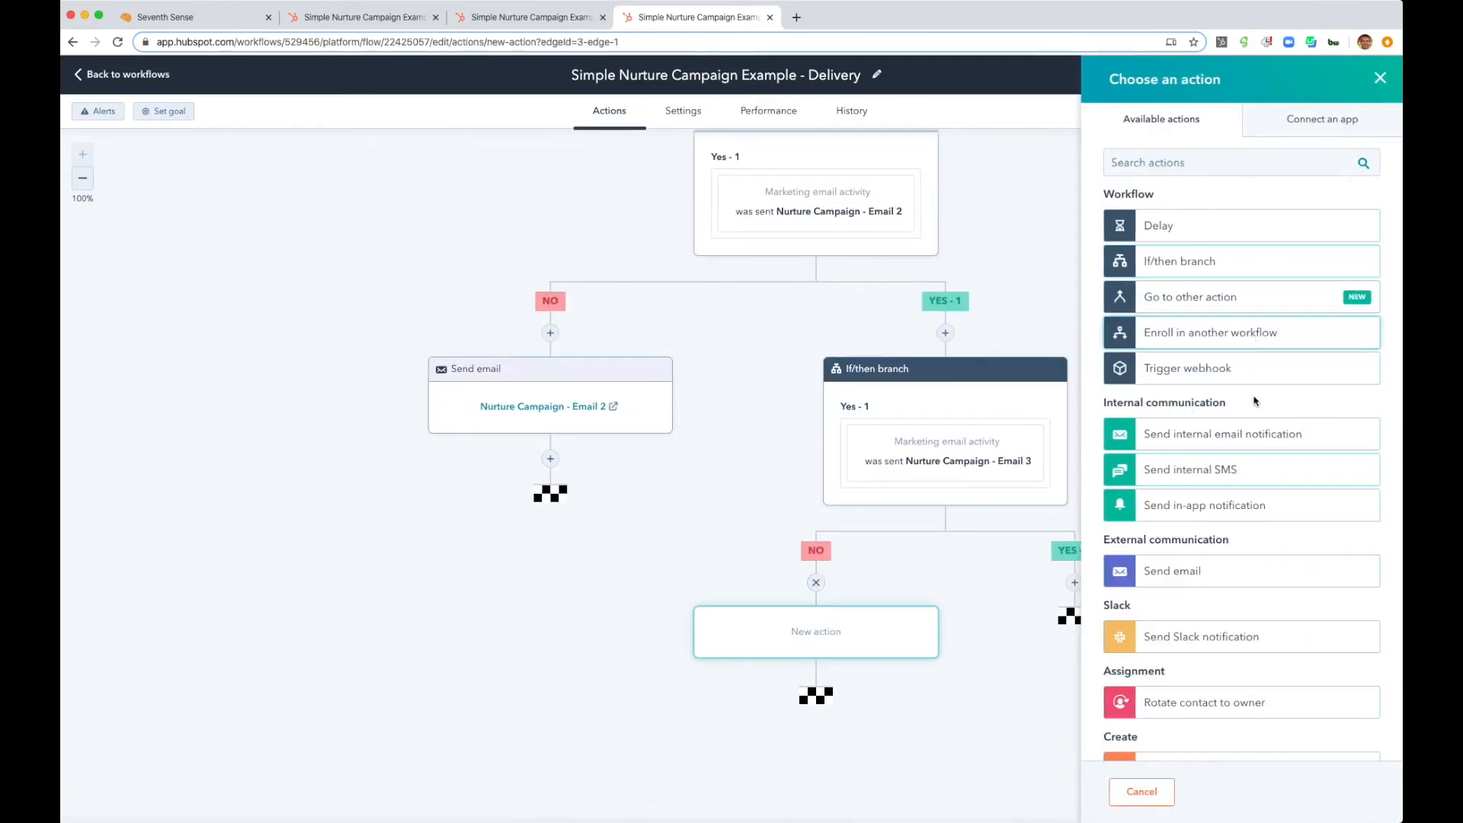
click(1189, 578)
click(1187, 263)
text(nurture)
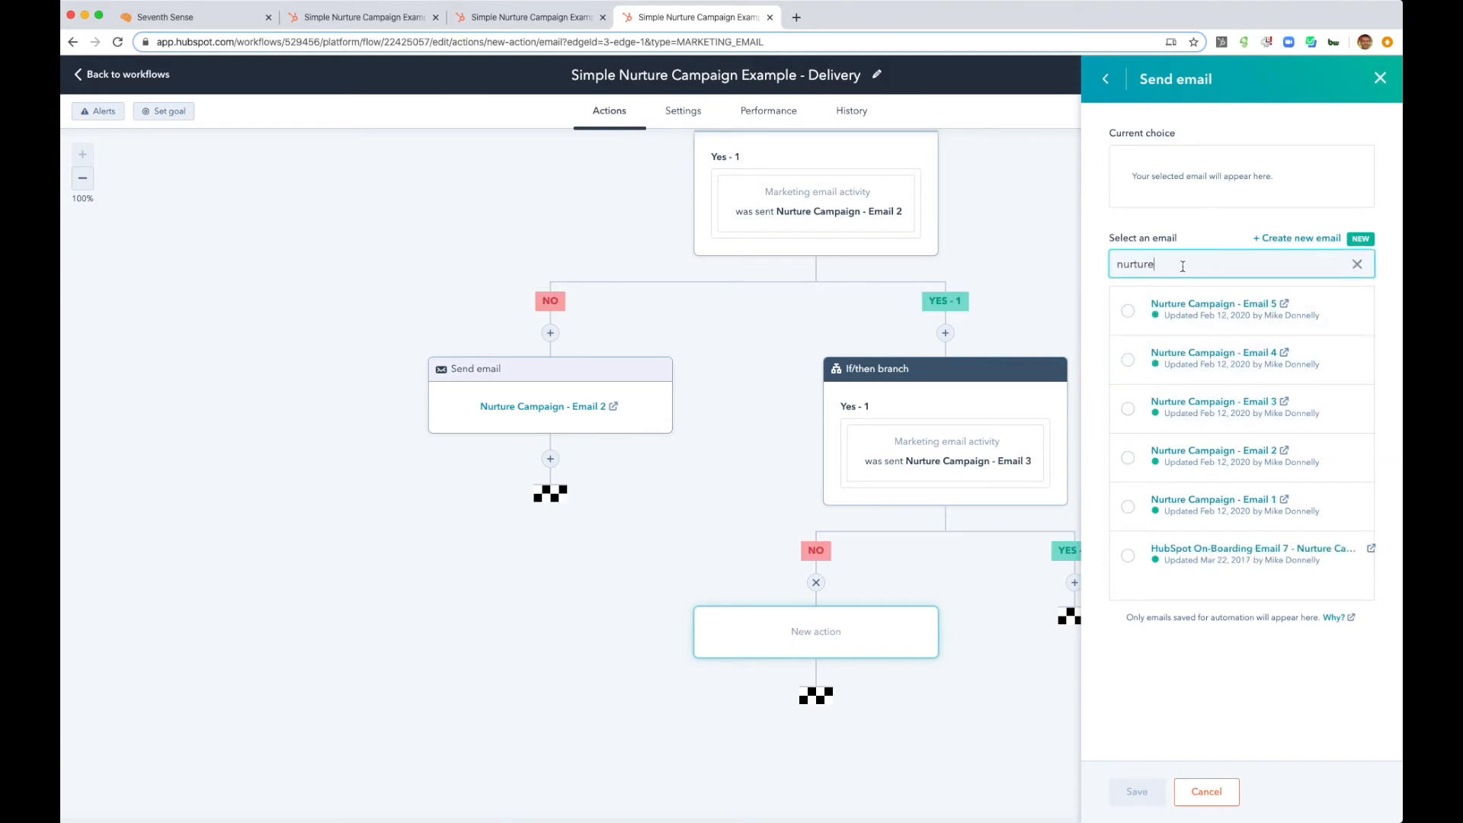
click(1131, 410)
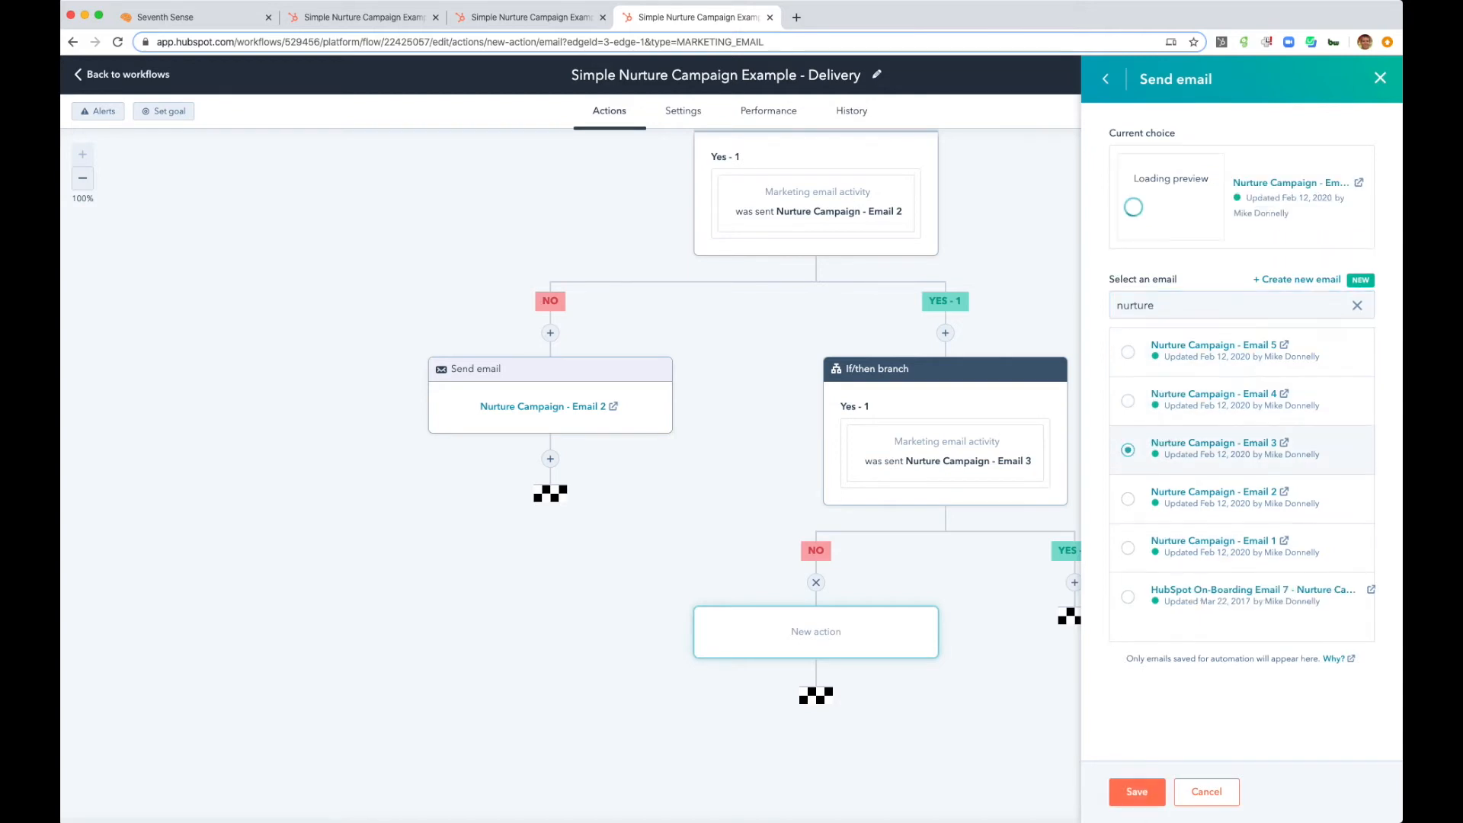
click(1129, 792)
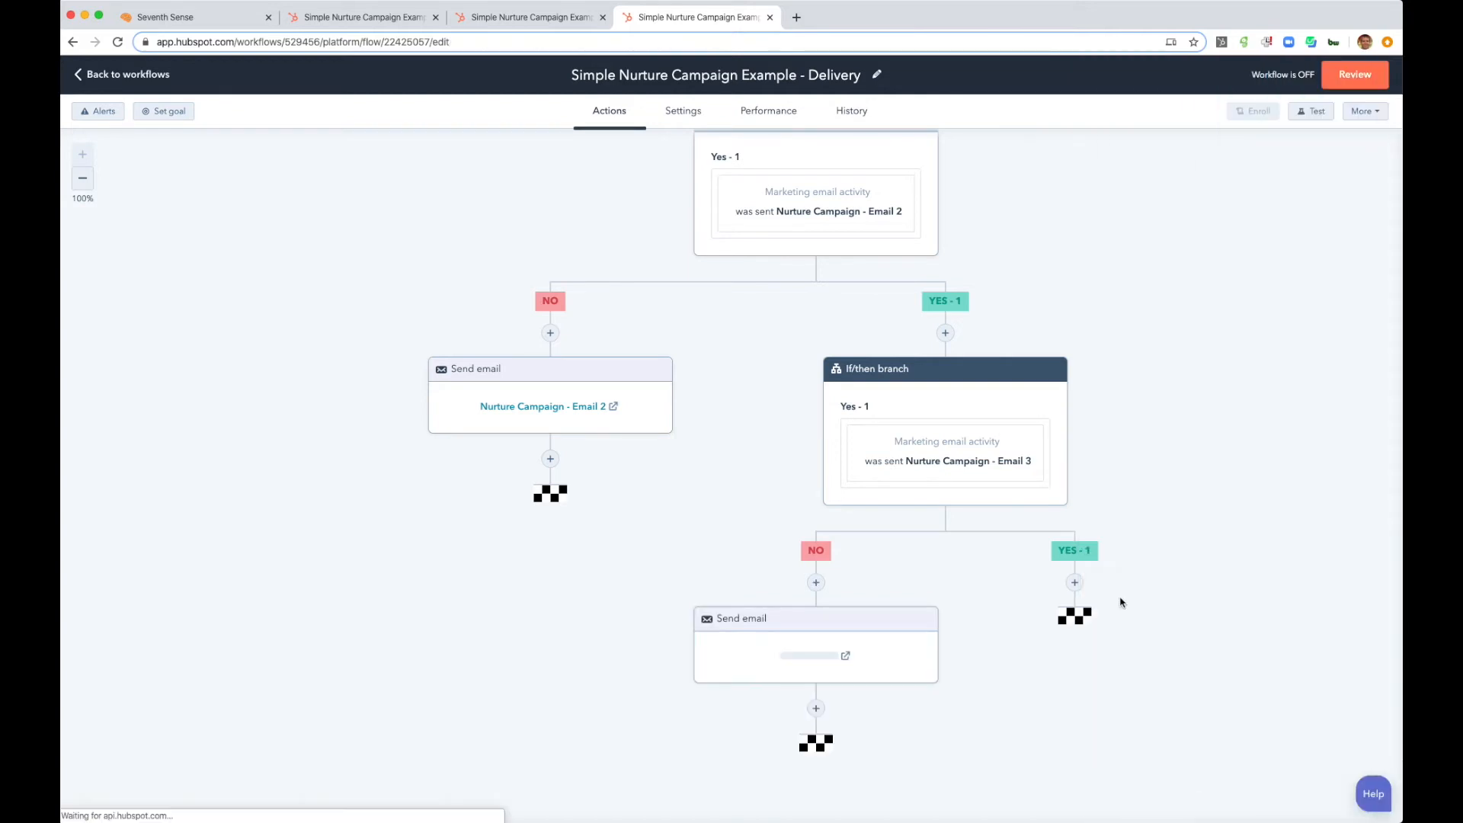
- Add an If/then branch on the Email 3 condition's Yes branch for contacts who were sent Nurture Campaign - Email 4, and save it
click(1074, 583)
click(1218, 259)
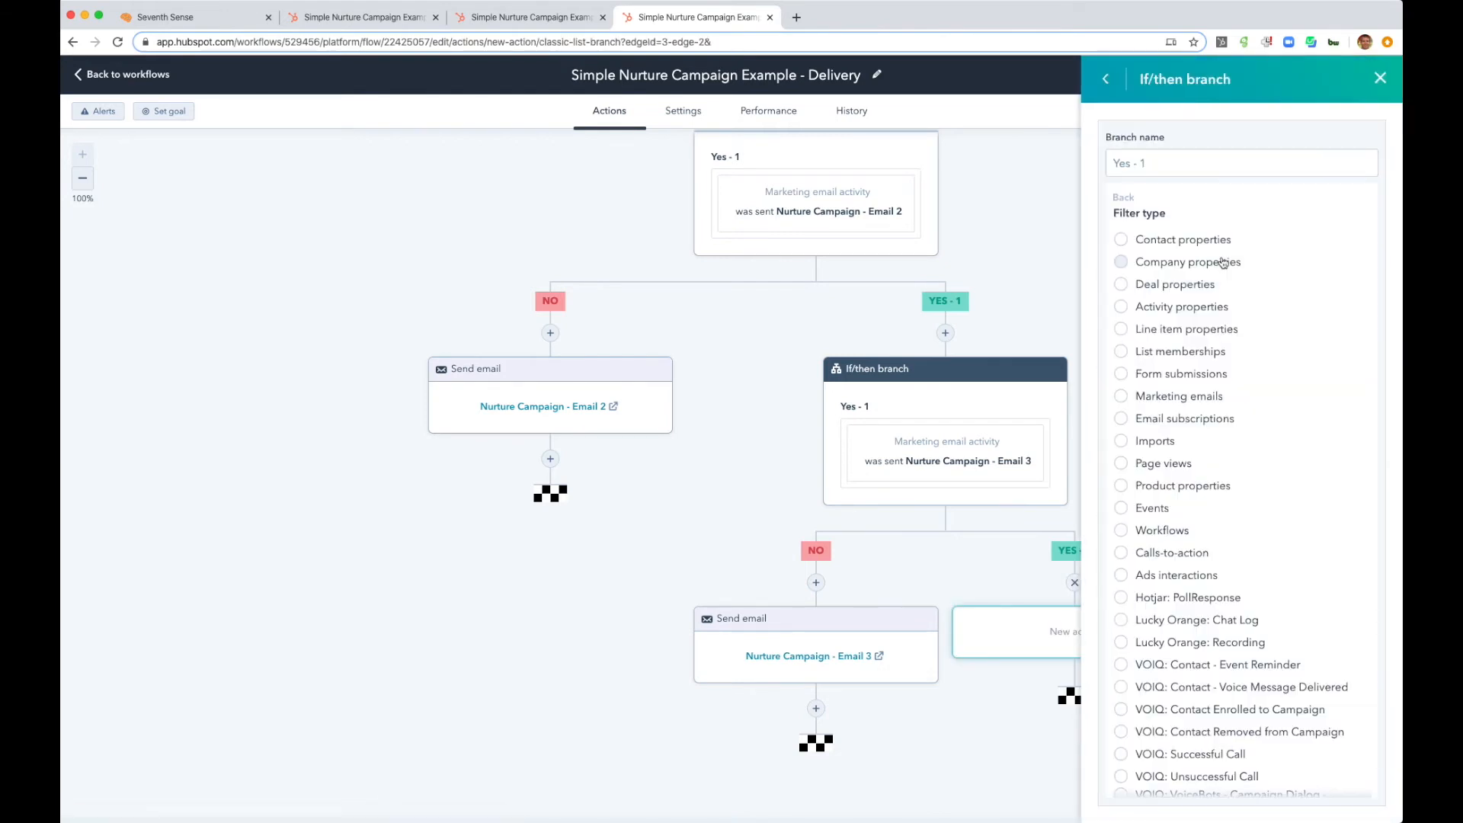
click(1123, 396)
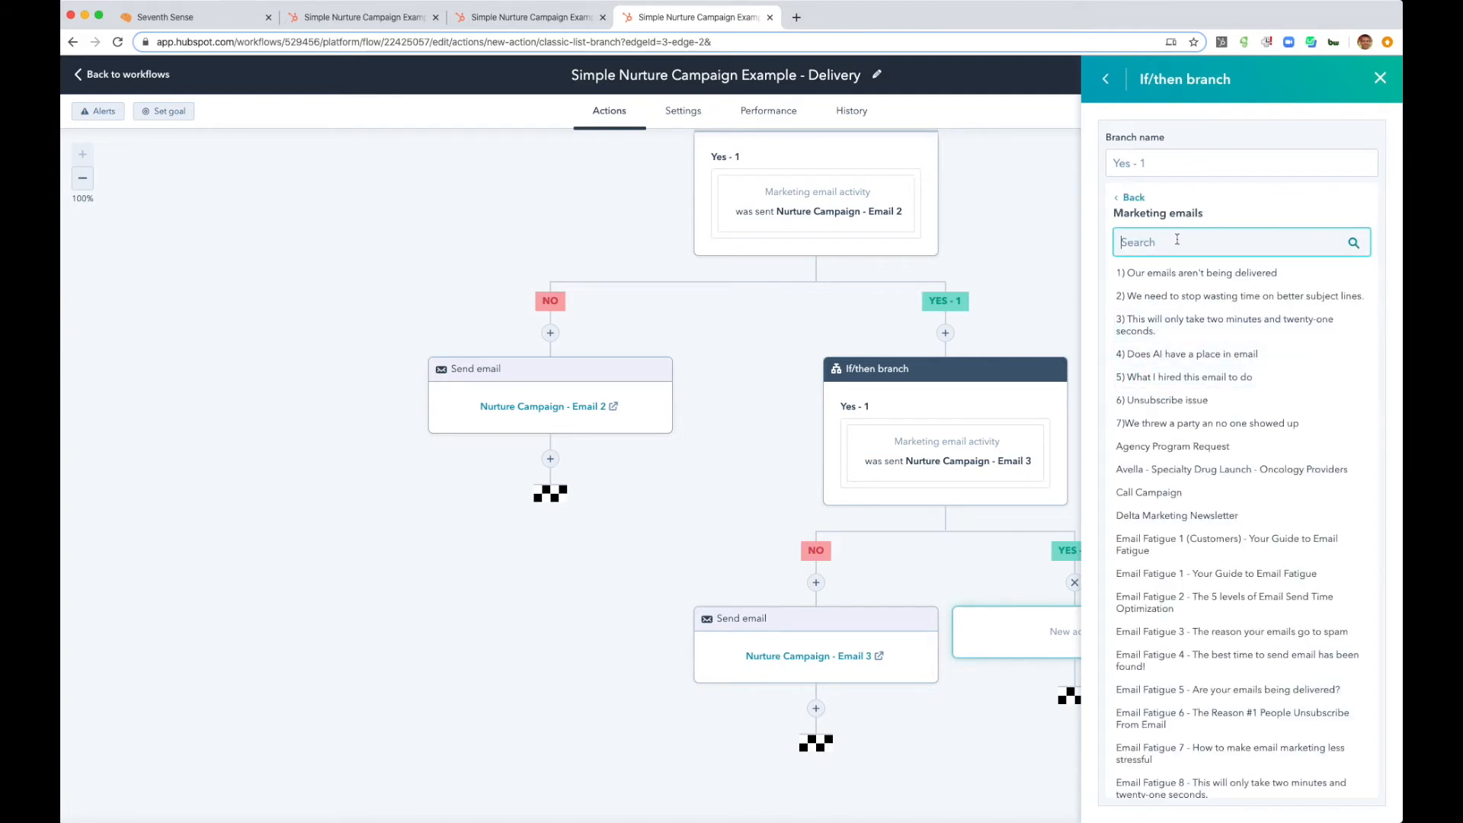
text(nurture)
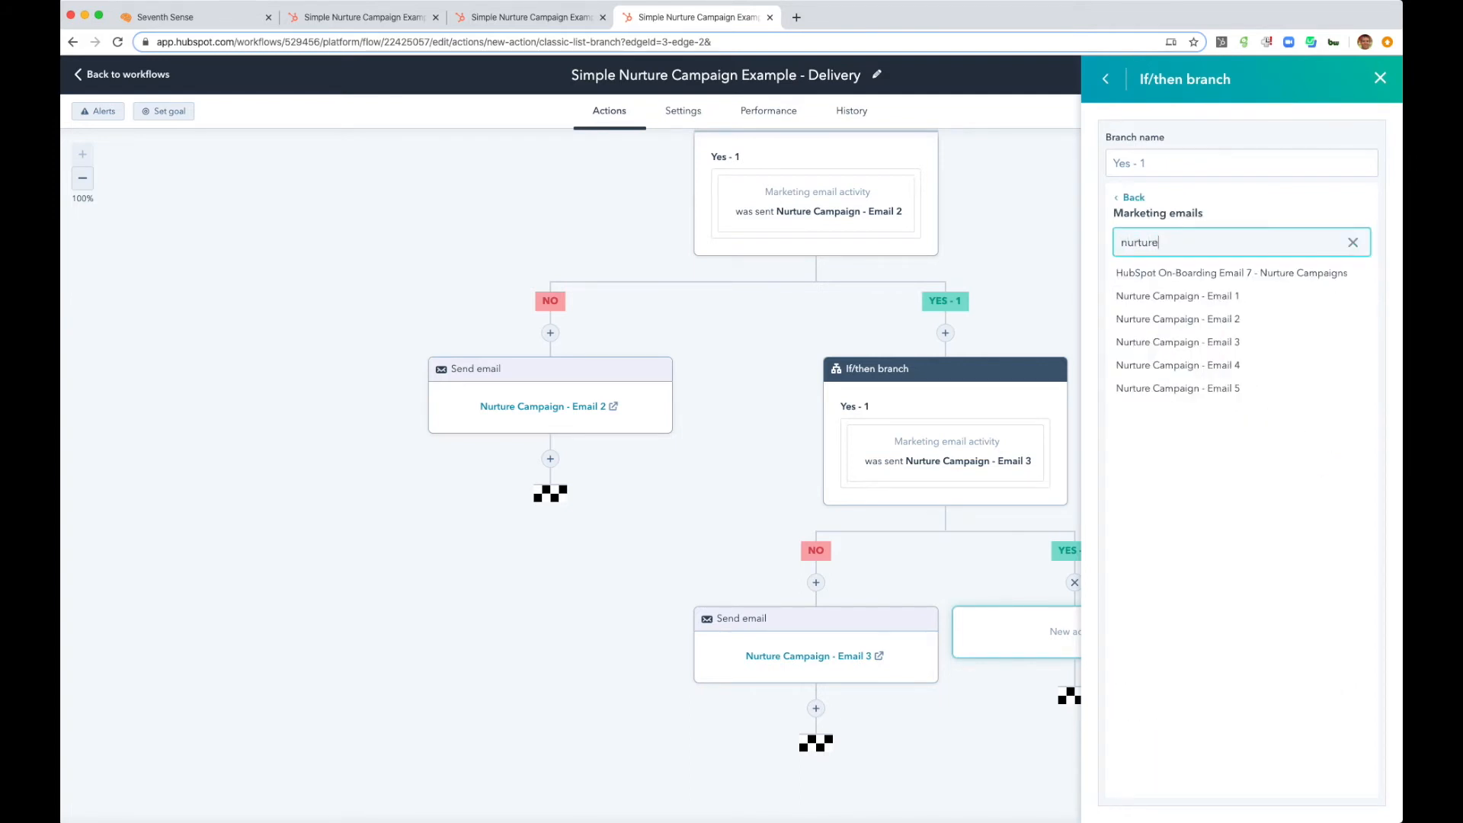
click(1150, 365)
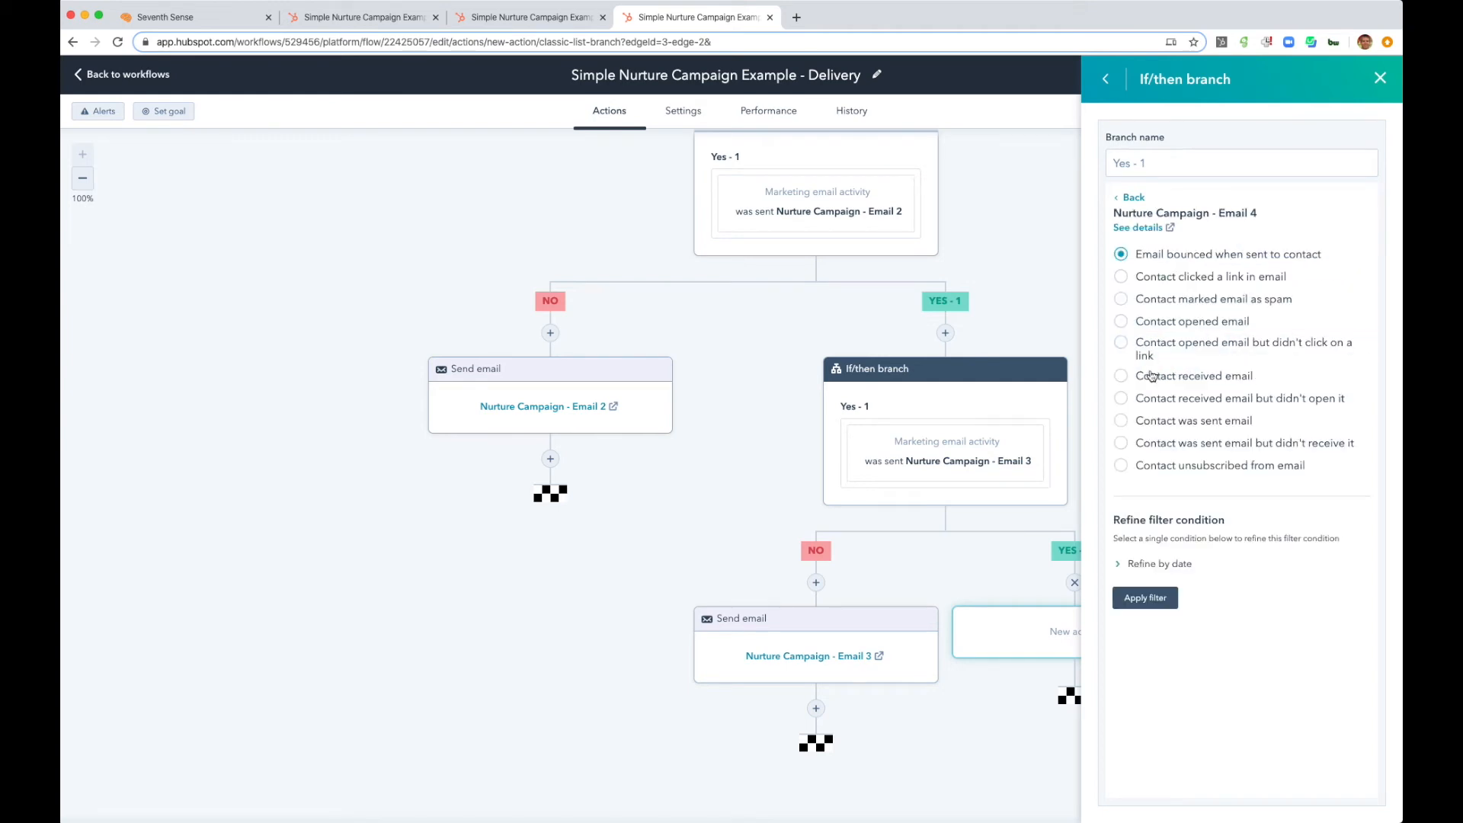
click(1120, 423)
click(1139, 598)
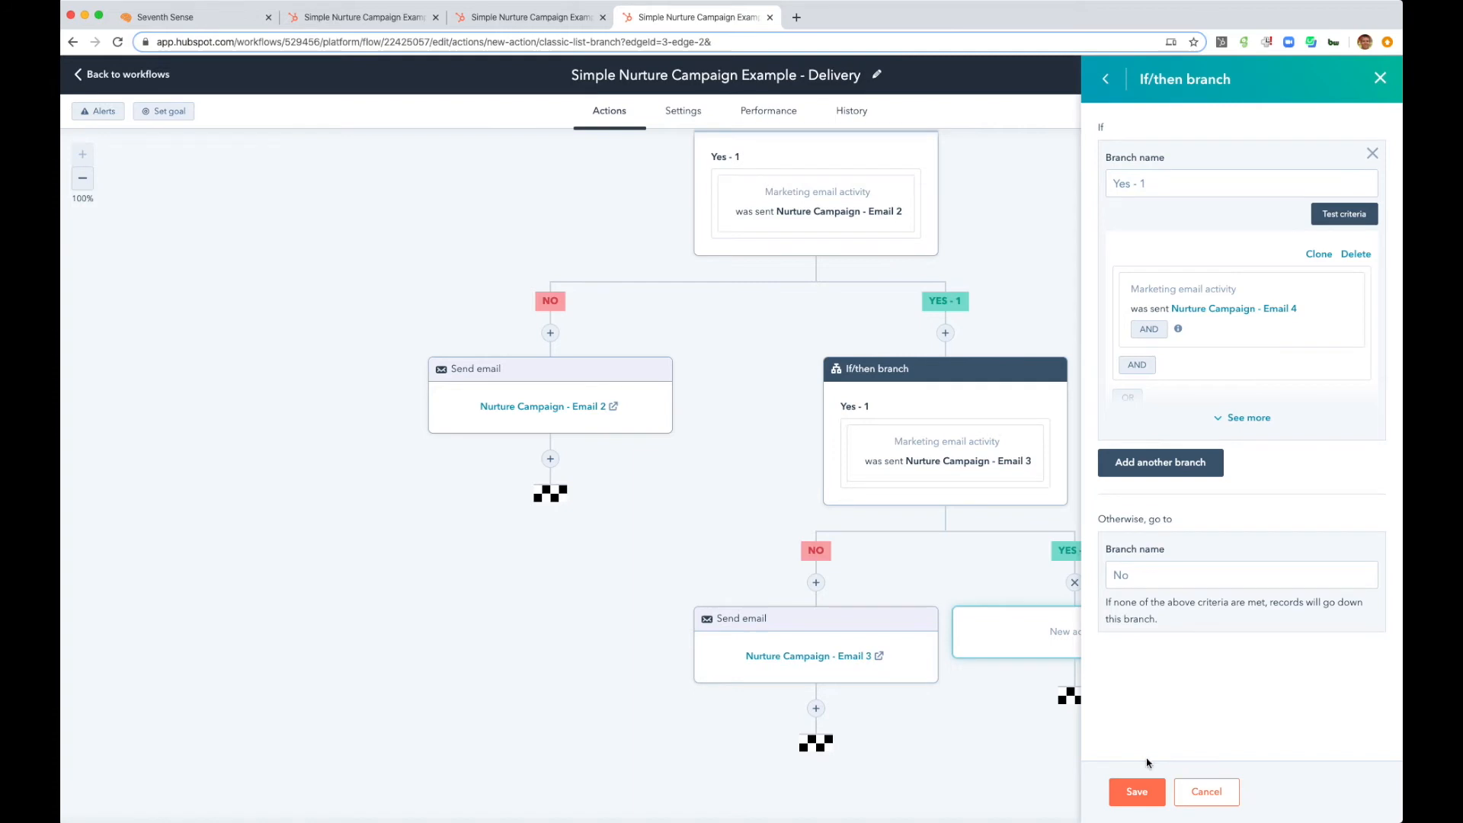
click(1137, 791)
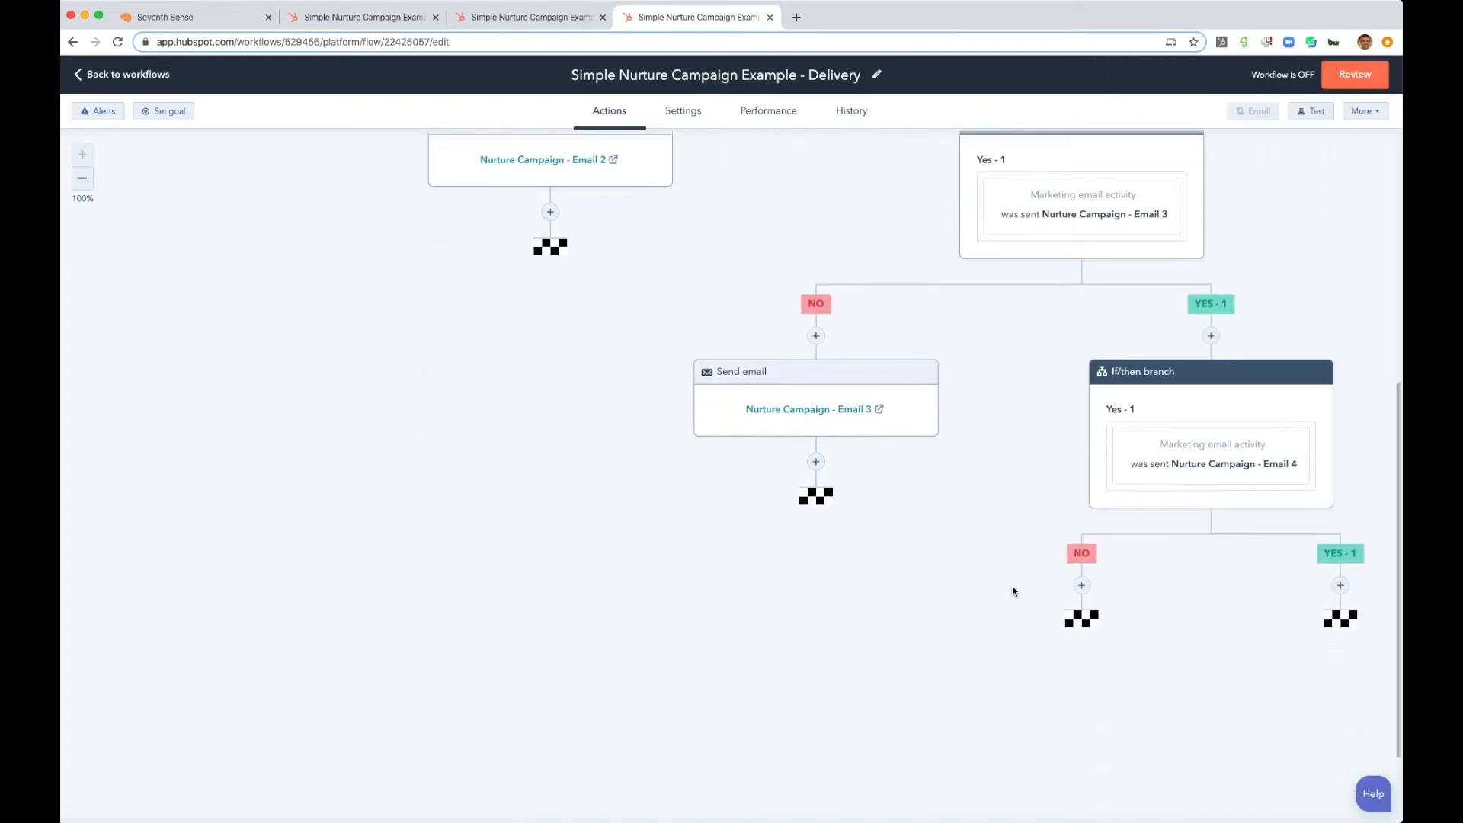
- Add a Send email action for Nurture Campaign - Email 4 on the No branch of the Email 4 condition
click(1081, 590)
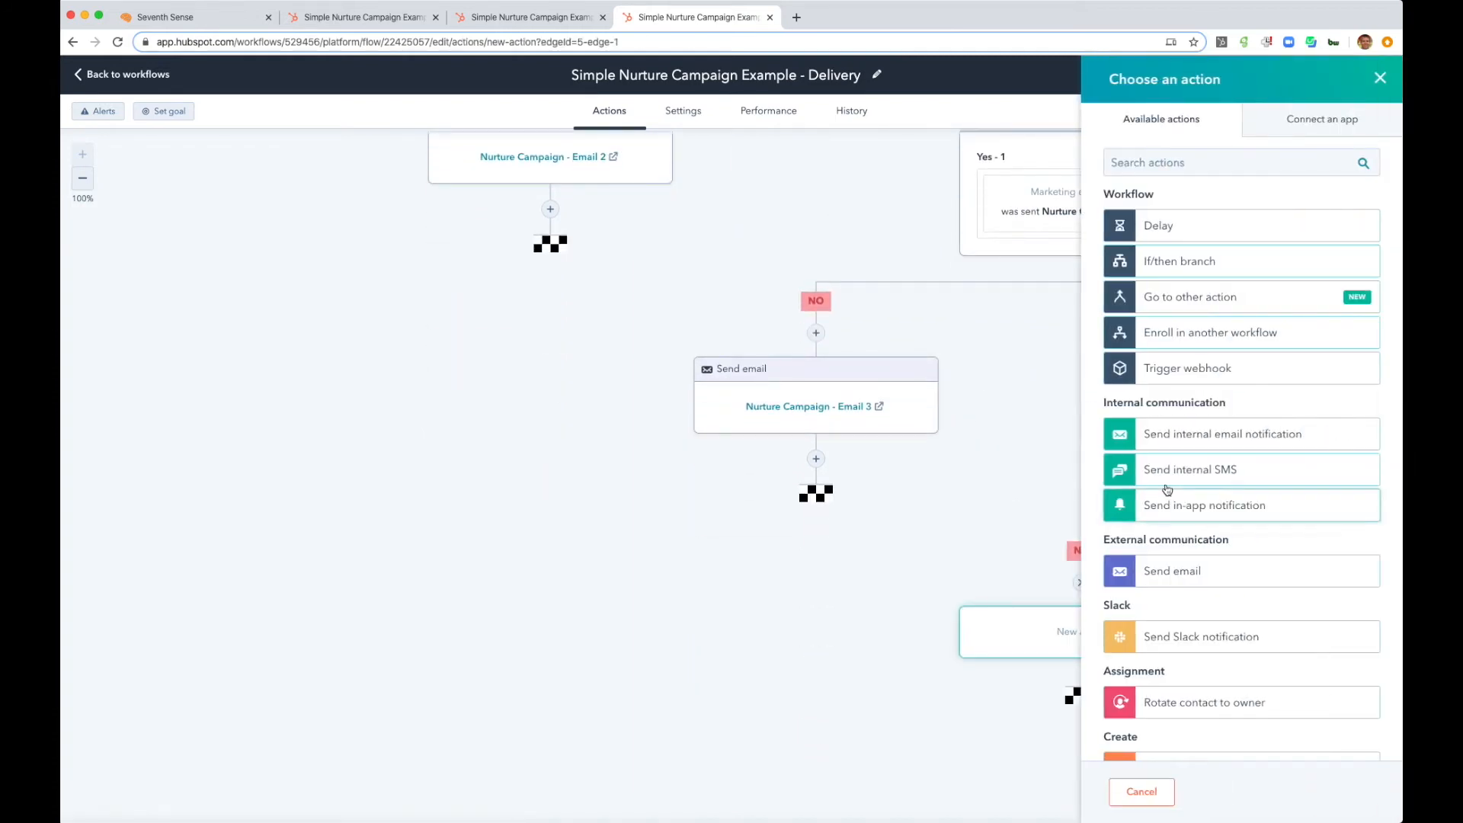
click(1186, 571)
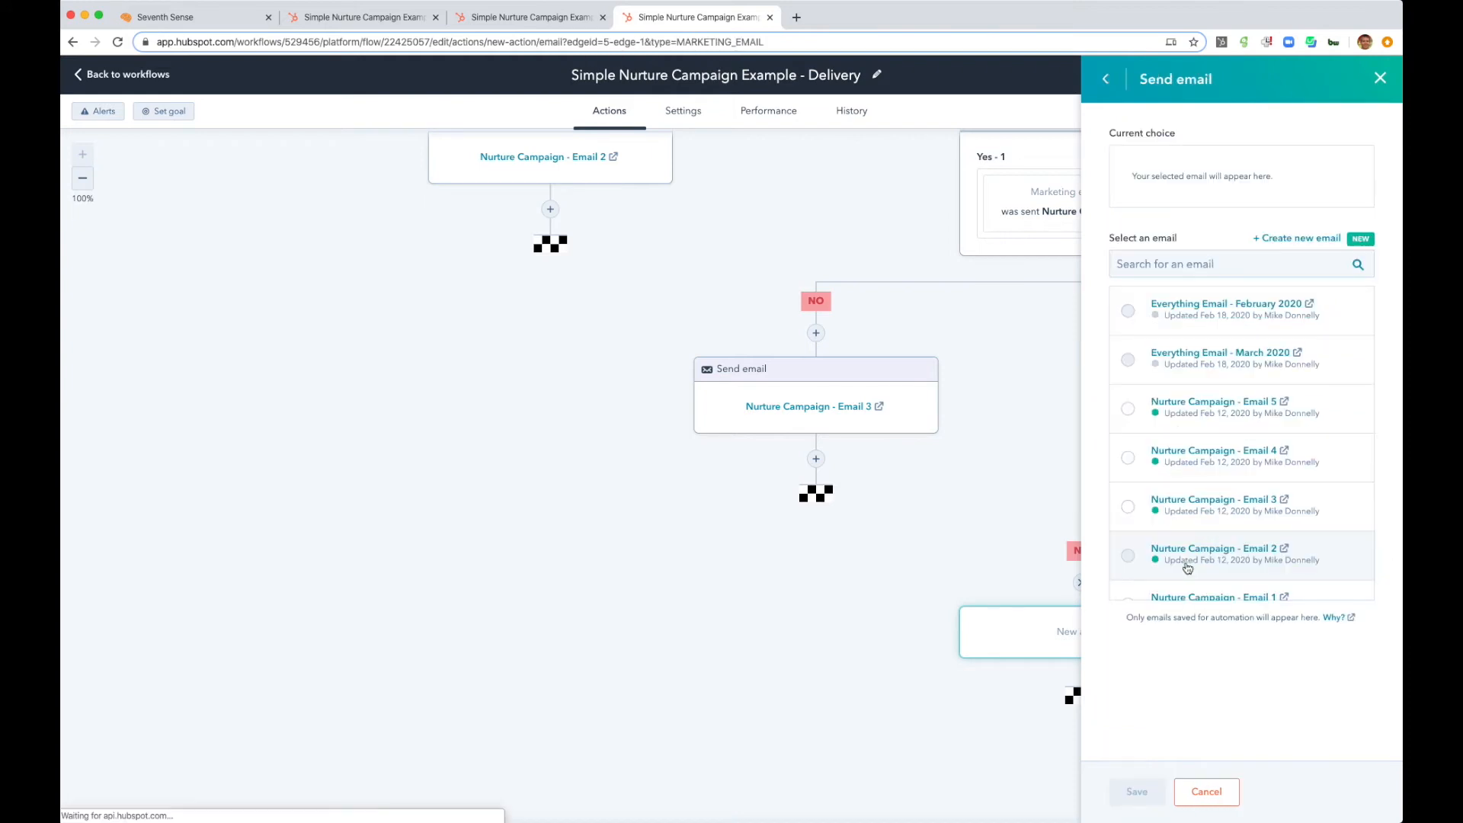
click(1254, 263)
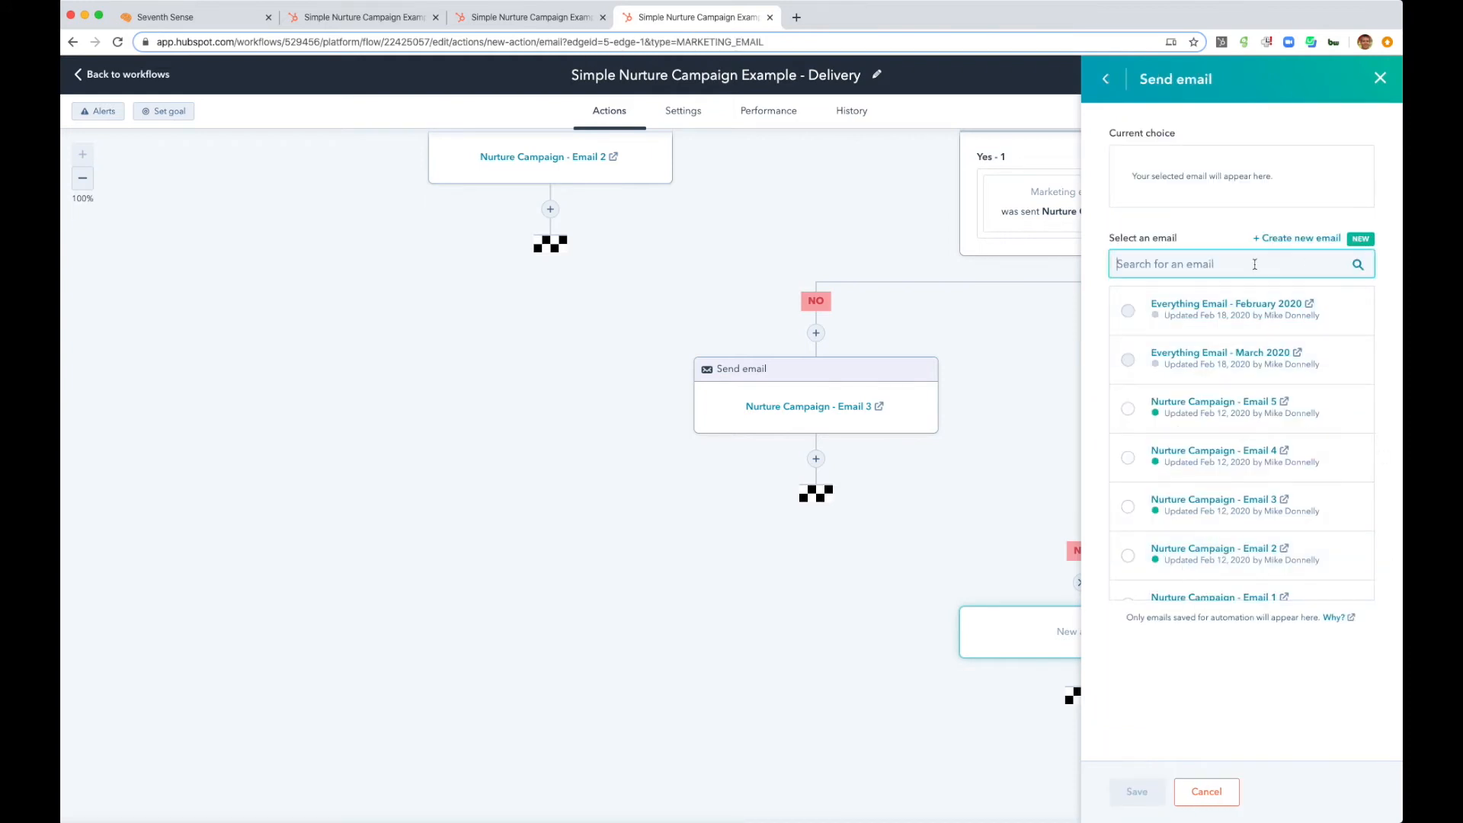
text(nurture)
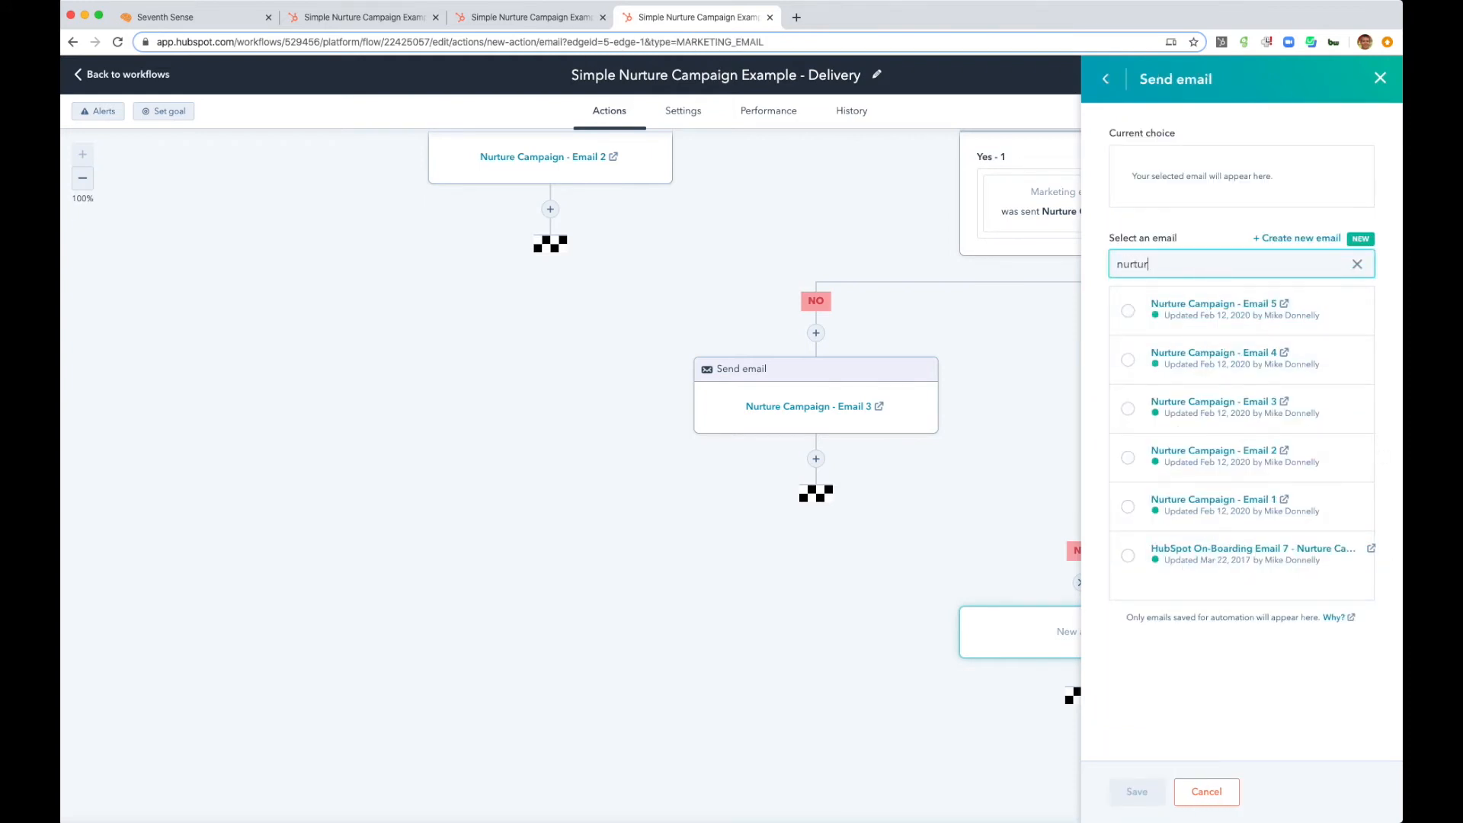
click(1126, 362)
click(1136, 790)
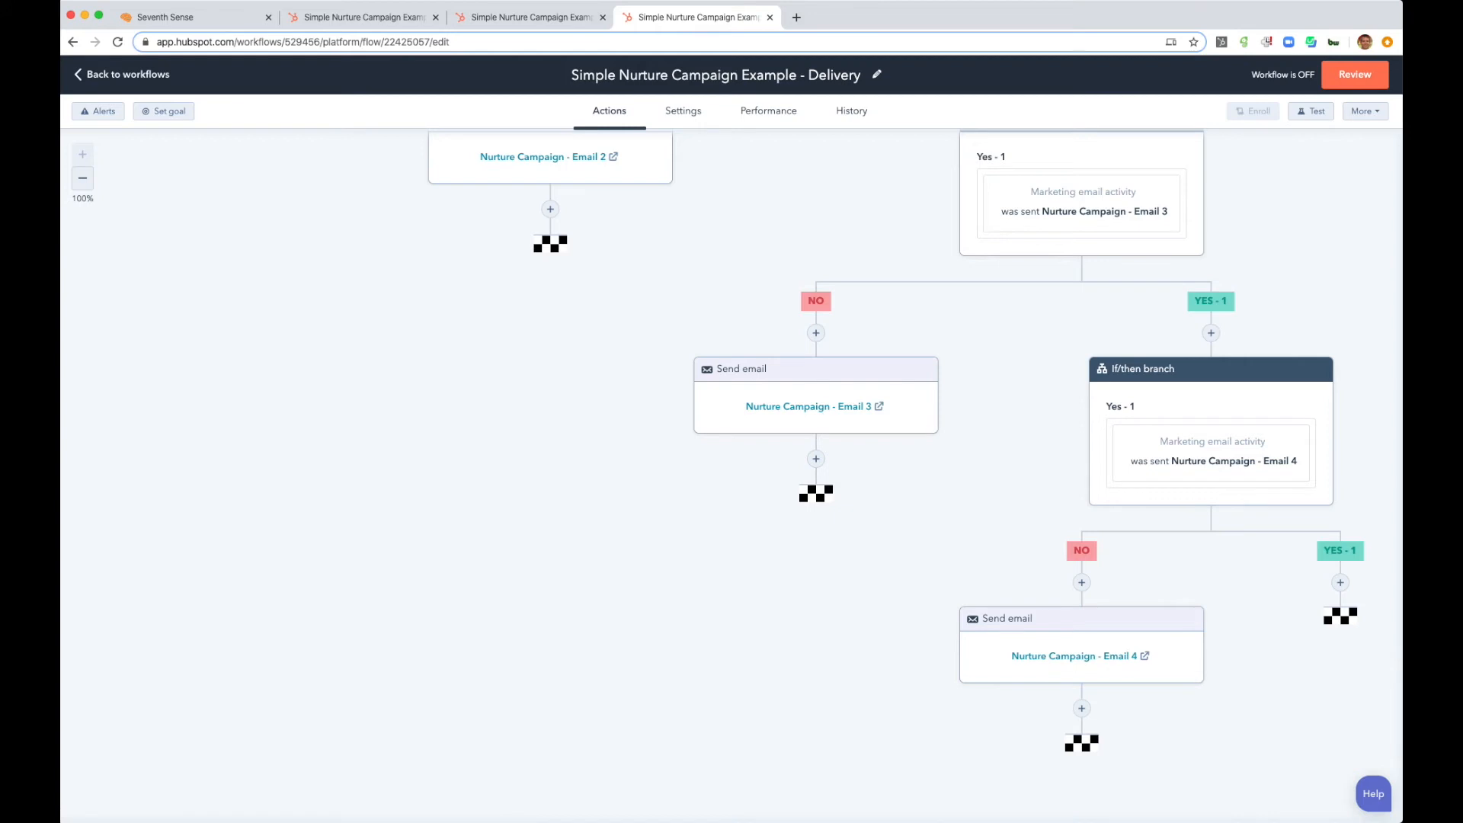
- Add an If/then branch on the Email 4 condition's Yes branch for contacts who were sent Nurture Campaign - Email 5, and save it
click(83, 179)
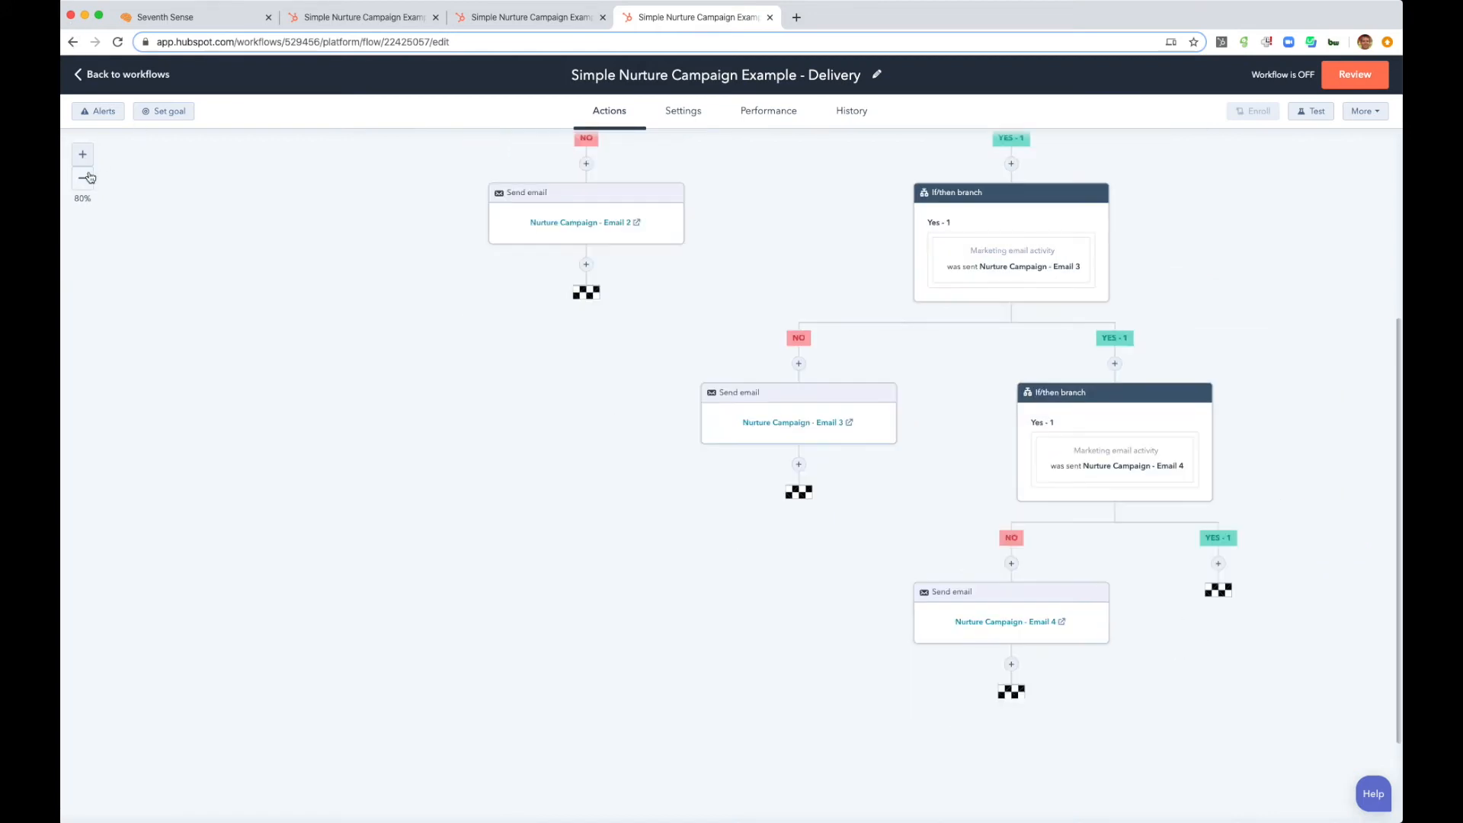
click(1216, 565)
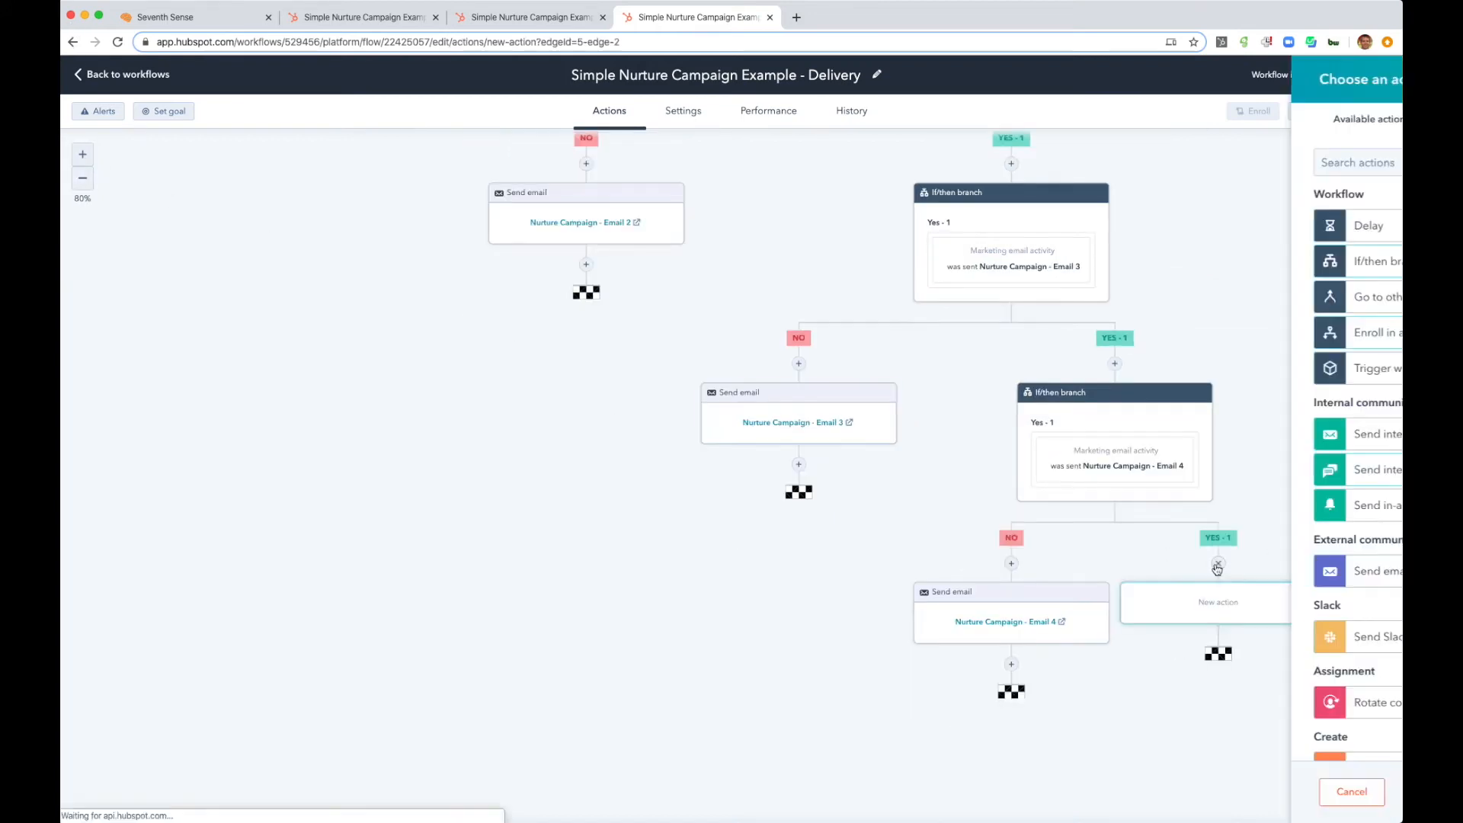
click(1211, 261)
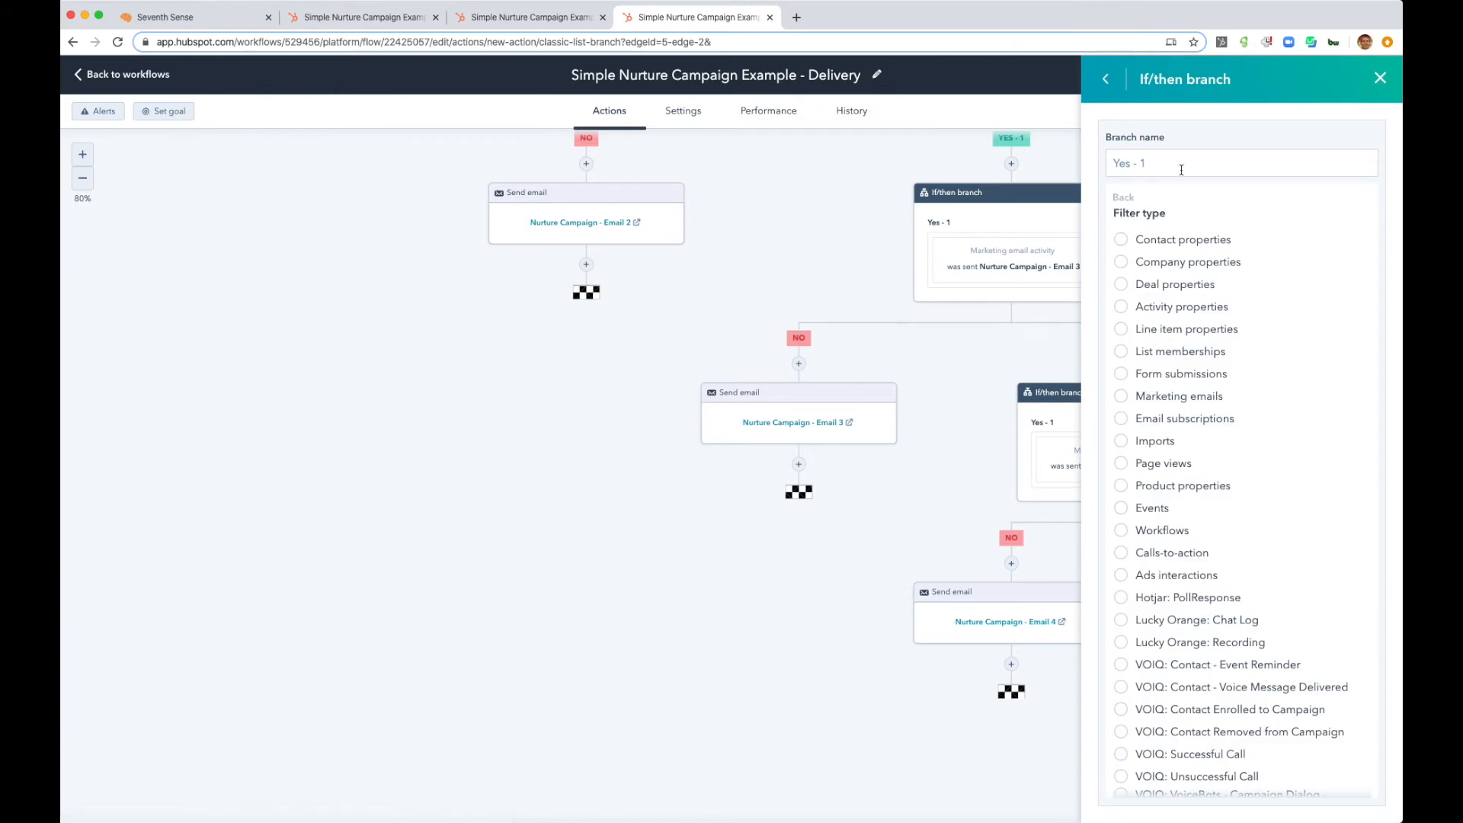
click(1123, 398)
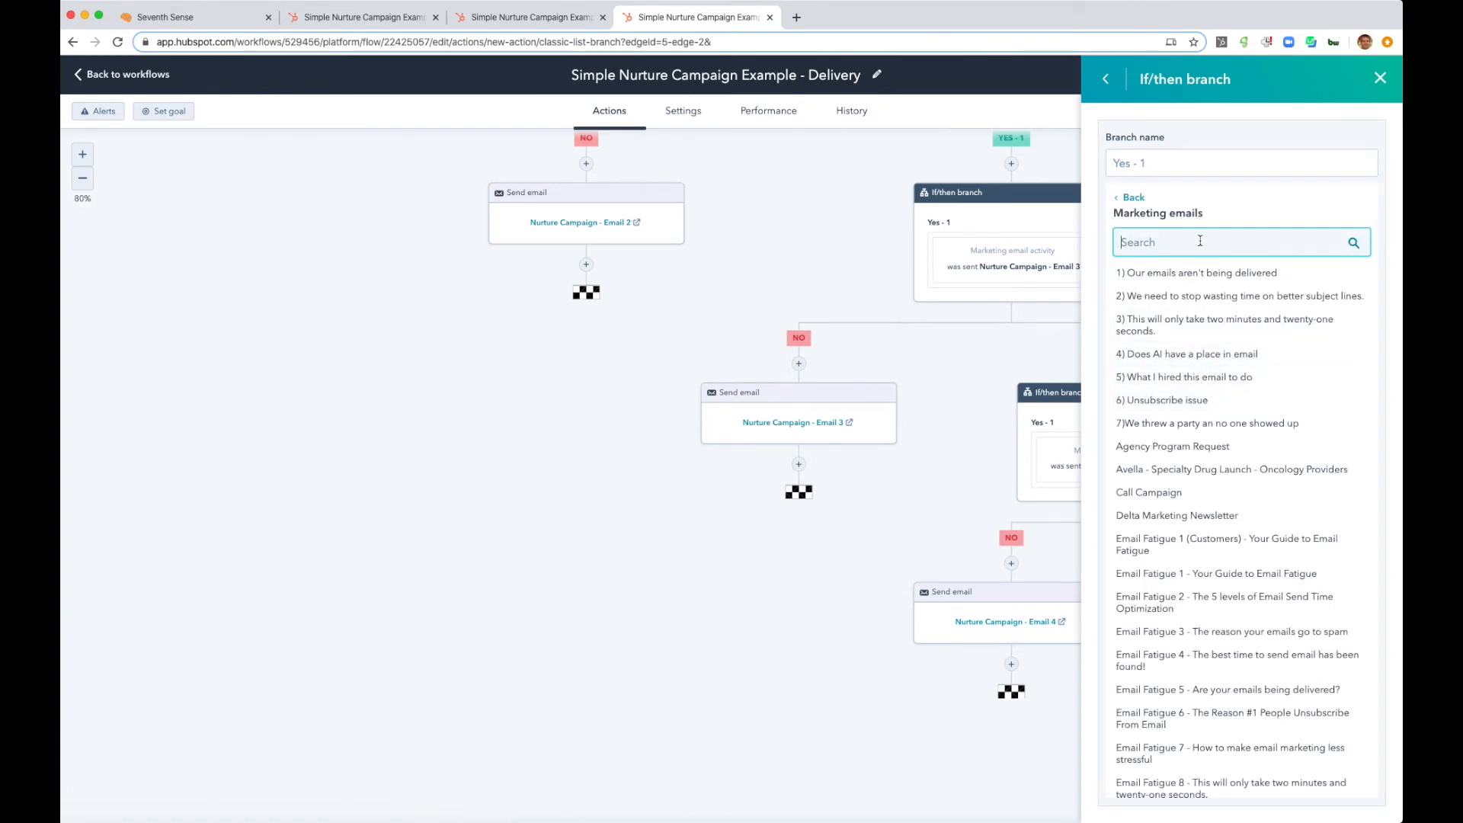
text(nurture)
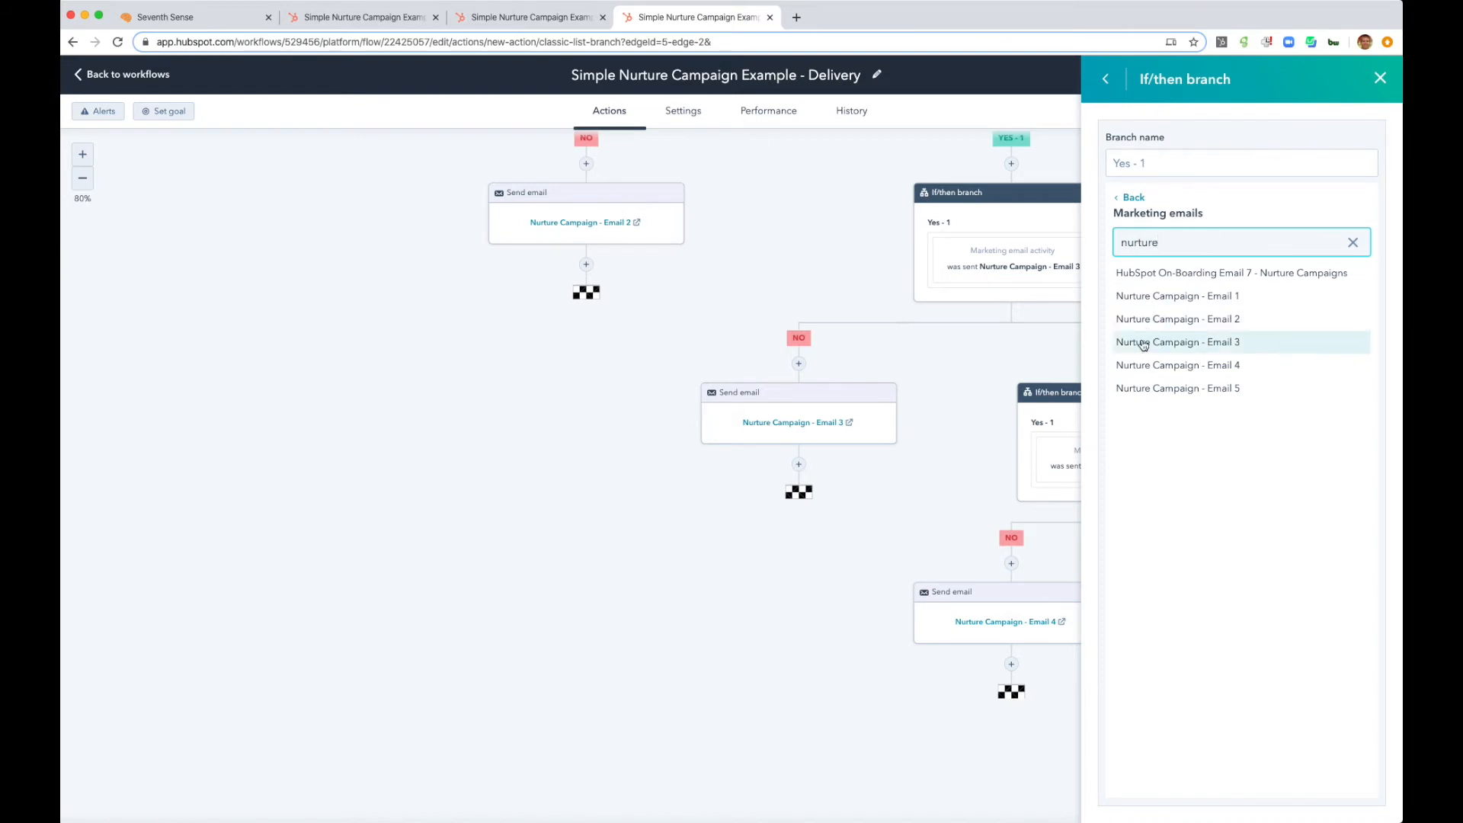
click(1145, 389)
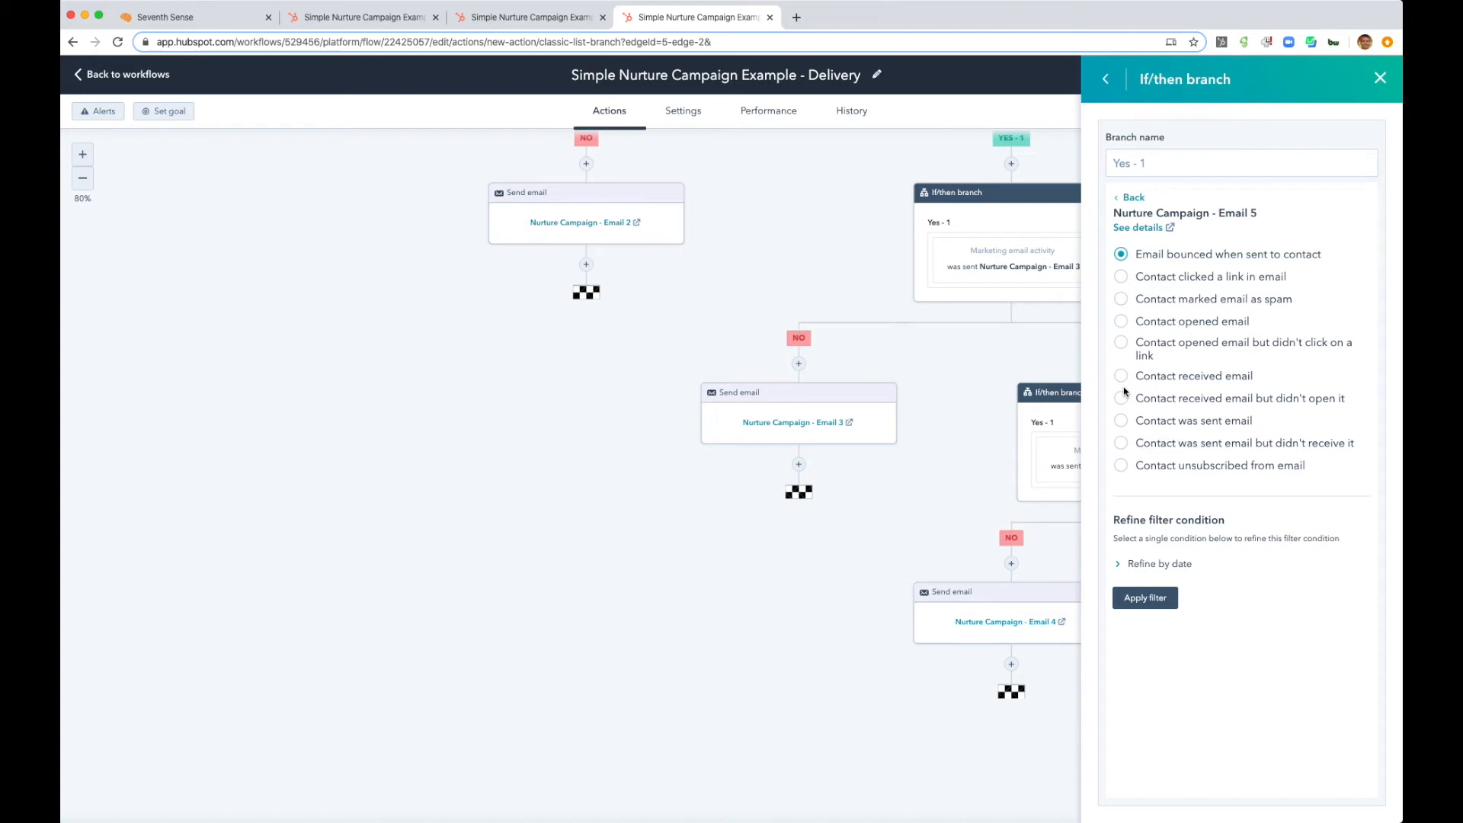
click(1121, 421)
click(1135, 598)
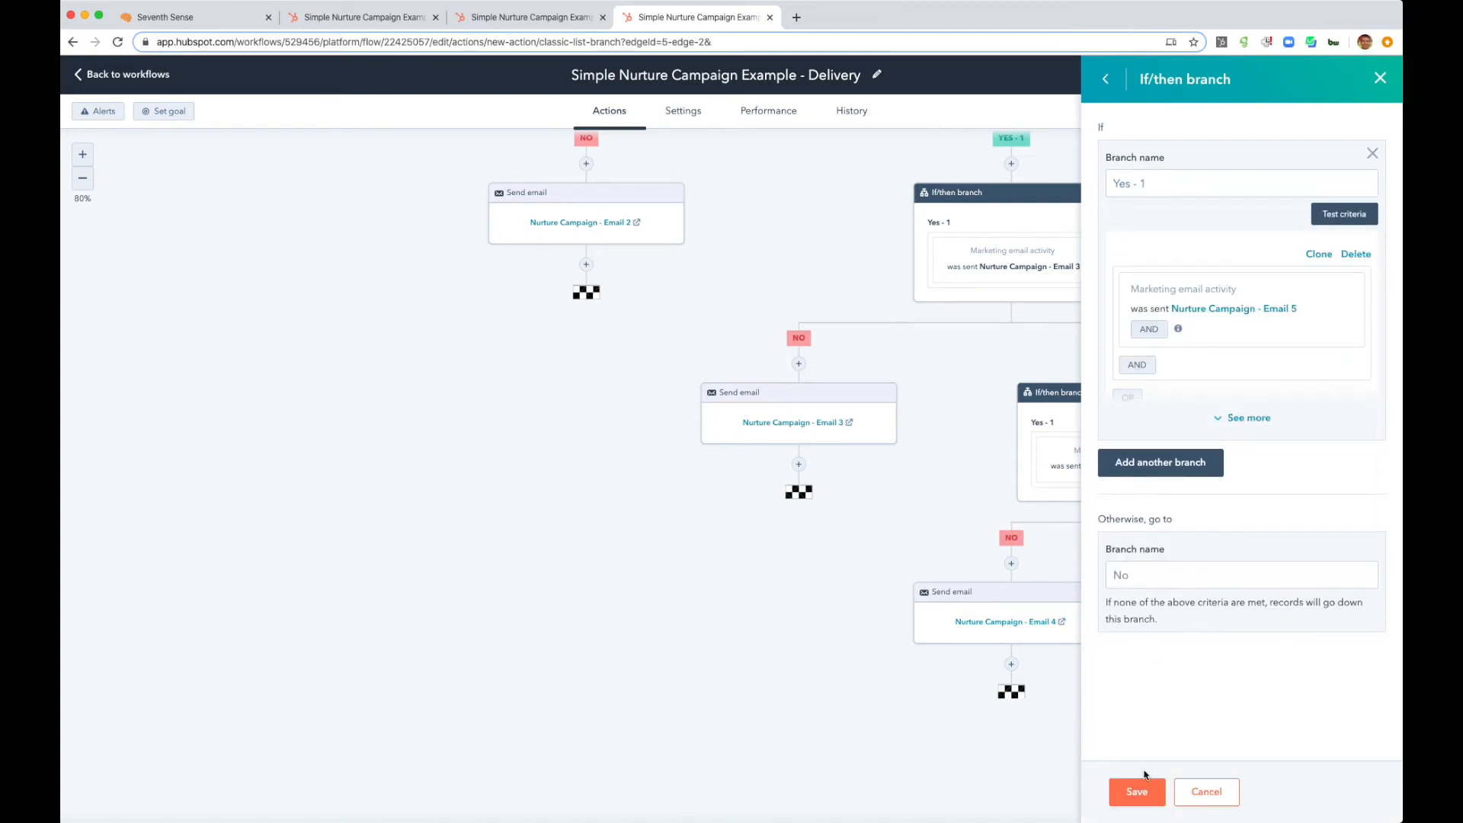
click(1137, 793)
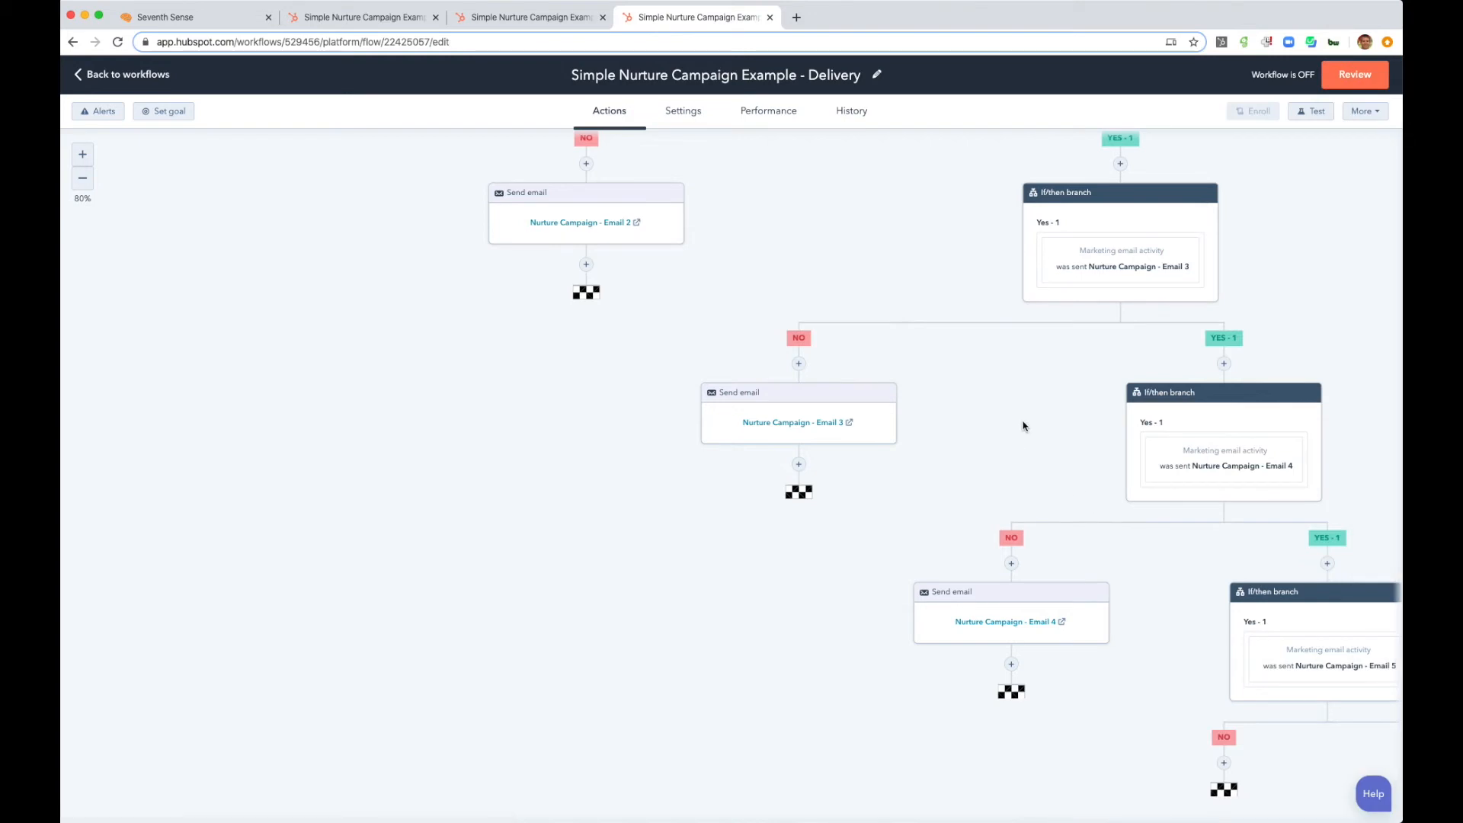
- Add a Send email action for Nurture Campaign - Email 5 on the No branch of the Email 5 condition
scroll(1005, 438, right, 5)
scroll(1005, 438, down, 1)
scroll(976, 461, down, 3)
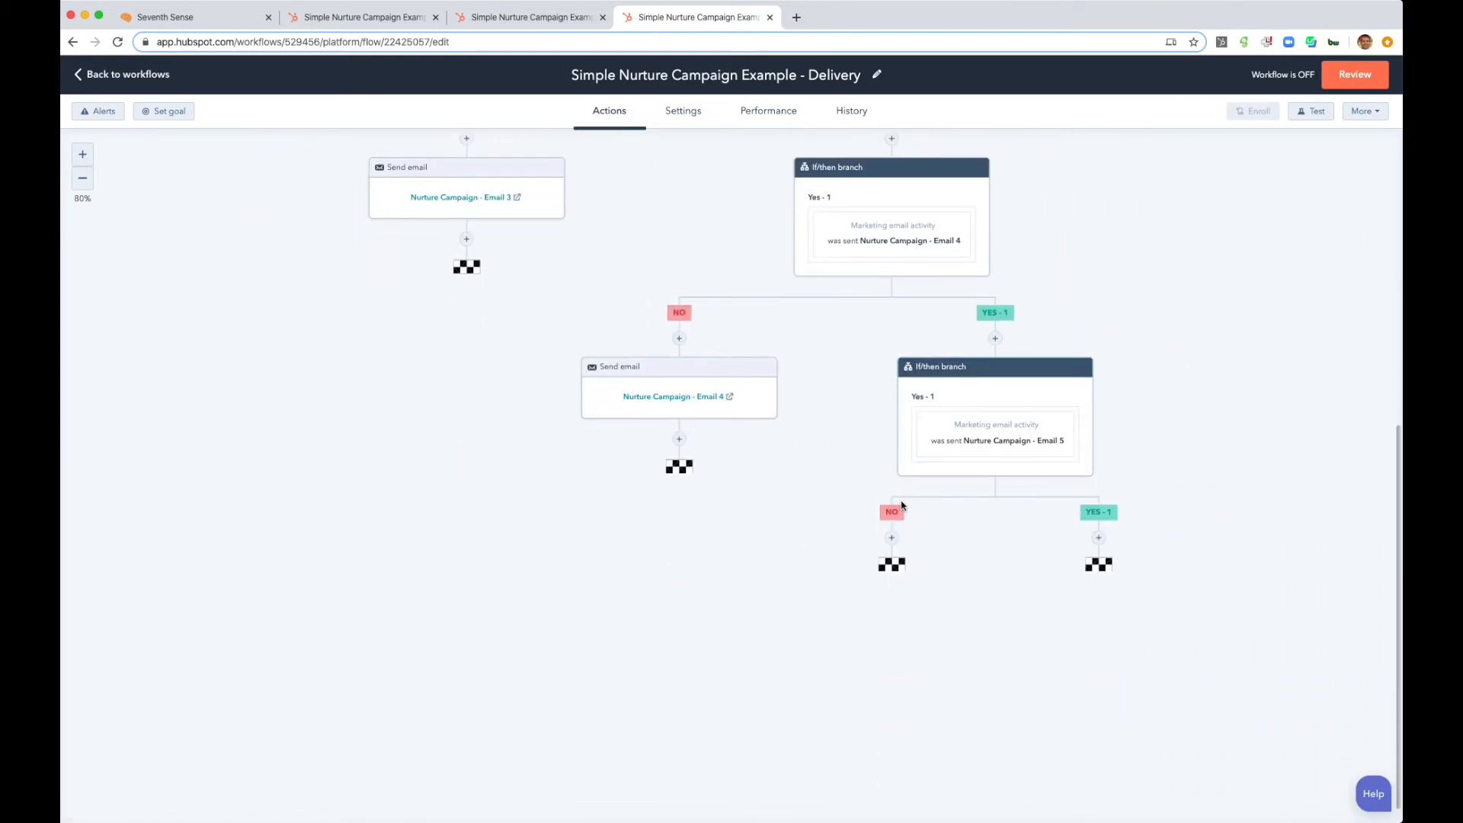
click(891, 537)
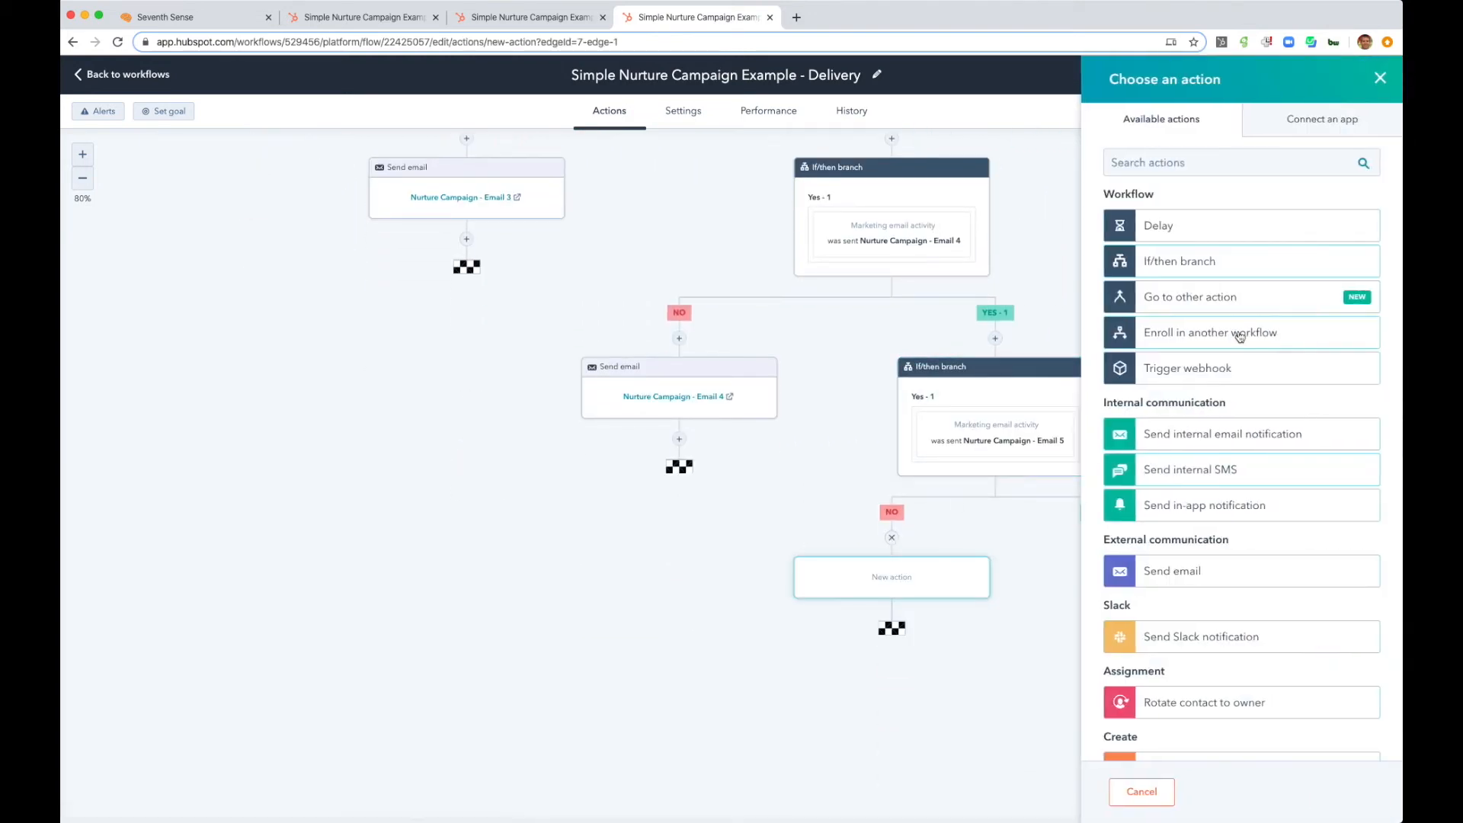
click(1233, 571)
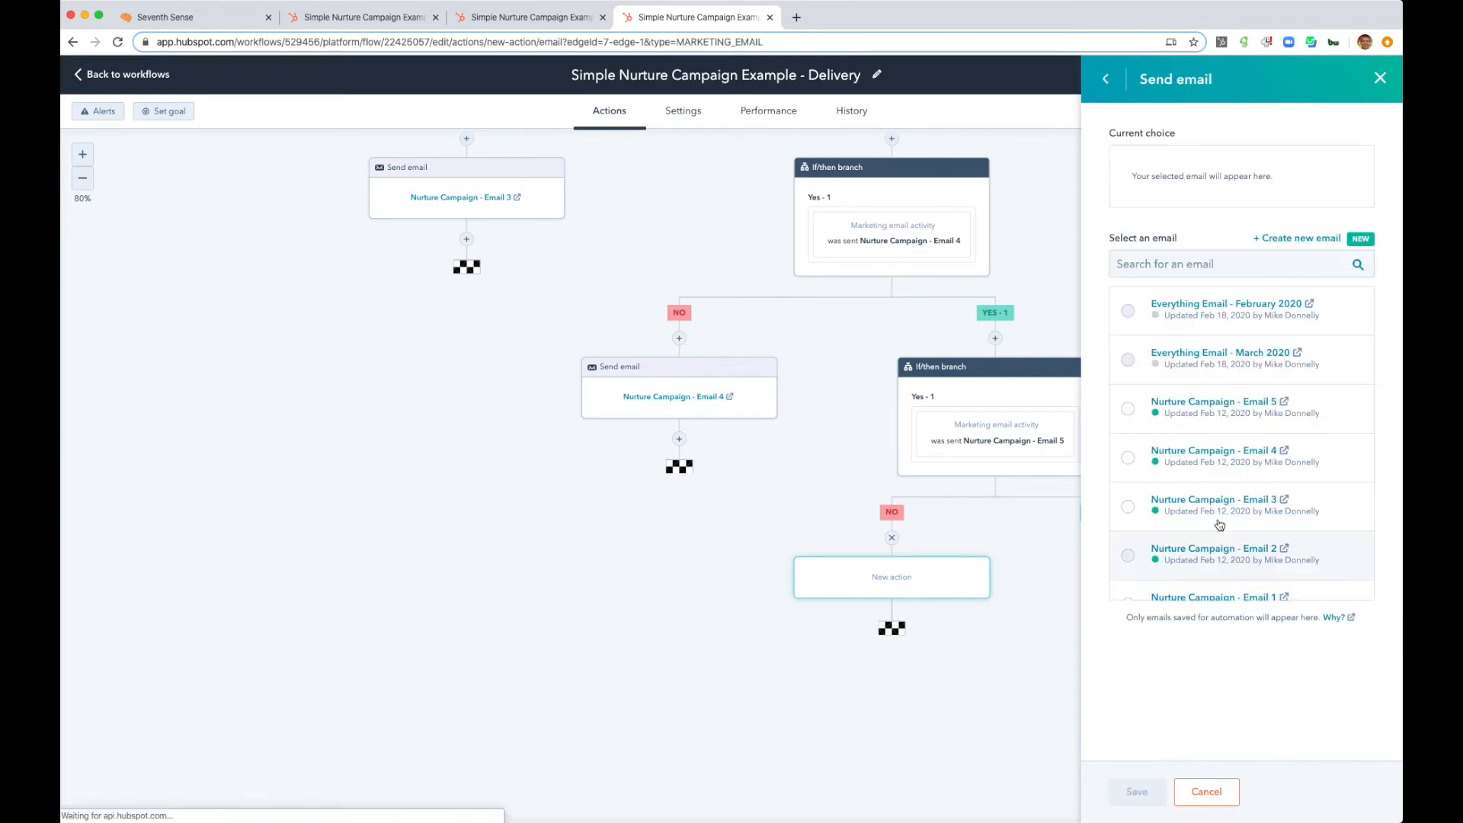
click(1127, 409)
click(1135, 791)
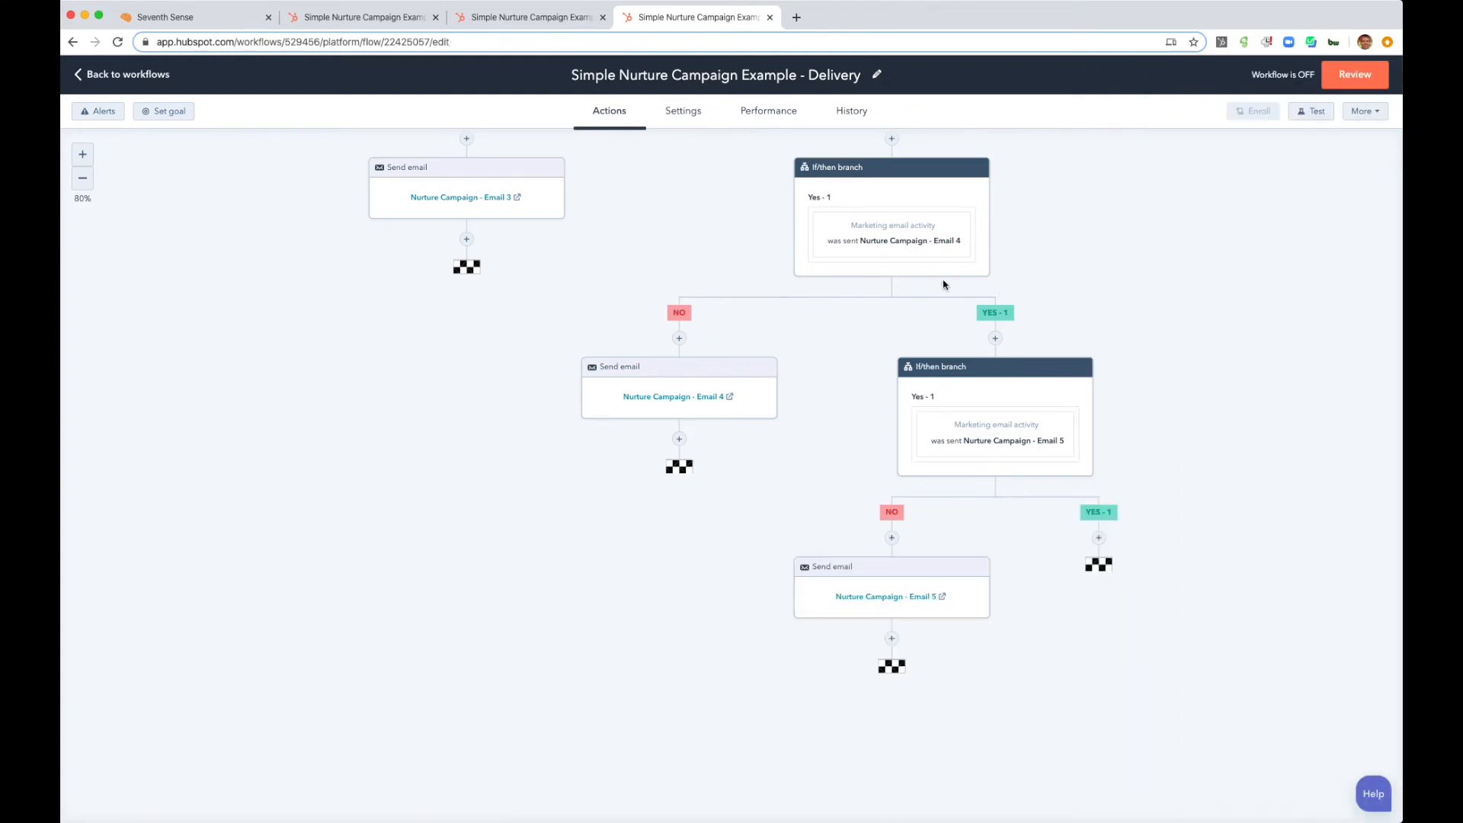
- Review the whole Delivery workflow and turn it on
click(83, 178)
click(83, 178)
click(83, 177)
scroll(616, 224, up, 4)
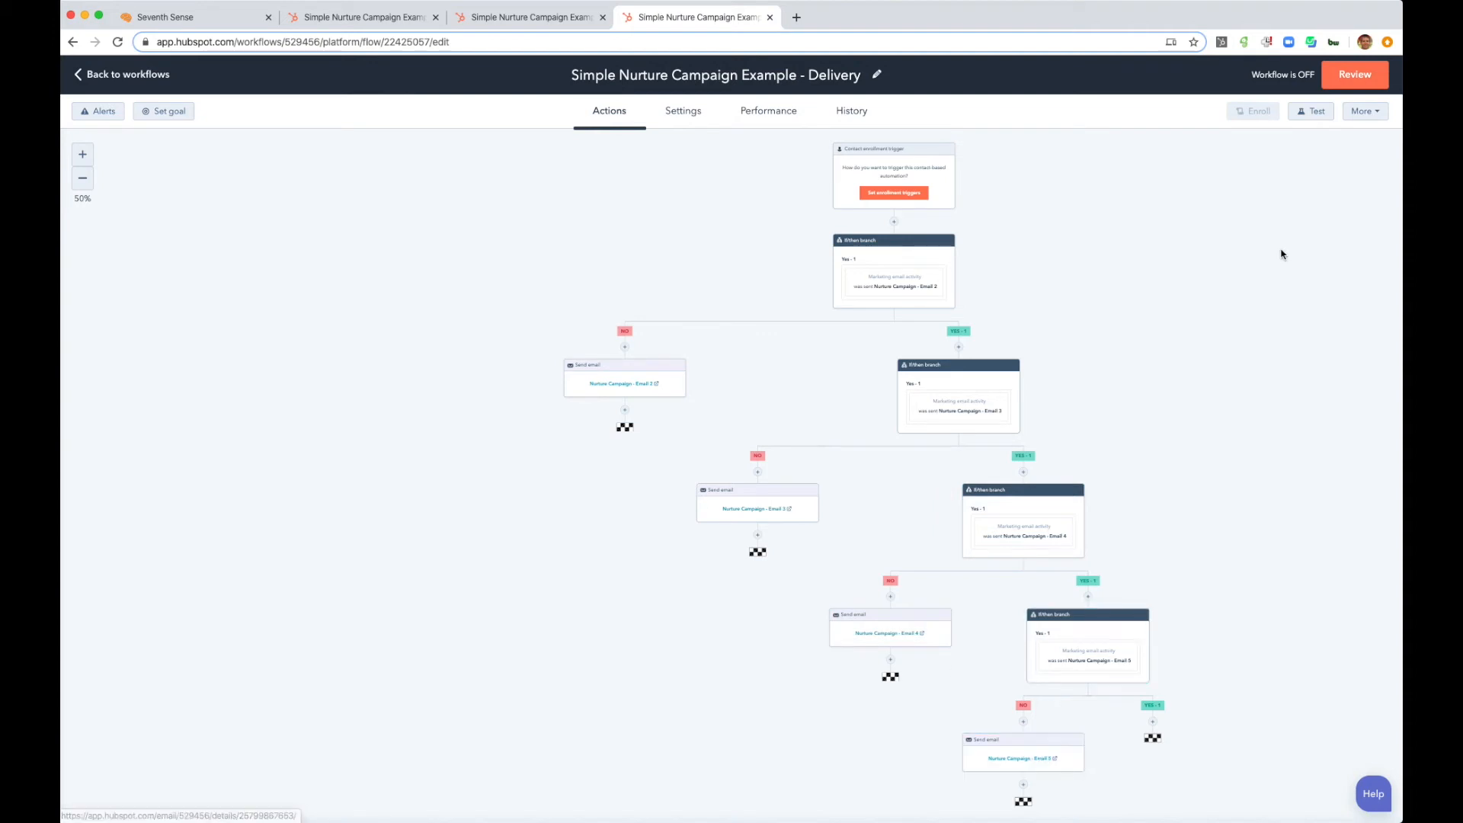
click(1359, 86)
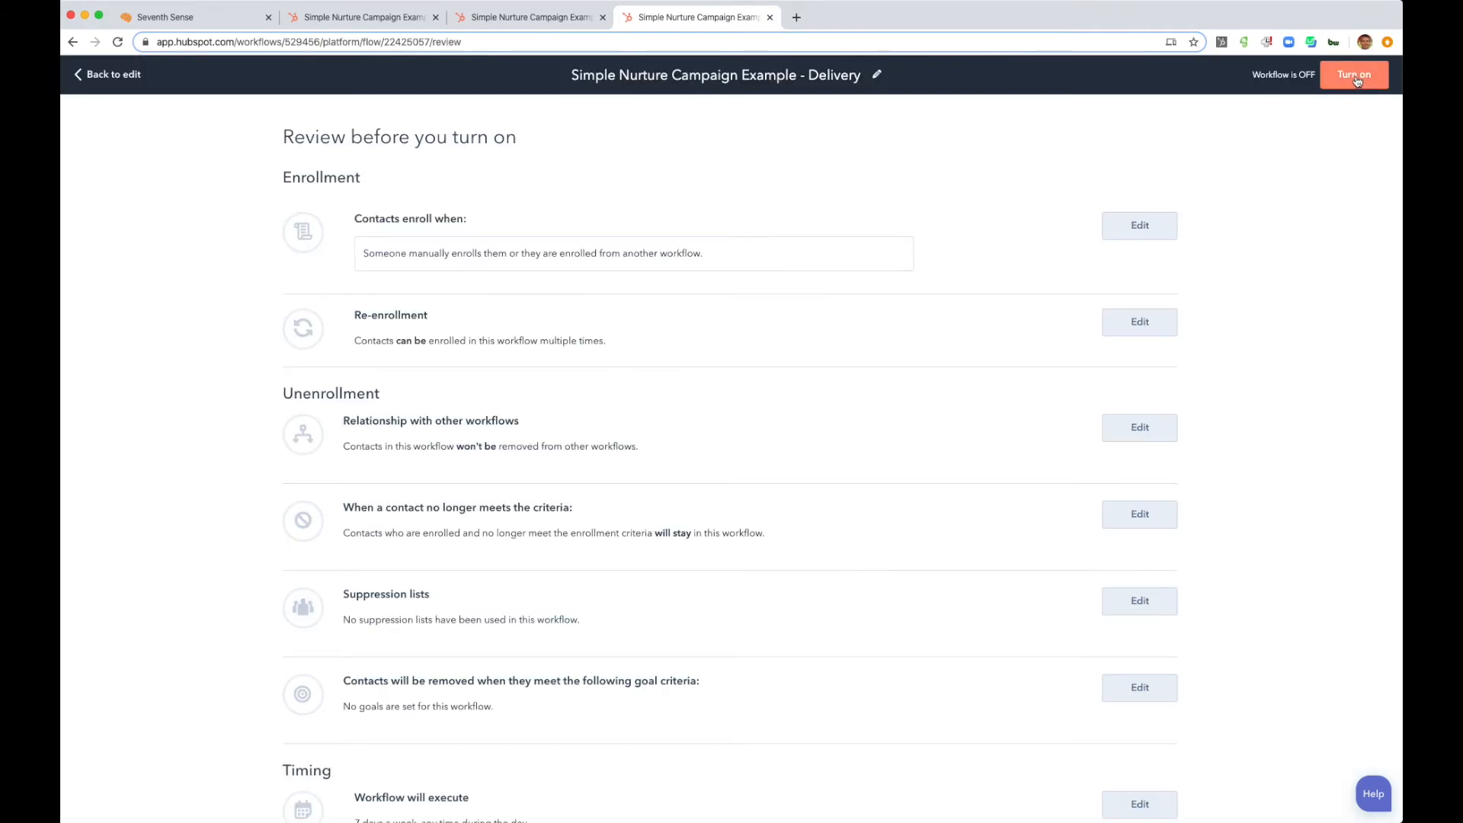
click(1355, 76)
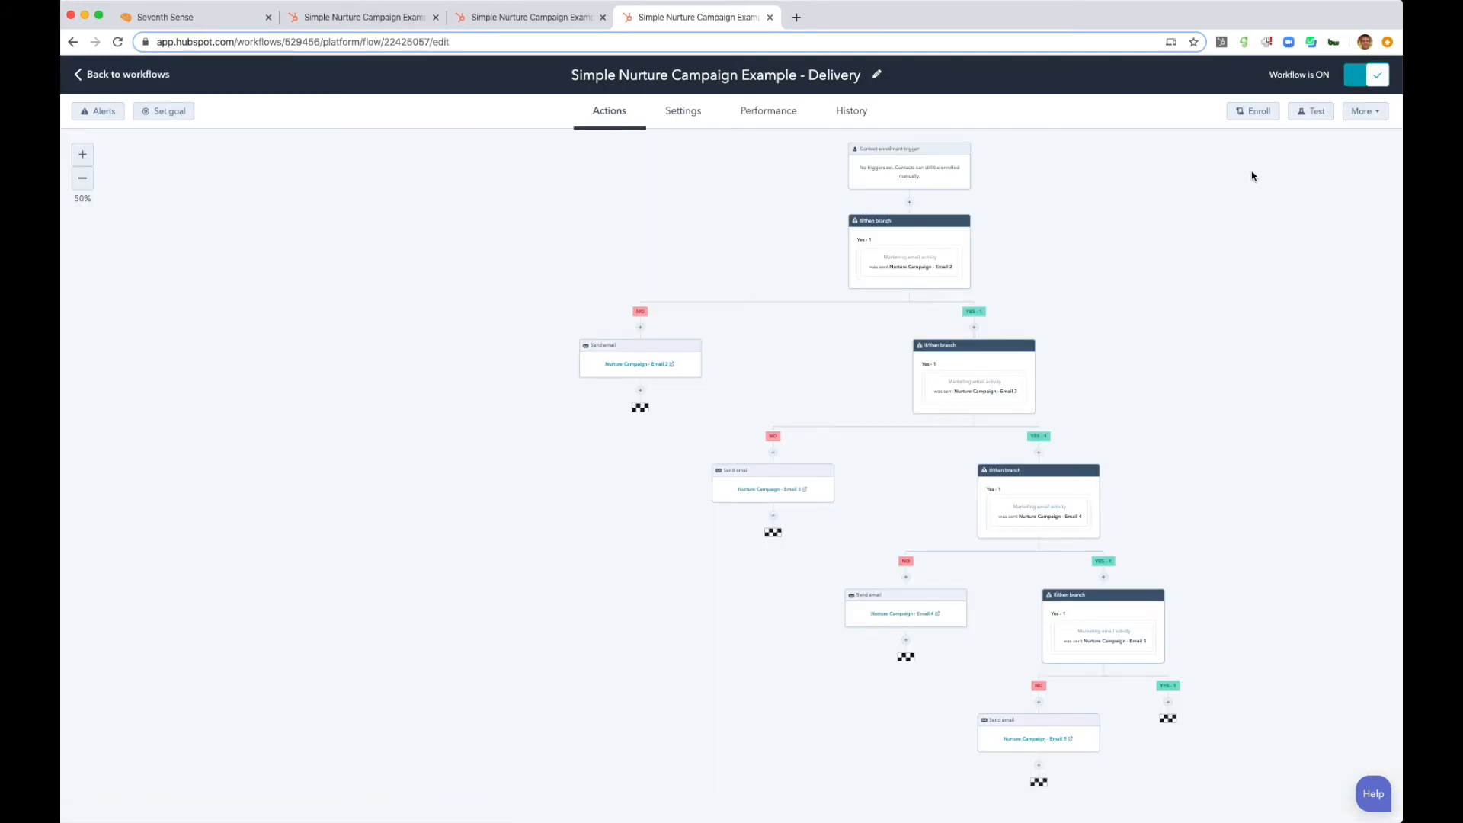
- Switch to Seventh Sense and start creating a new webhook
click(570, 18)
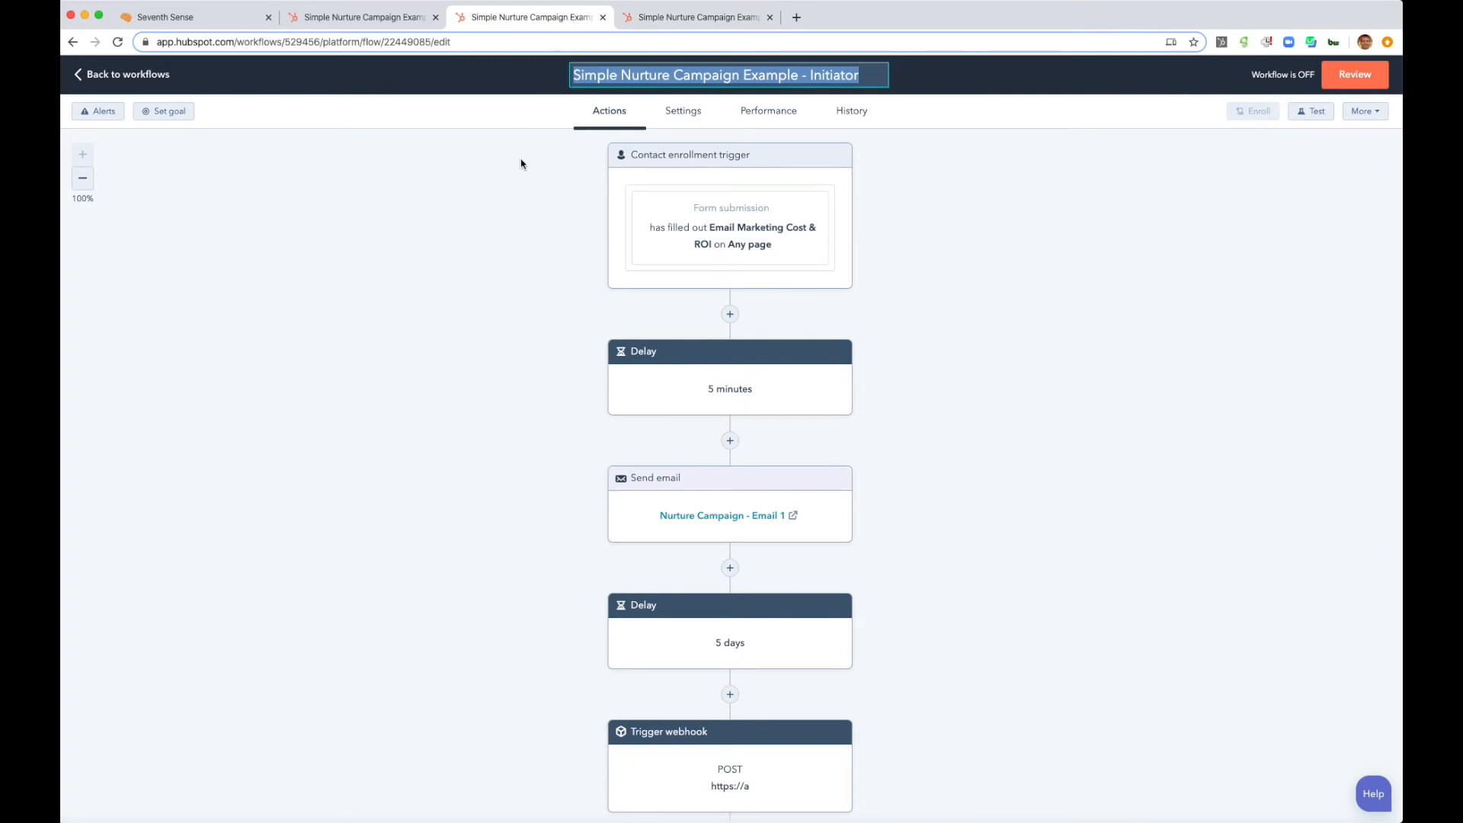
click(510, 232)
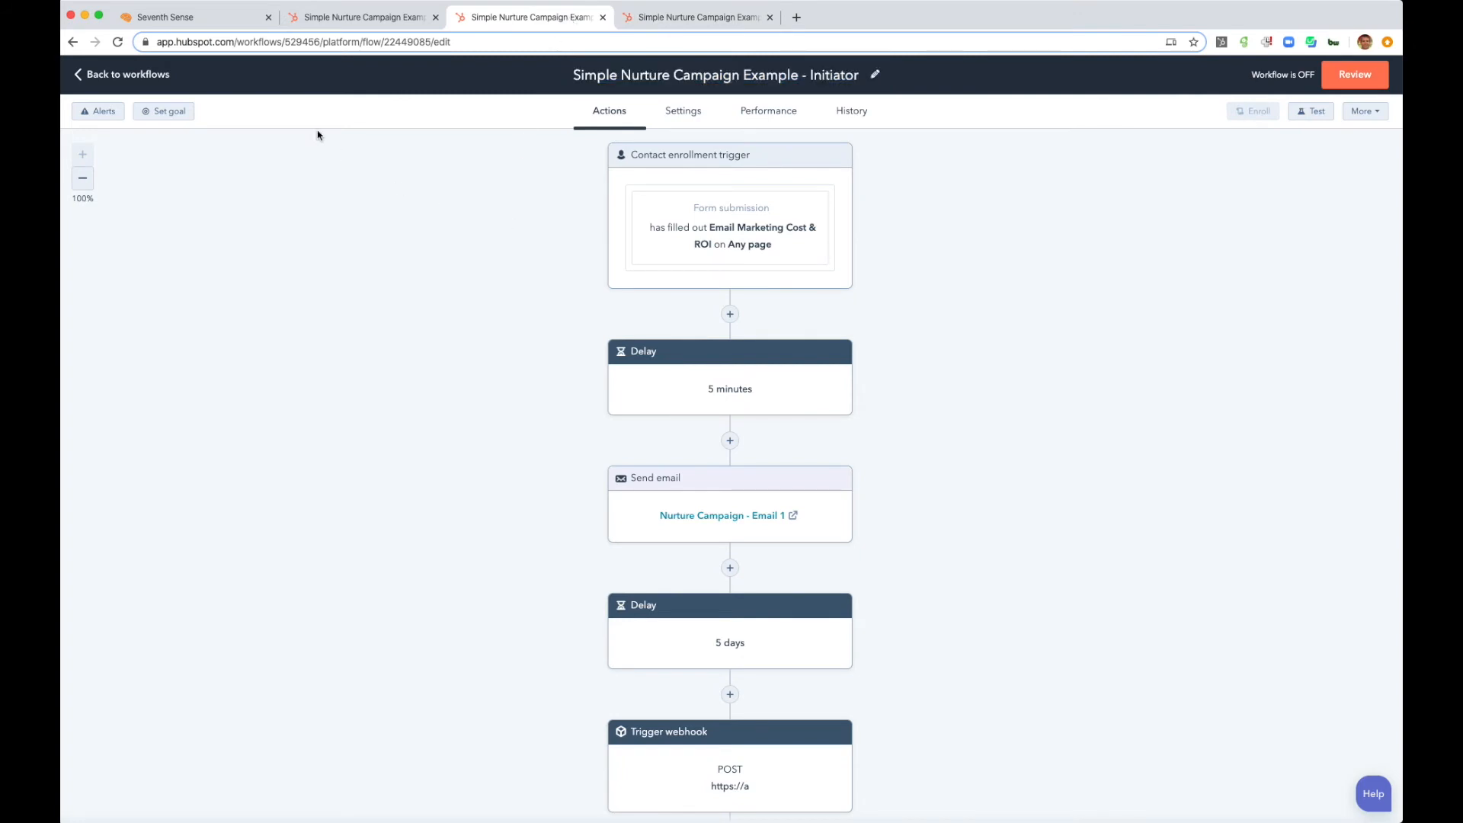
drag(200, 16, 349, 23)
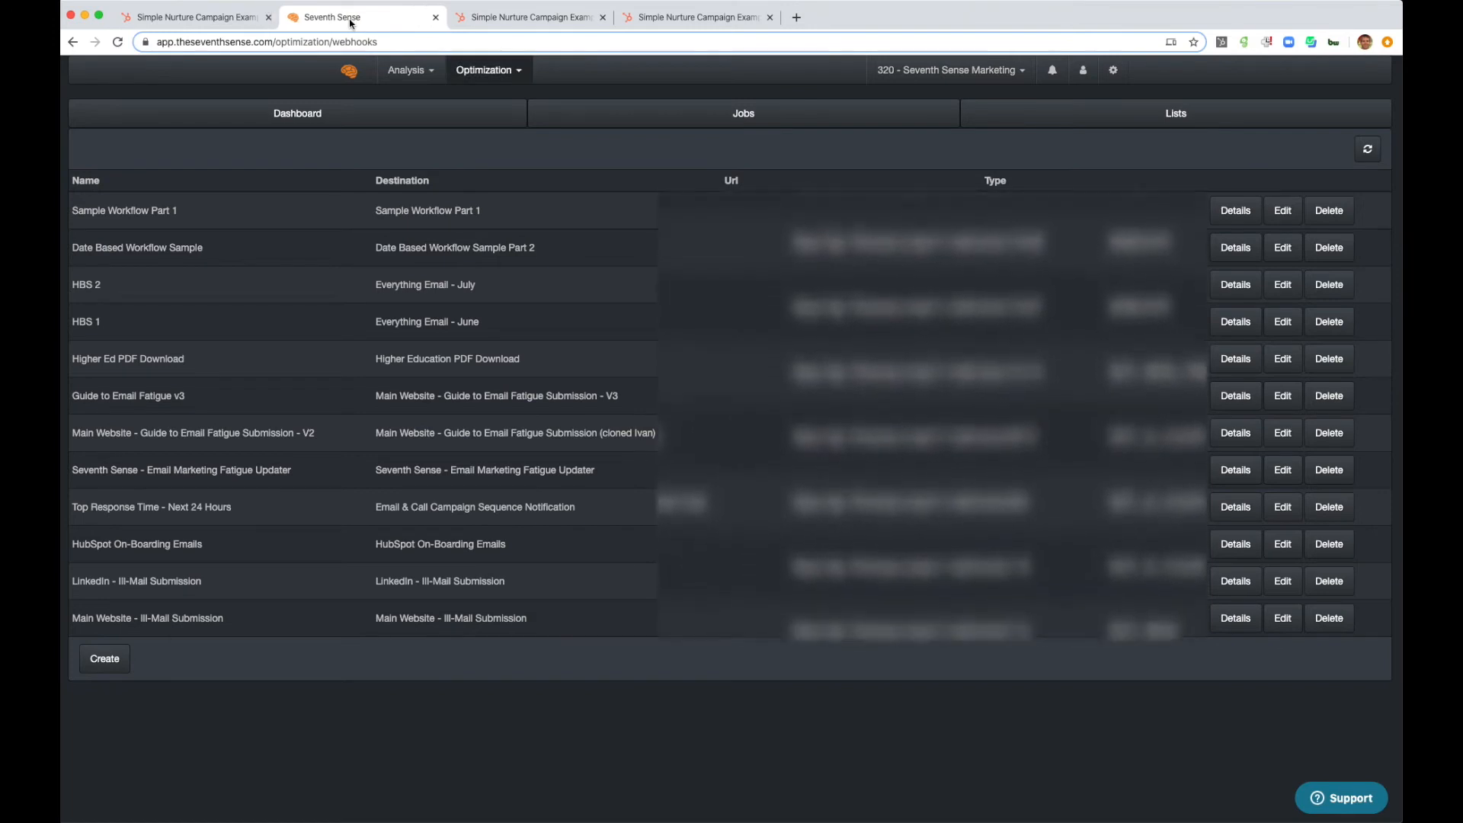
click(105, 658)
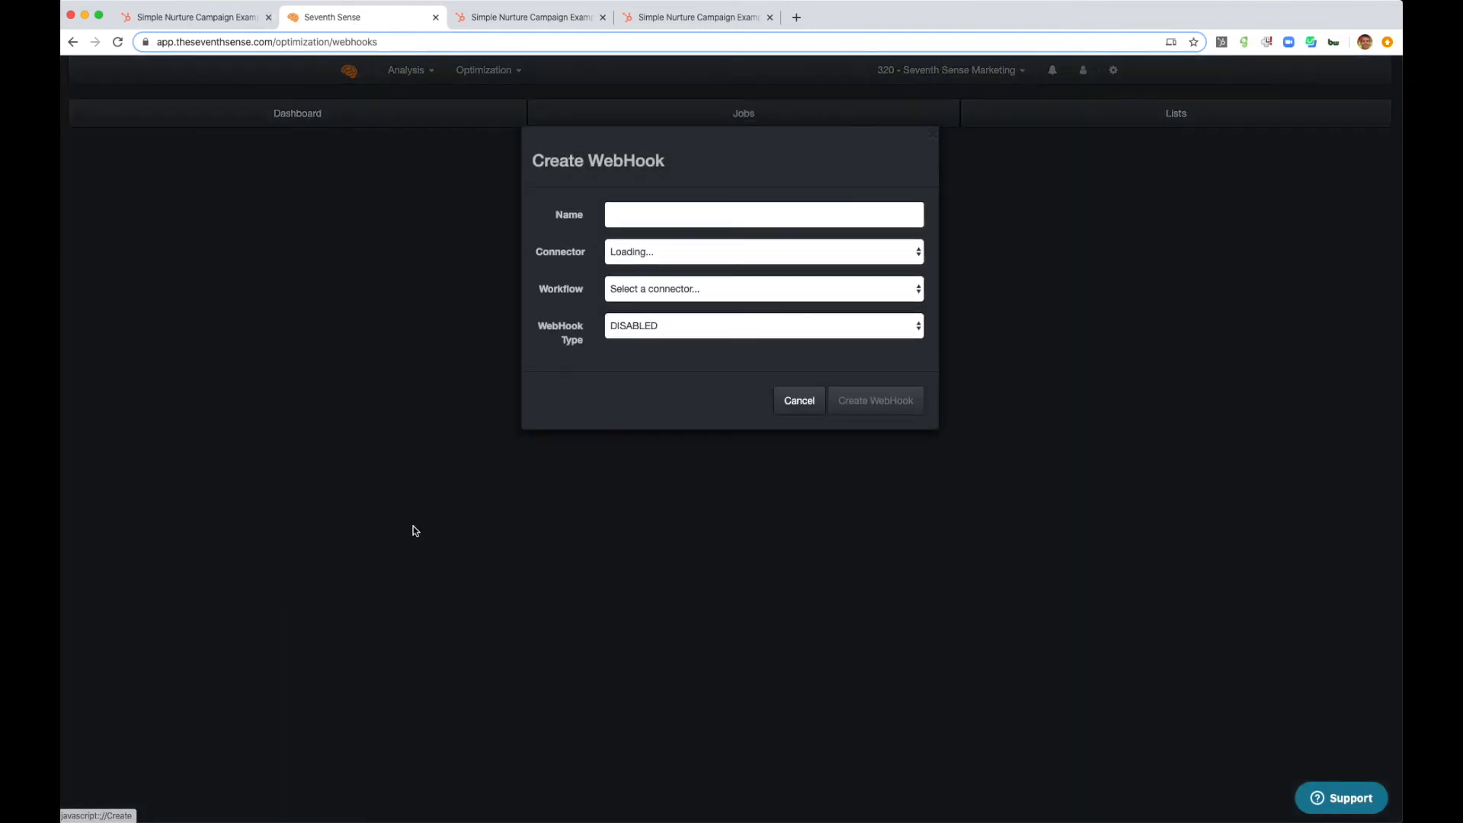
- Name the webhook Simple Nurture Campaign Example - Delivery, reusing the Initiator workflow's name copied from HubSpot
click(524, 25)
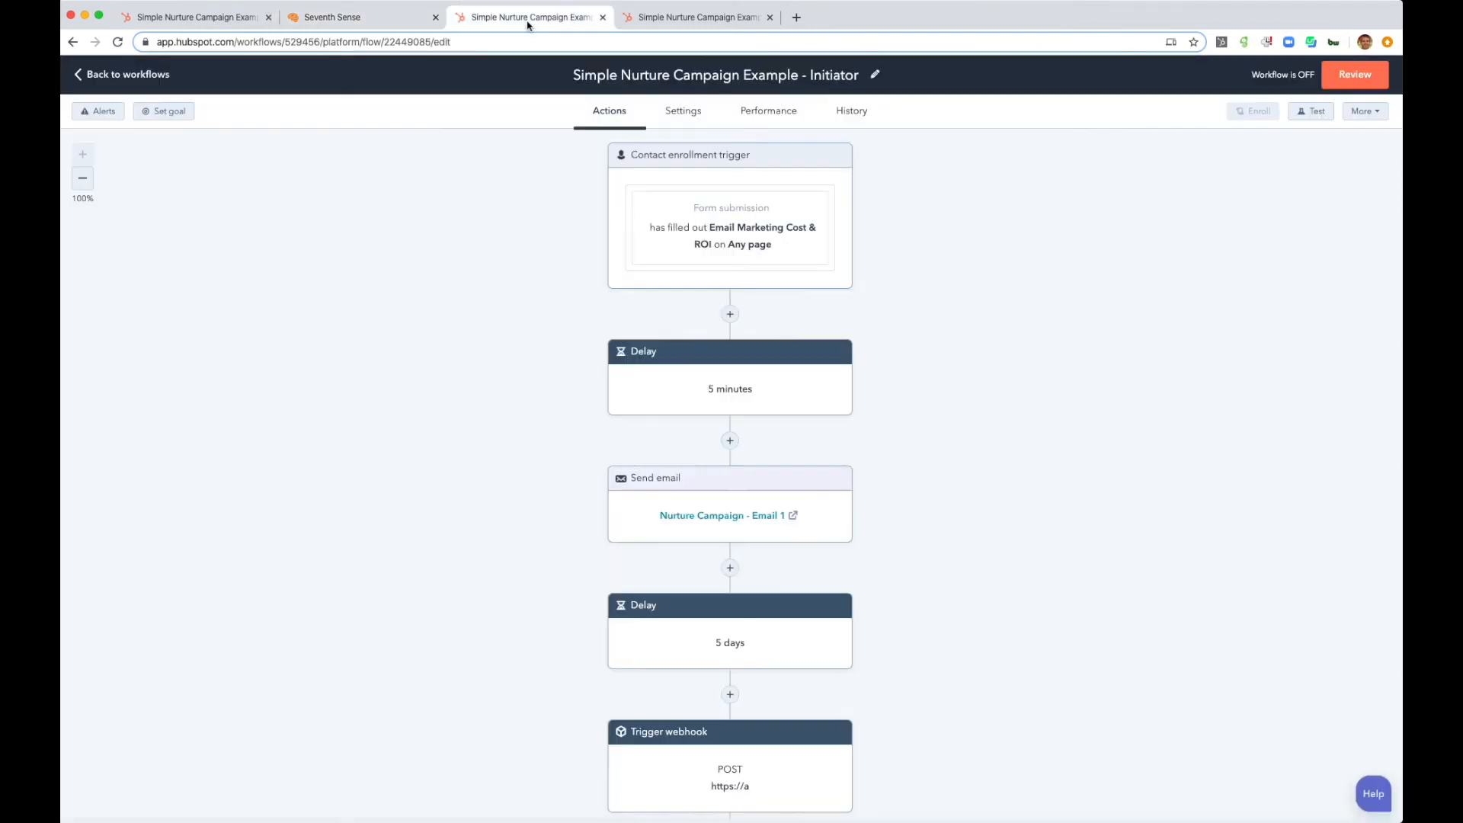
click(578, 70)
drag(578, 70, 865, 75)
key(super+c)
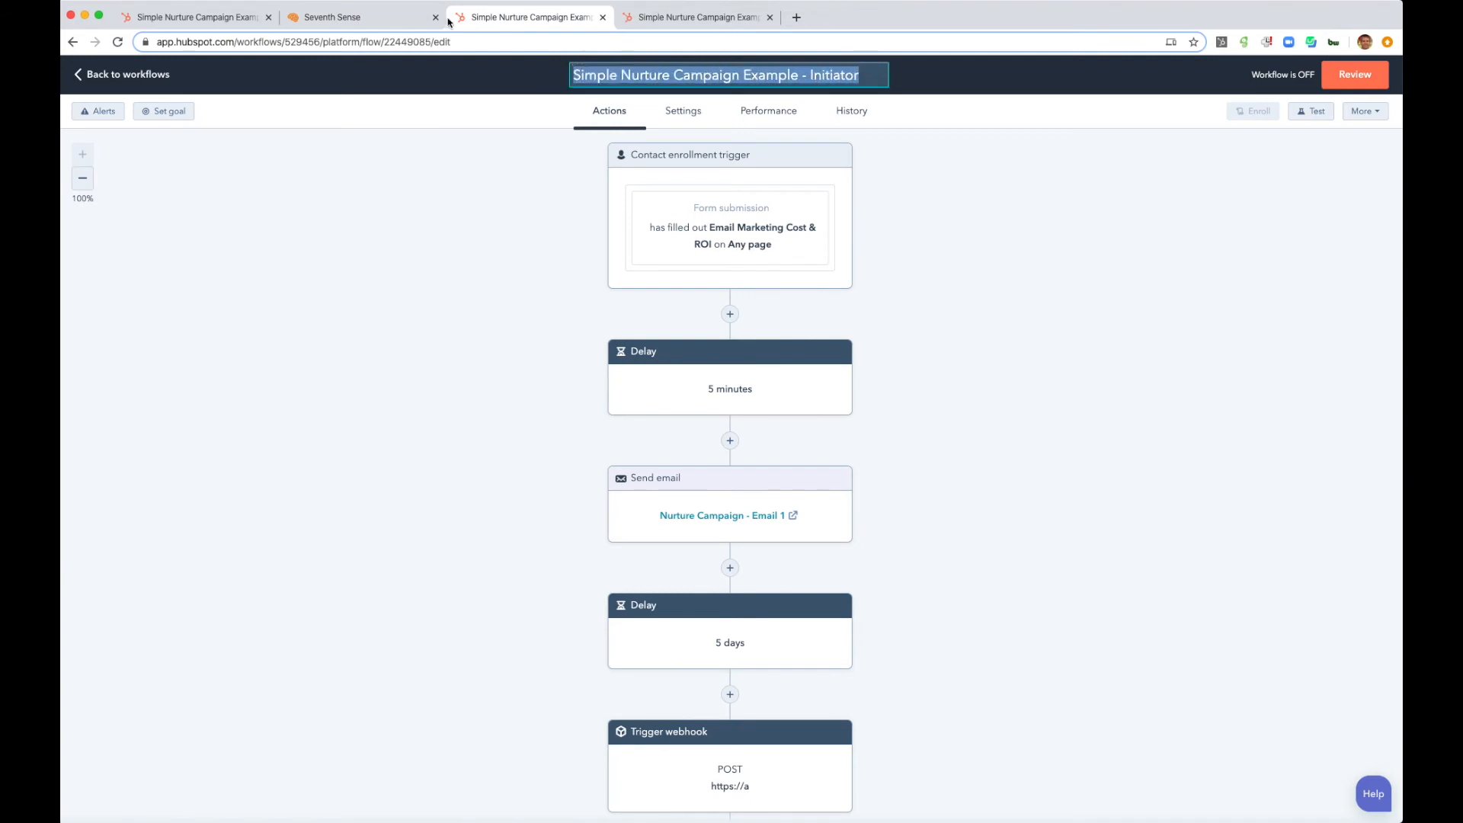
click(342, 17)
click(774, 215)
key(super+v)
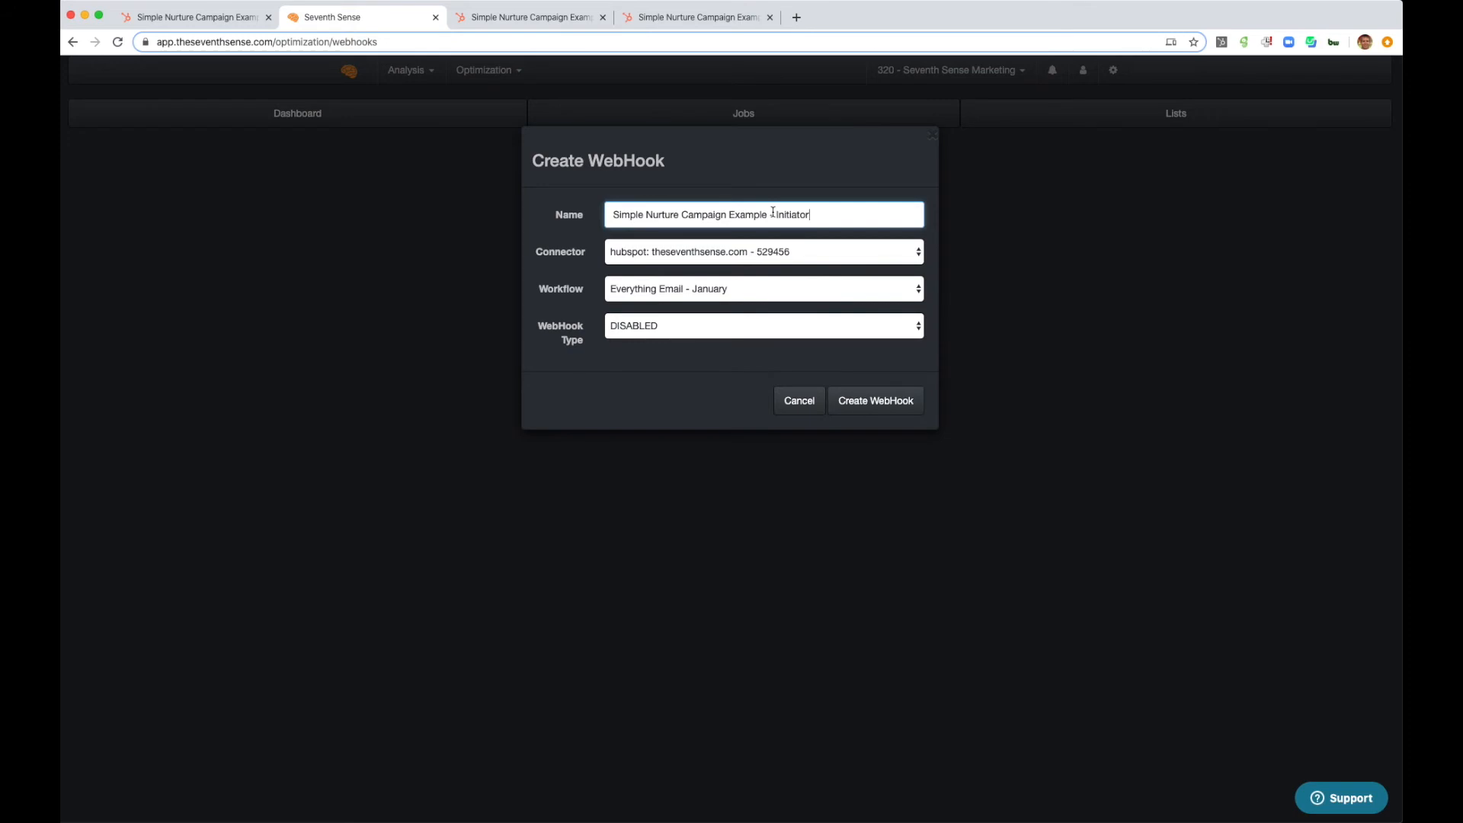
key(BackSpace)
key(BackSpace)
key(BackSpace)
key(BackSpace)
key(BackSpace)
key(BackSpace)
text(Delivery)
- Choose the Simple Nurture Campaign Example - Delivery workflow, set the webhook type to NEXT_24_HOURS, and create the webhook
click(777, 287)
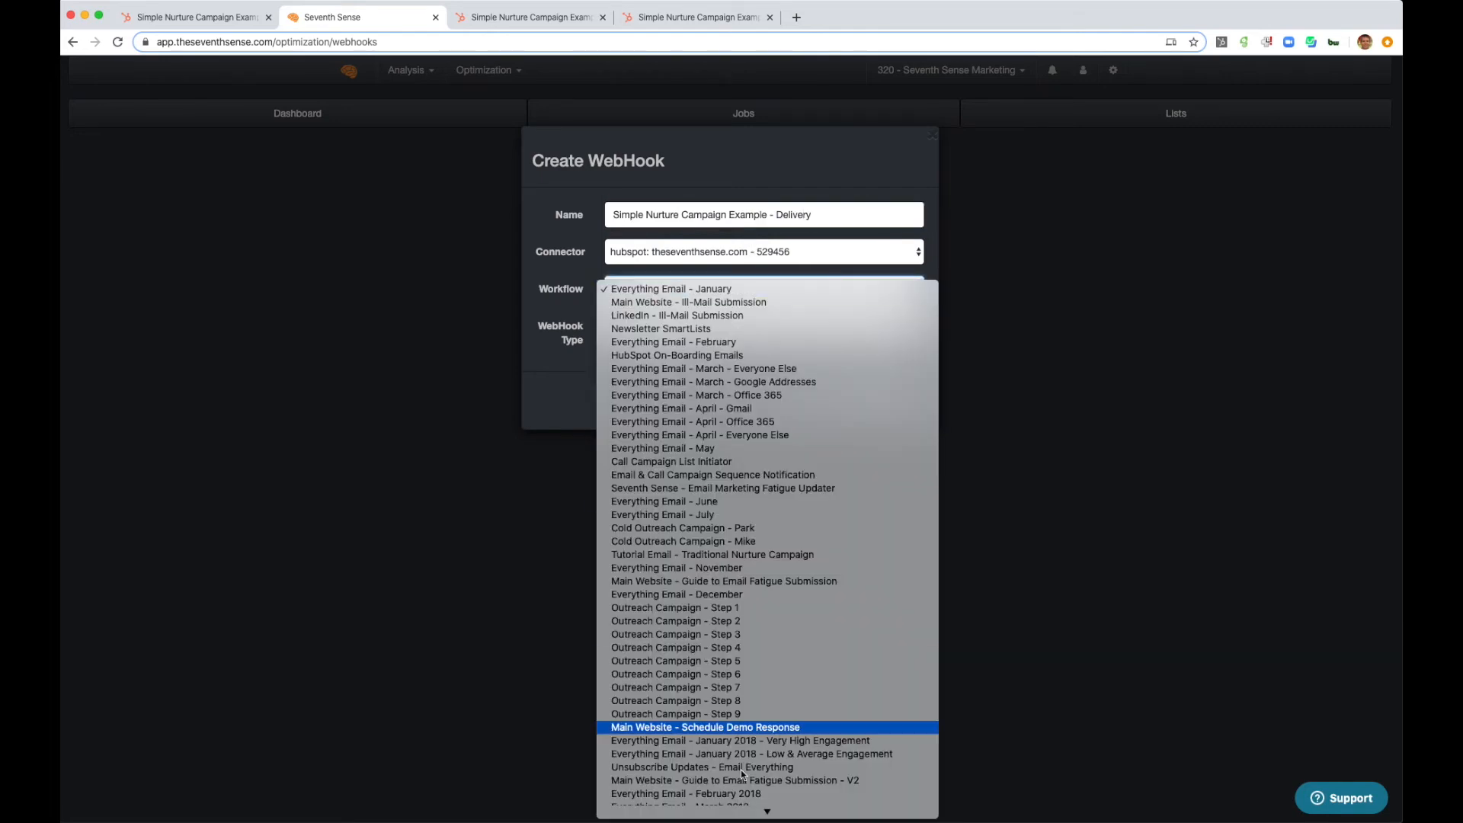
scroll(721, 768, down, 1)
scroll(721, 768, down, 15)
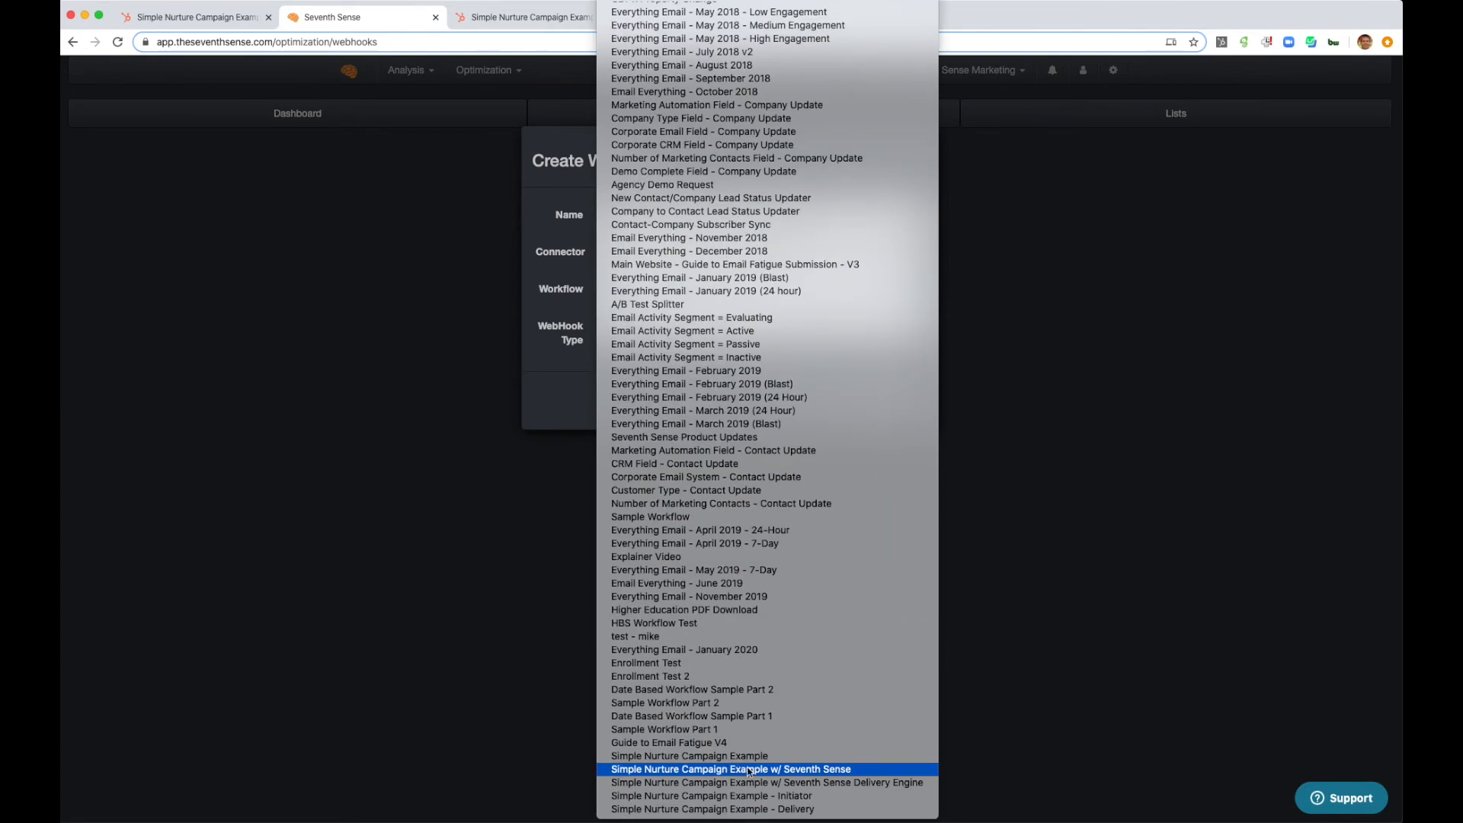
click(774, 809)
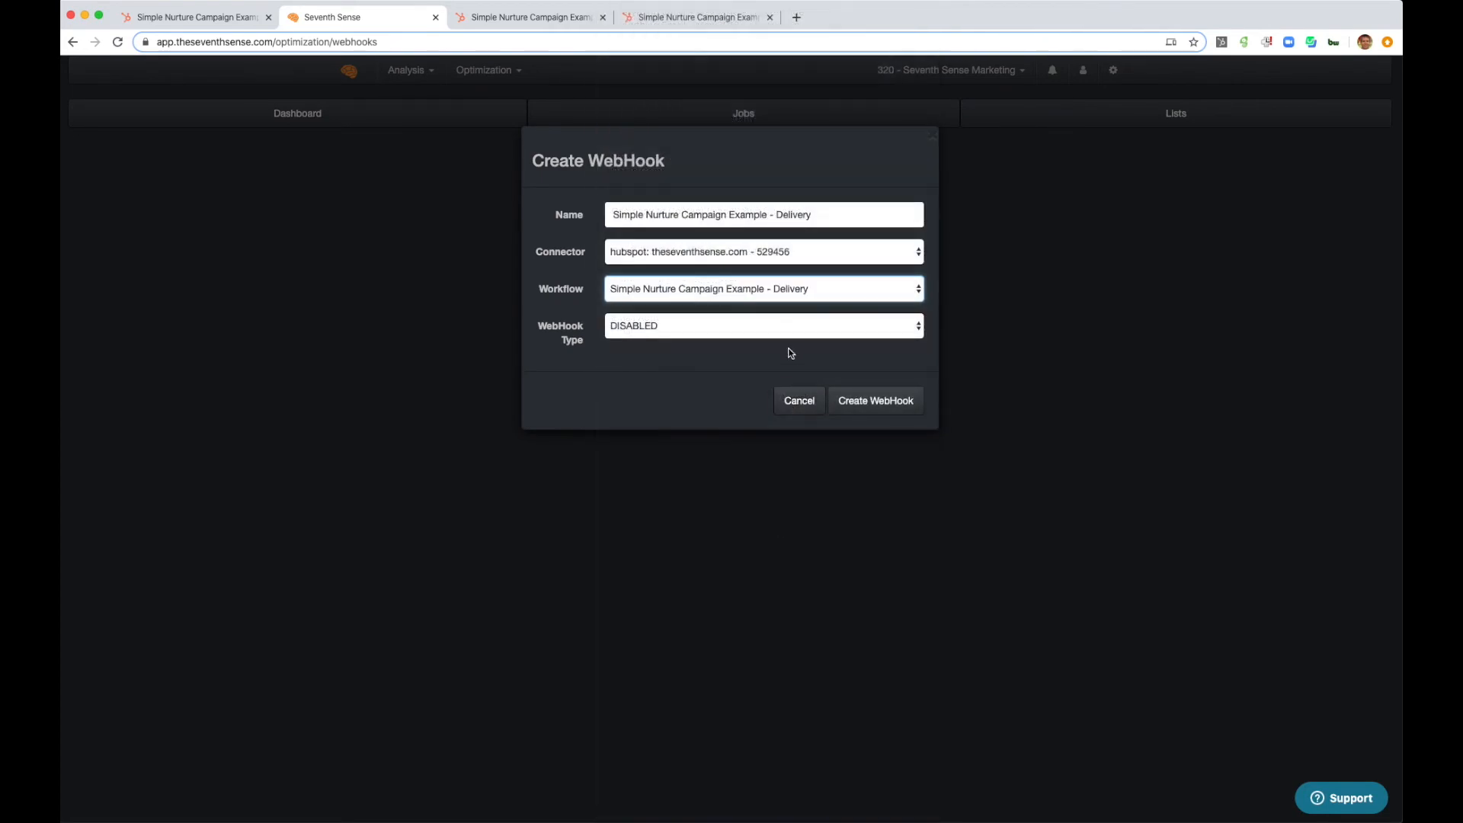
click(820, 327)
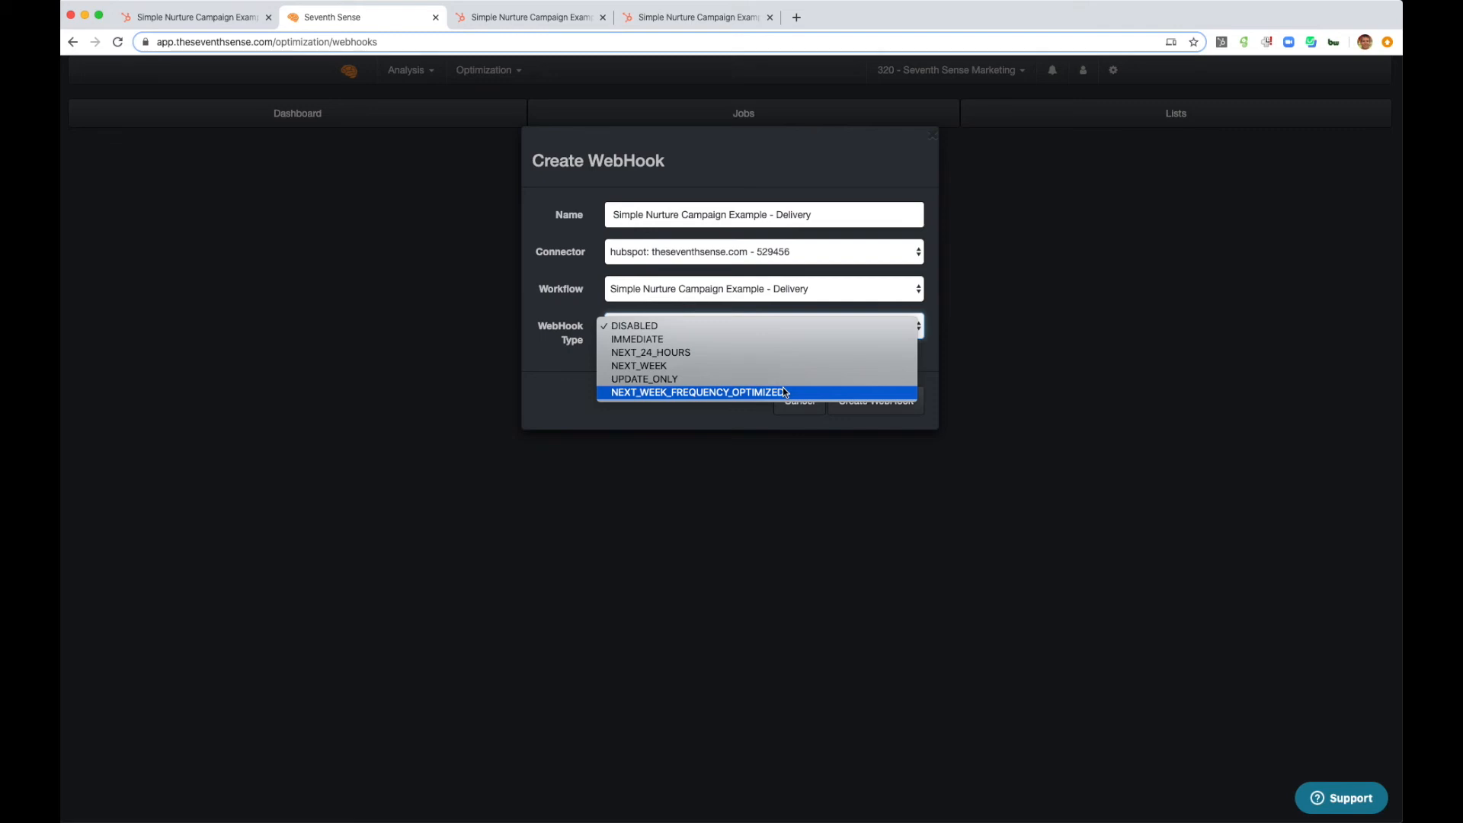
click(747, 353)
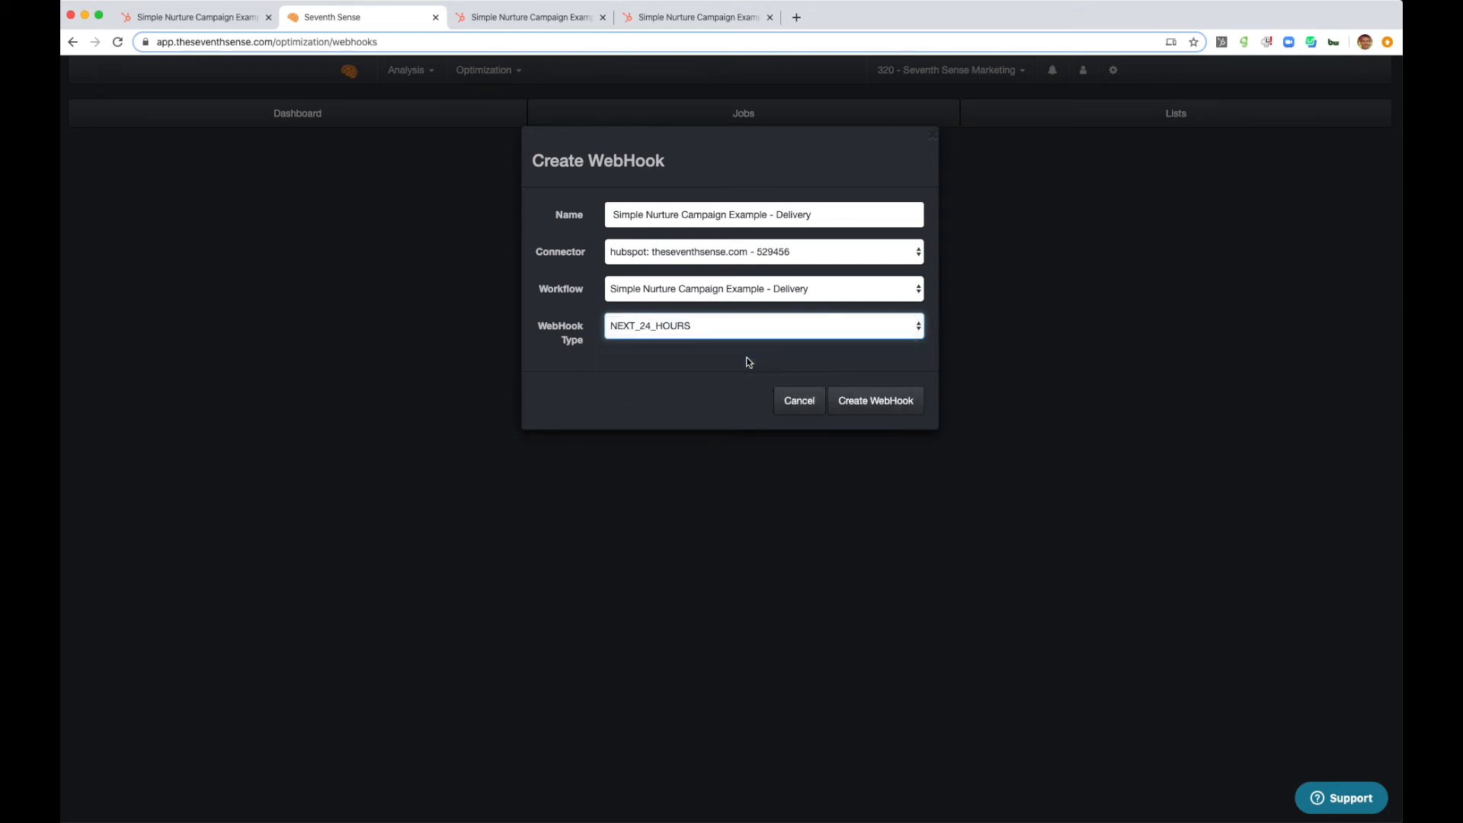
click(867, 398)
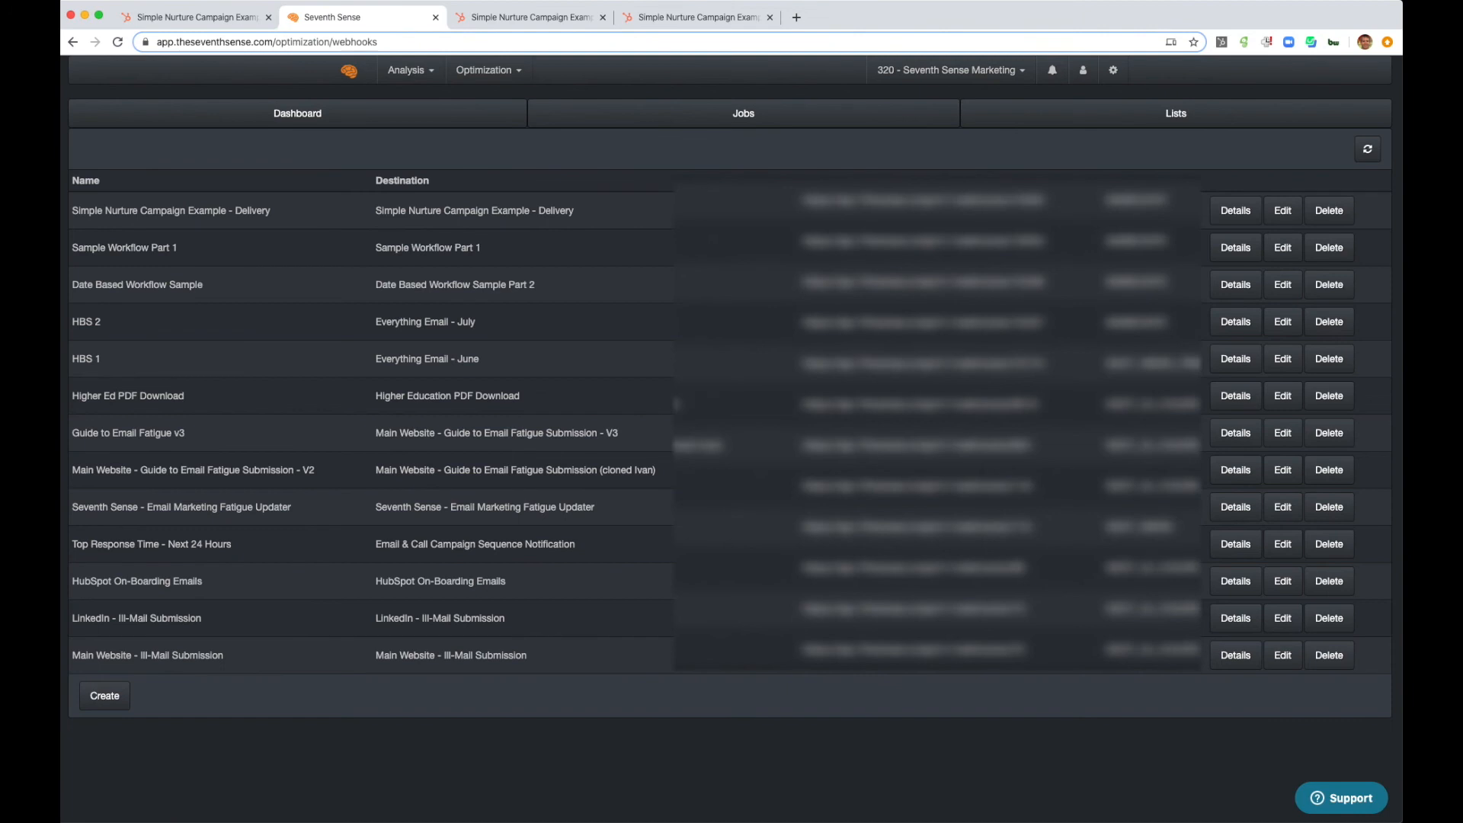
- Open the details of the Simple Nurture Campaign Example - Delivery webhook and switch back to the Initiator workflow in HubSpot
click(1224, 216)
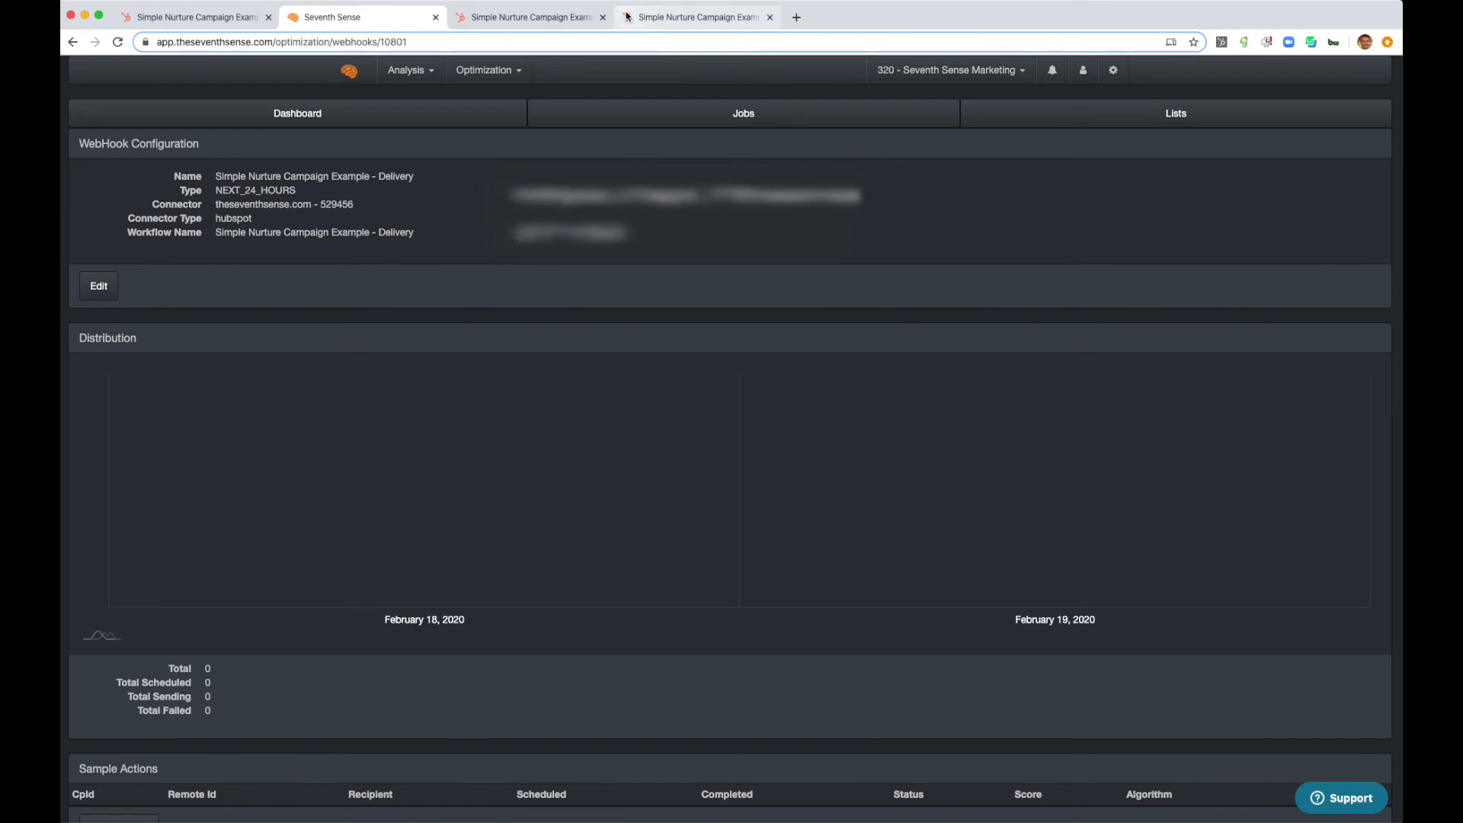
click(537, 17)
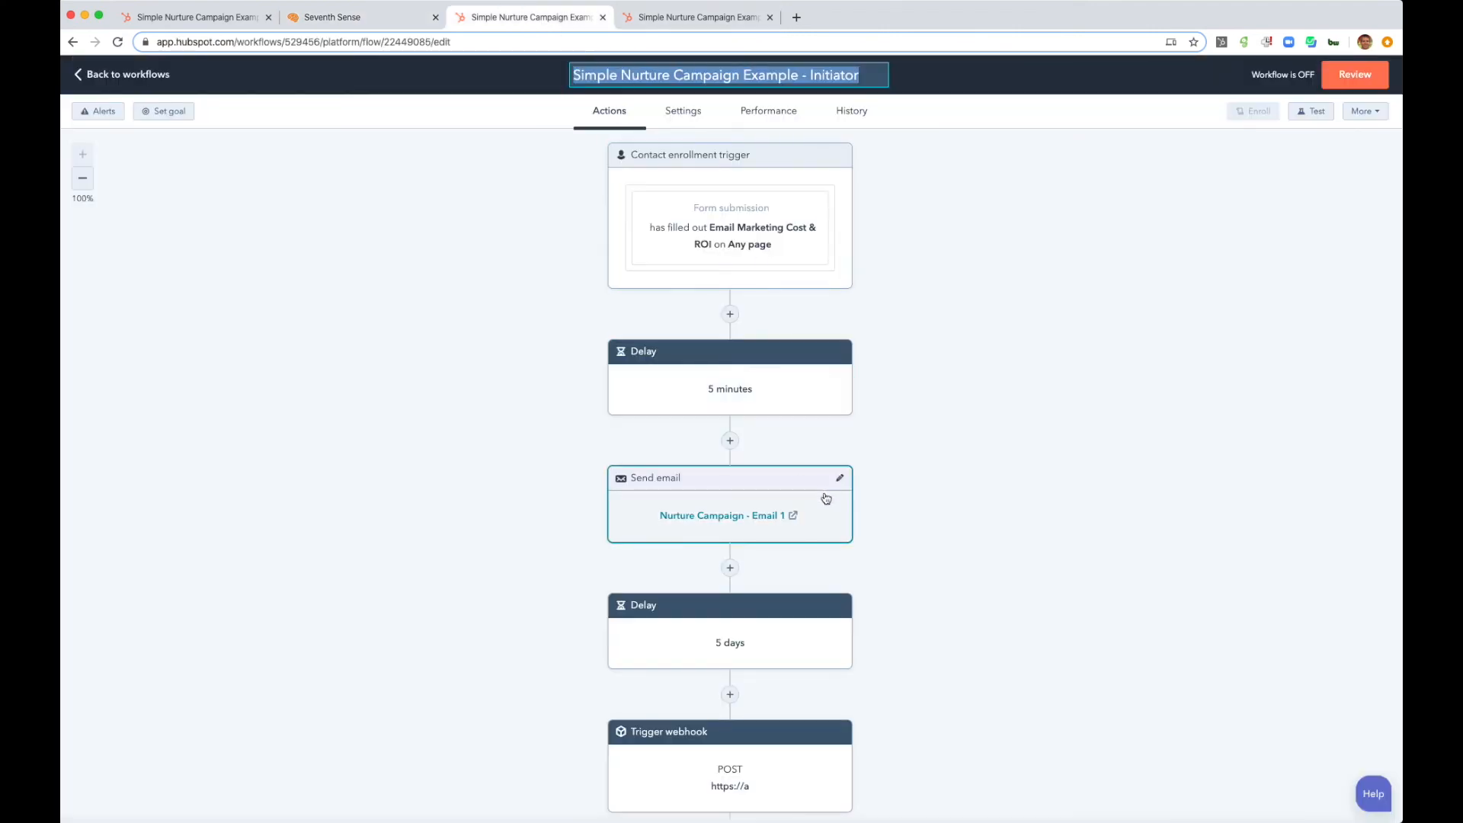
scroll(815, 669, down, 2)
click(816, 633)
drag(1193, 222, 1112, 217)
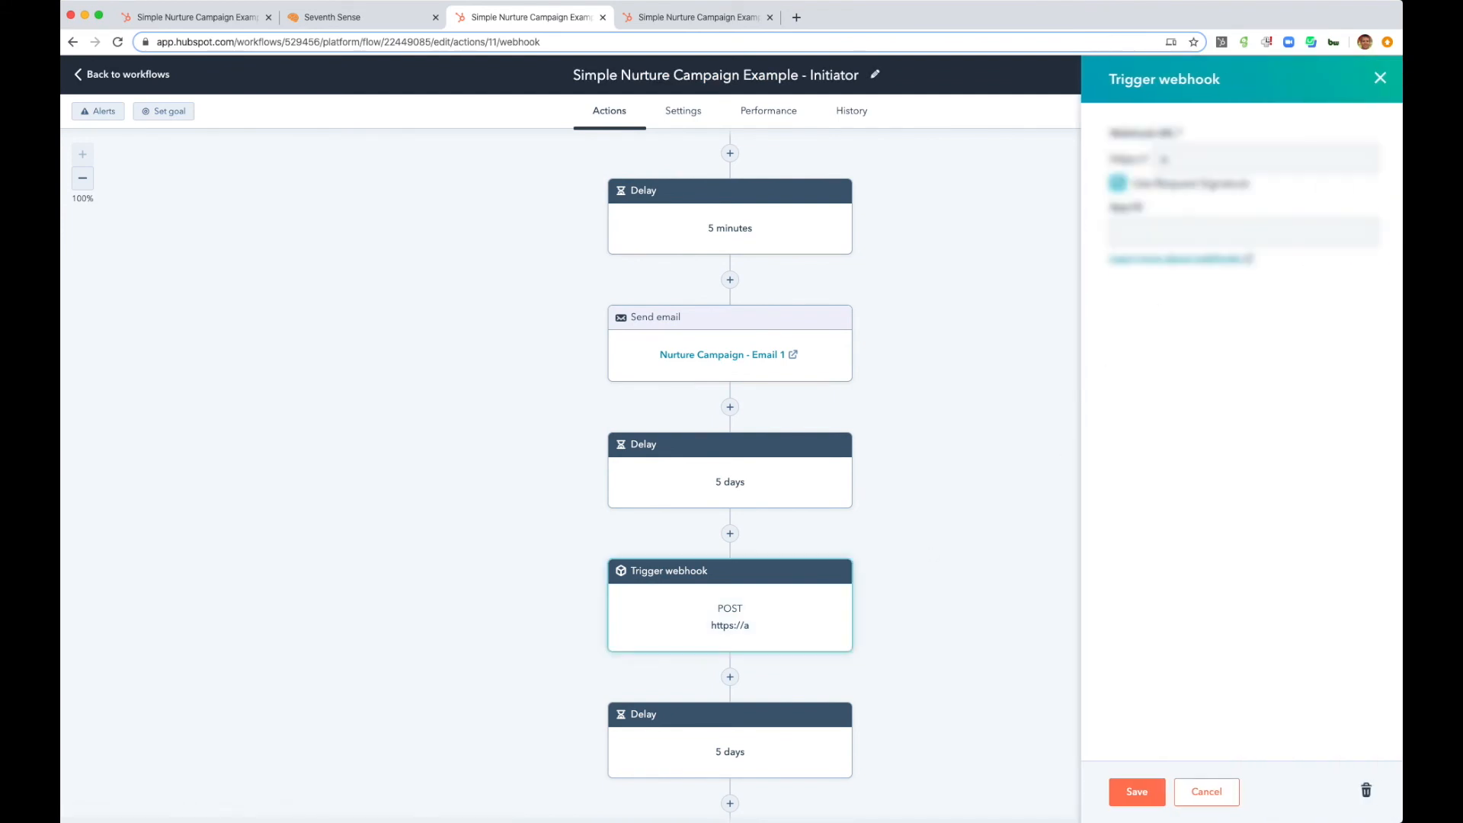
click(407, 17)
click(533, 17)
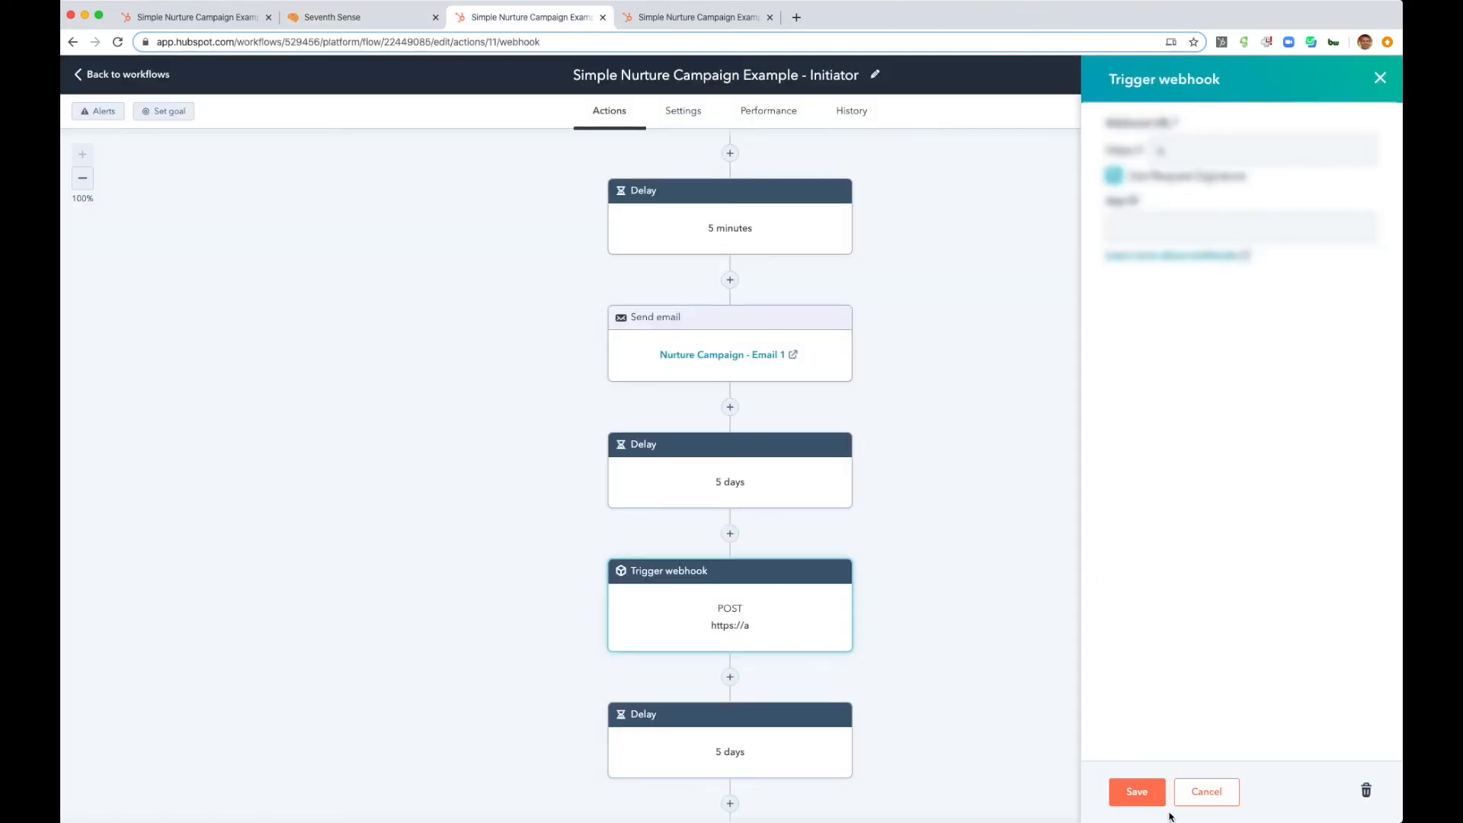
click(1206, 792)
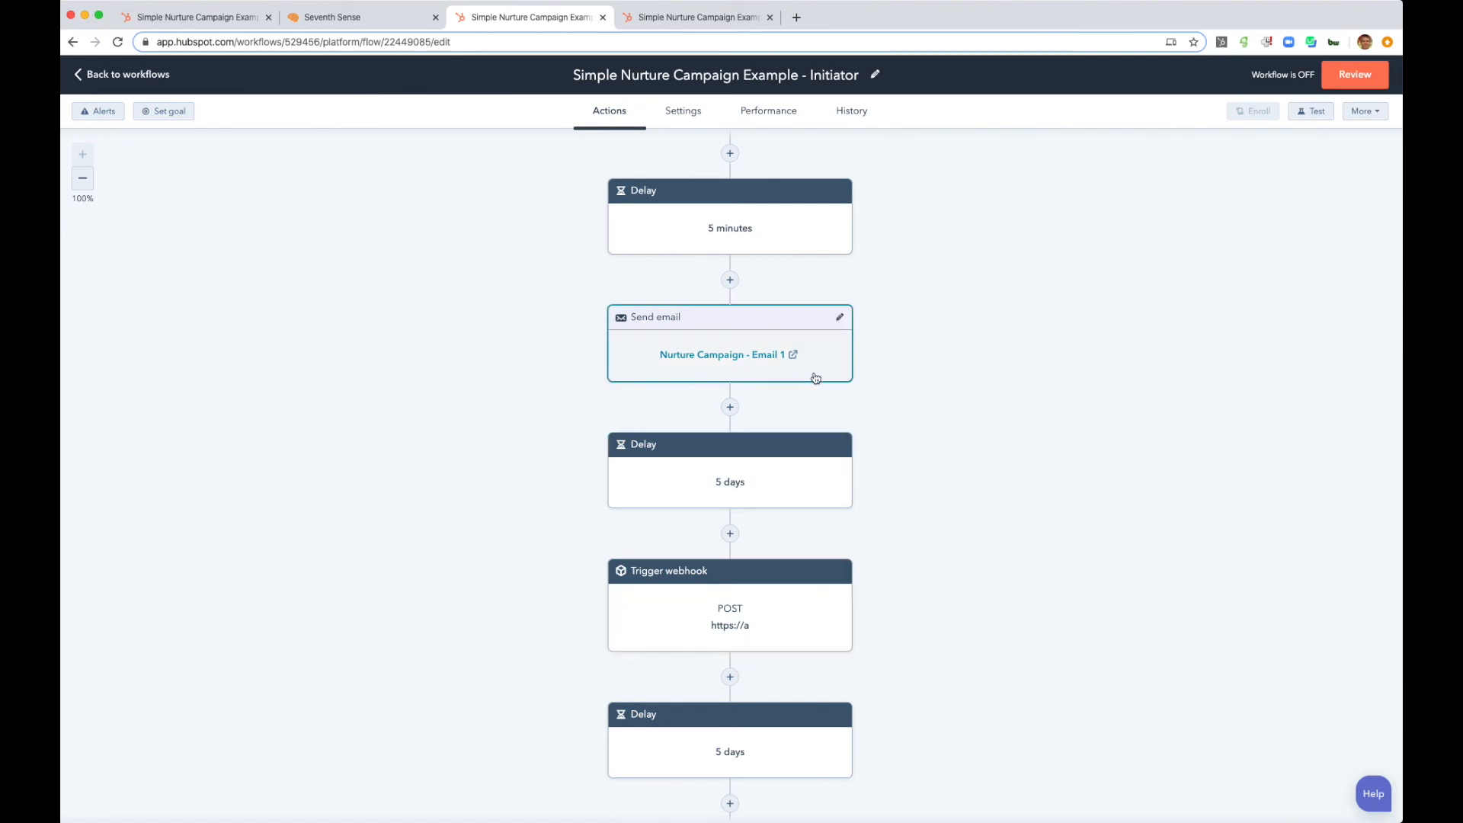
- Replace the placeholder URL in the first Trigger webhook action with the Delivery webhook's api.7thsense.io address and save it
click(790, 607)
click(1195, 225)
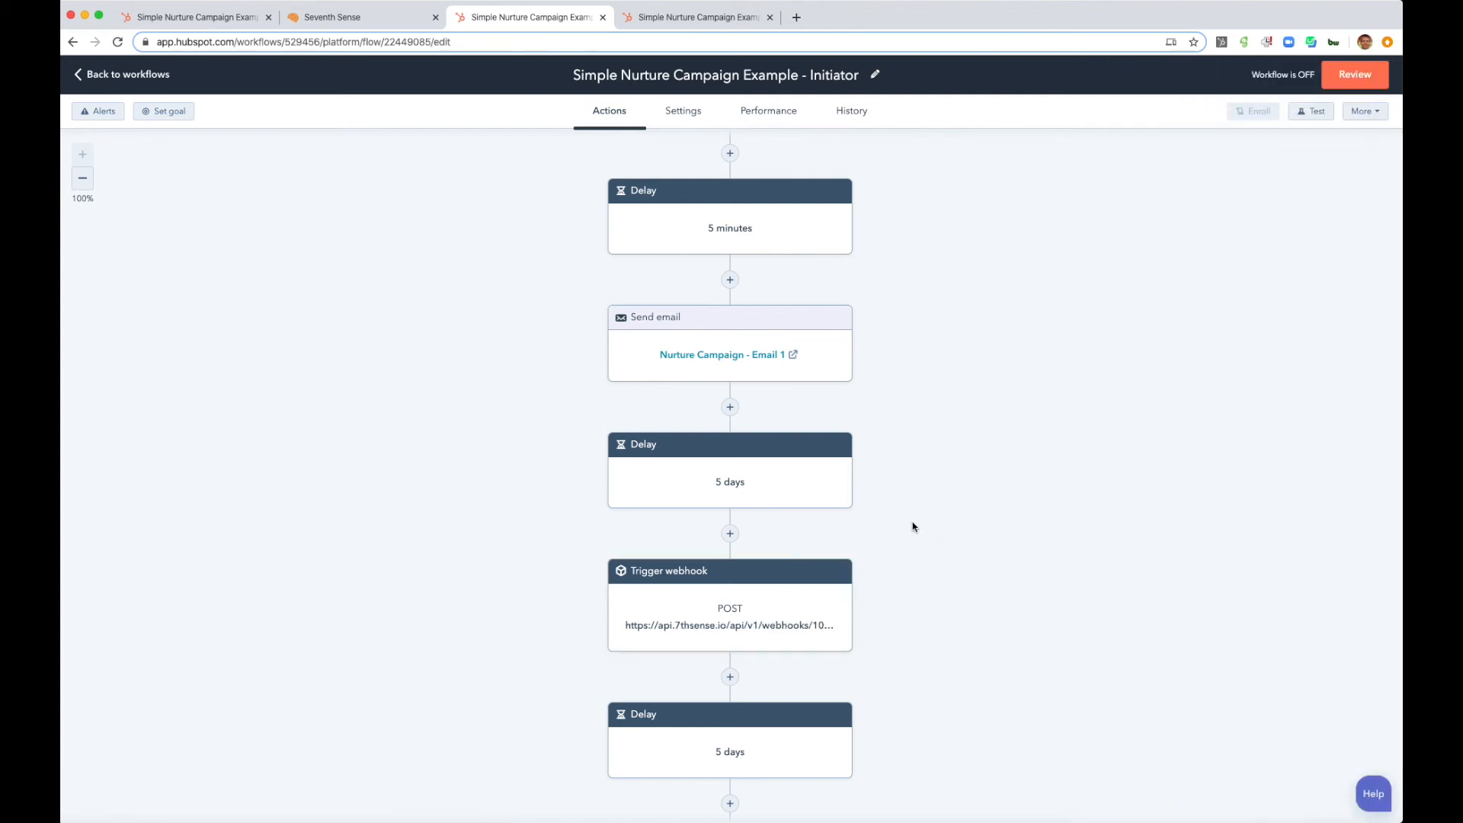
- Replace the placeholder URL in the second Trigger webhook action with the Delivery webhook's api.7thsense.io address, enable Use Request Signature, and save it
scroll(891, 548, down, 4)
click(840, 590)
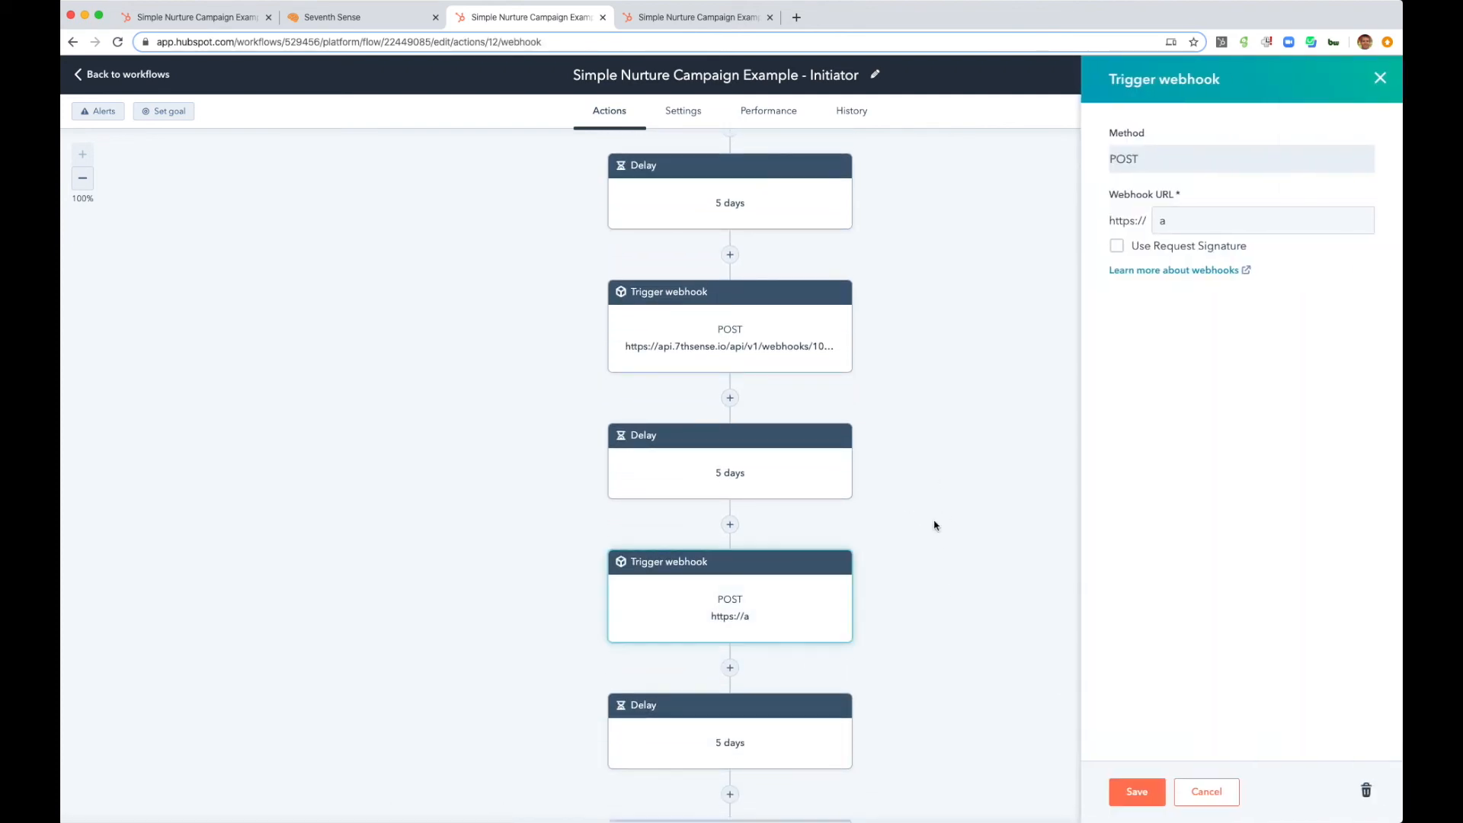
drag(1185, 221, 1111, 227)
click(1116, 245)
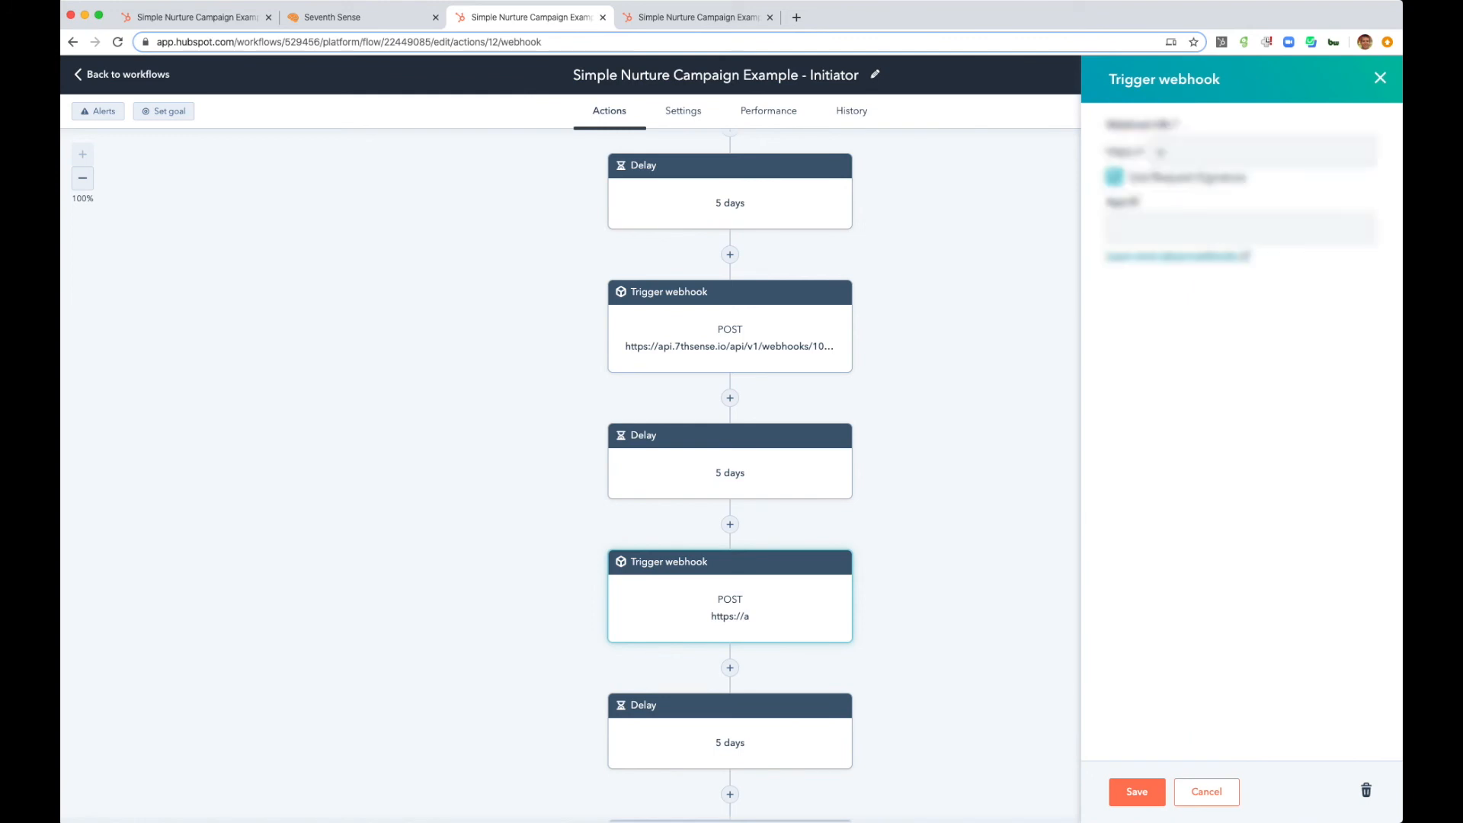
click(1136, 792)
- Set the third Trigger webhook action to the Delivery webhook's api.7thsense.io address with Use Request Signature enabled, and save it
scroll(850, 628, down, 3)
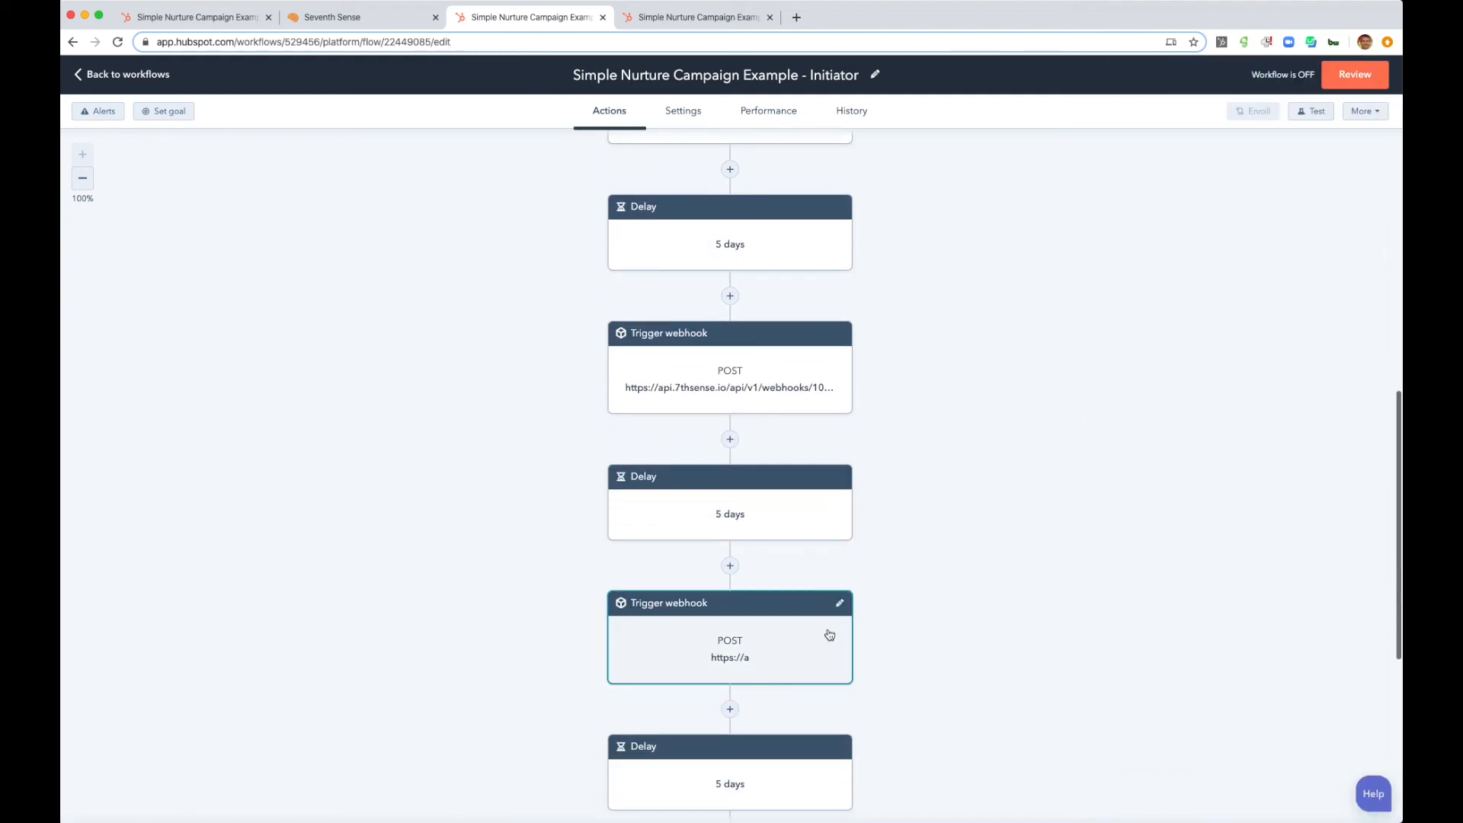
click(821, 644)
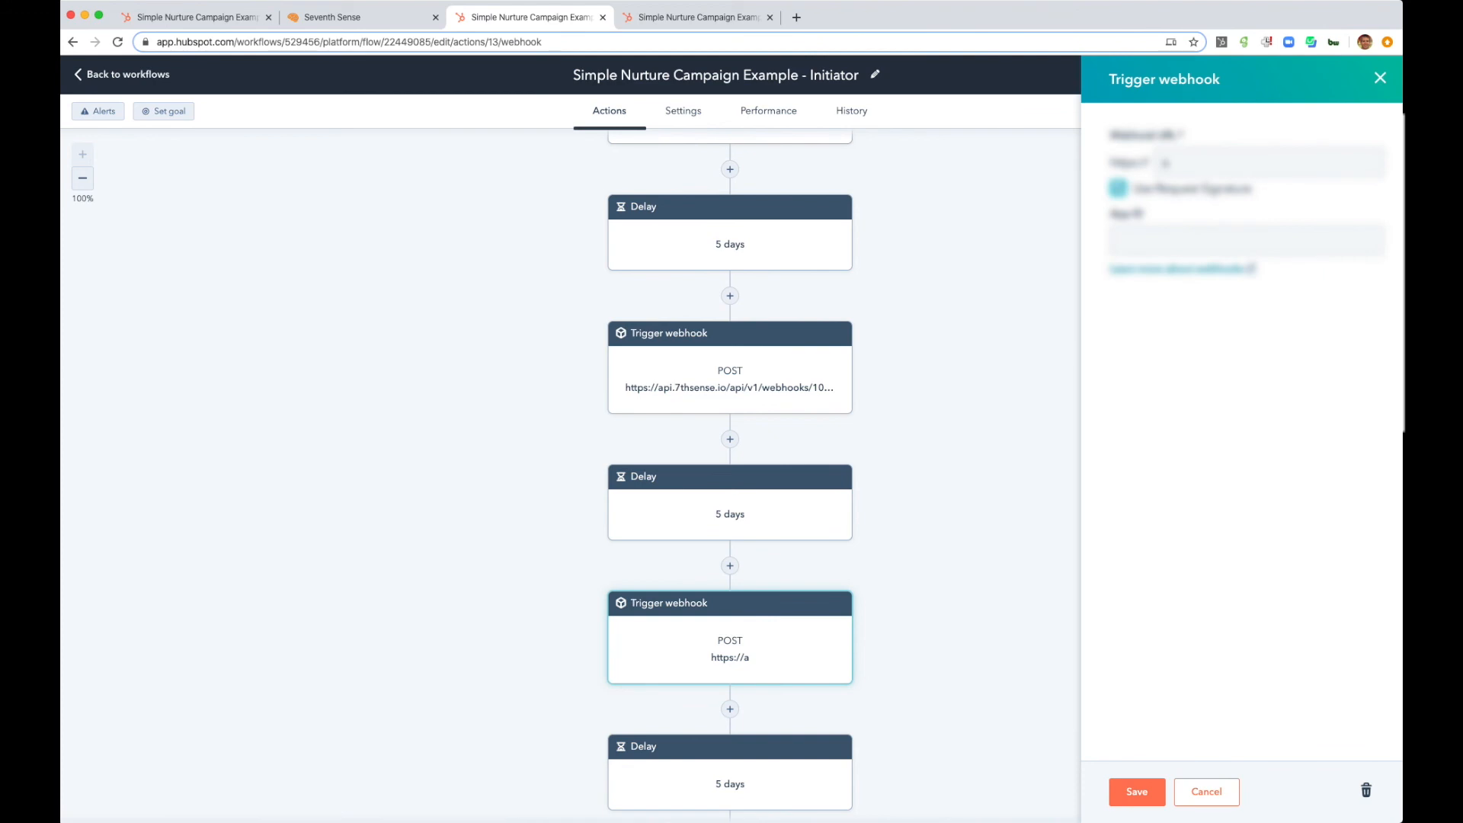
click(1133, 791)
- Point the last Trigger webhook action at the Delivery webhook's api.7thsense.io address, turn on Use Request Signature, and save it
scroll(838, 569, down, 1)
scroll(796, 567, down, 1)
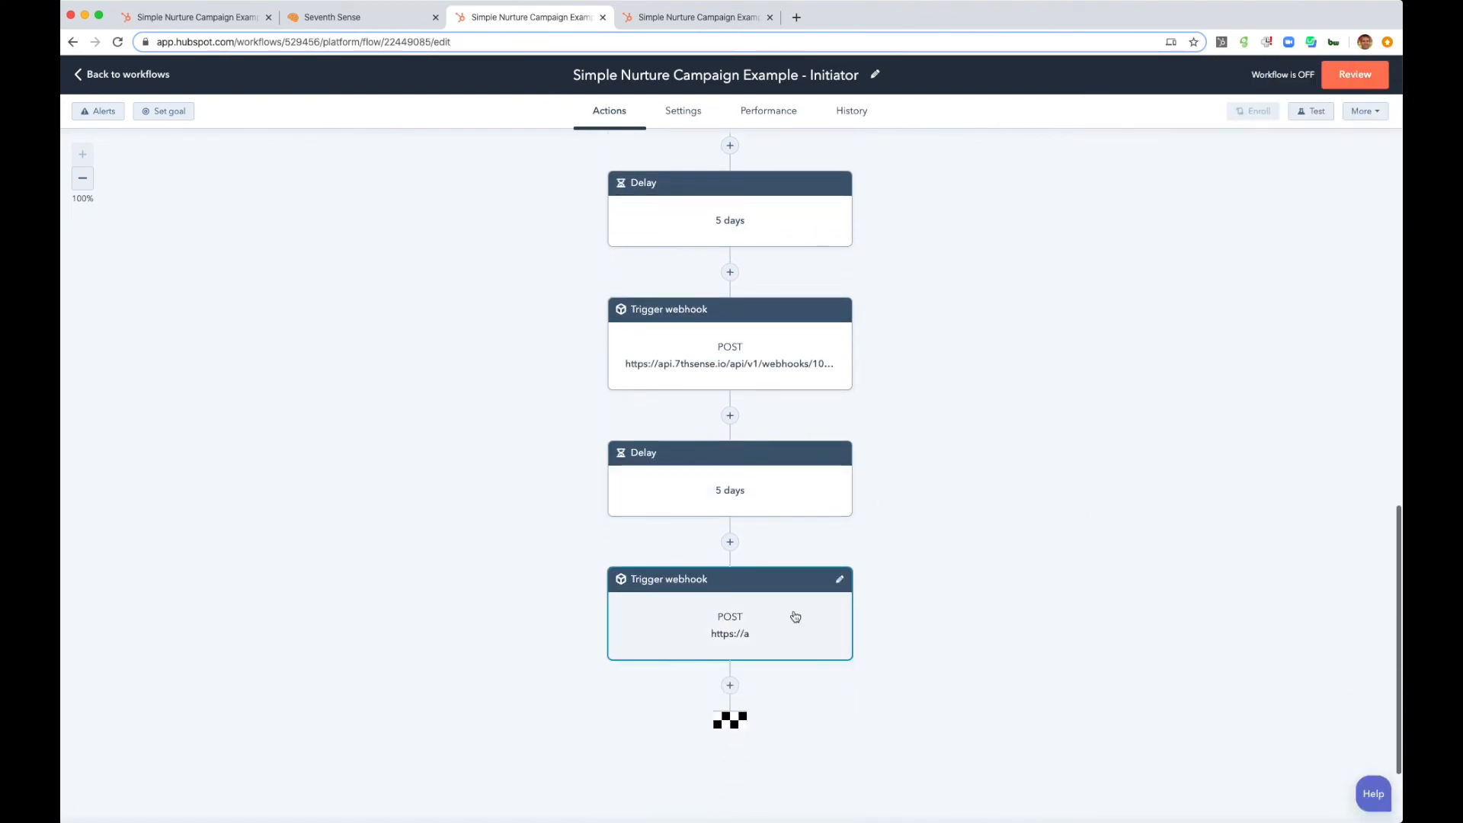
click(810, 634)
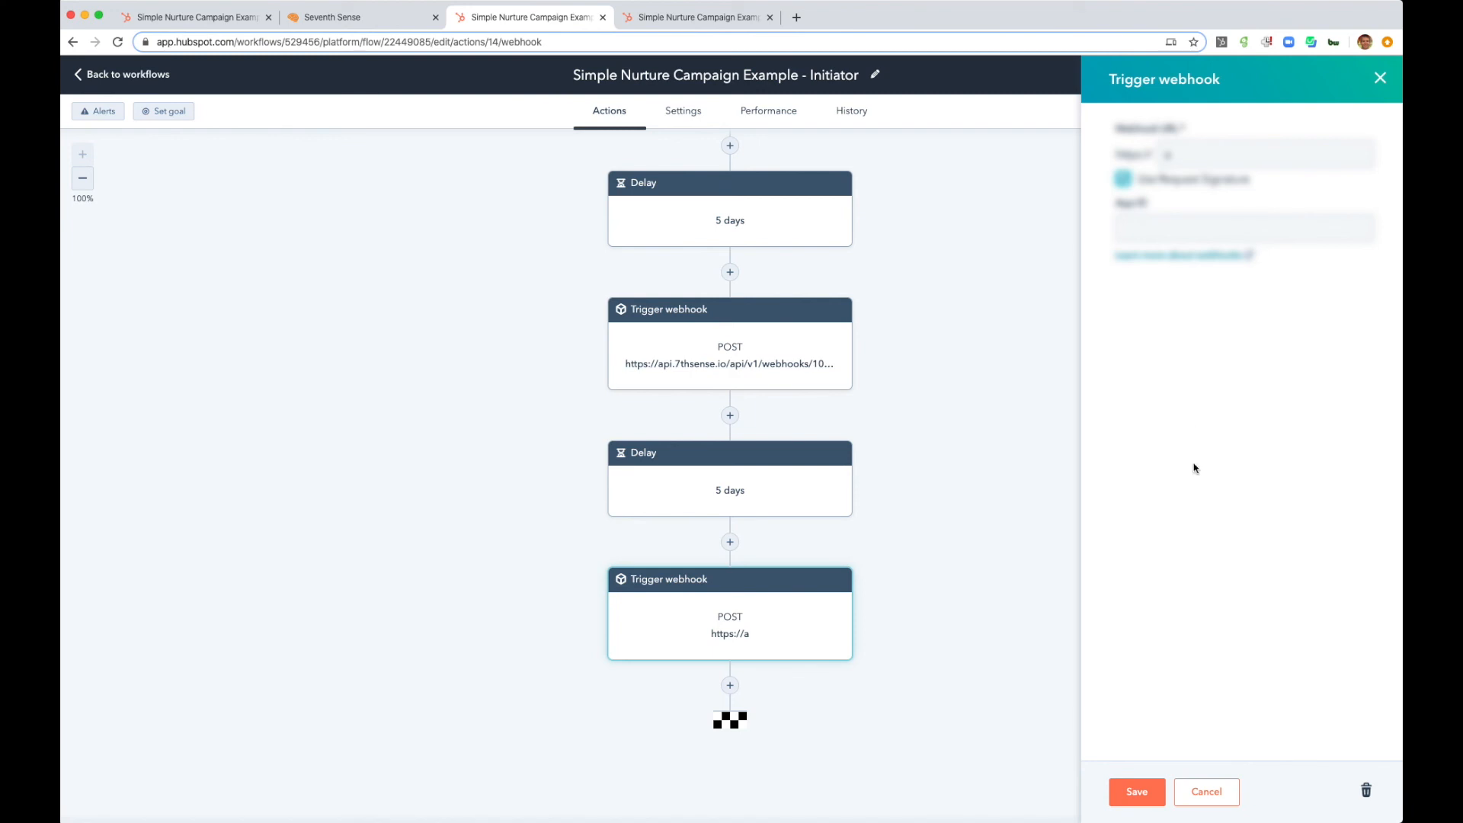
click(1137, 790)
- Review the Initiator workflow from its form submission trigger through the first delays, Nurture Campaign - Email 1, and the first webhook action
scroll(927, 349, up, 5)
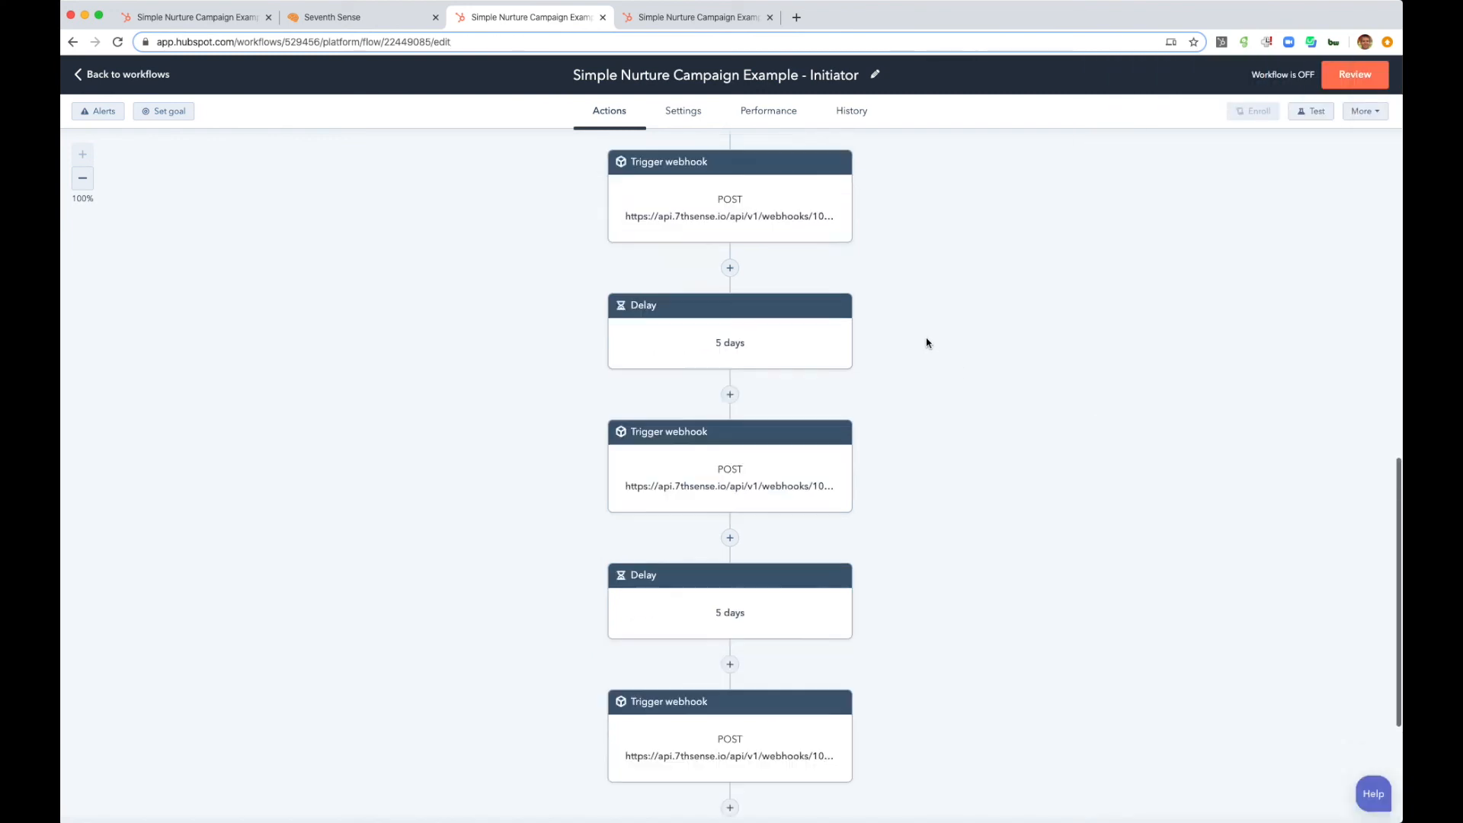
scroll(926, 348, up, 5)
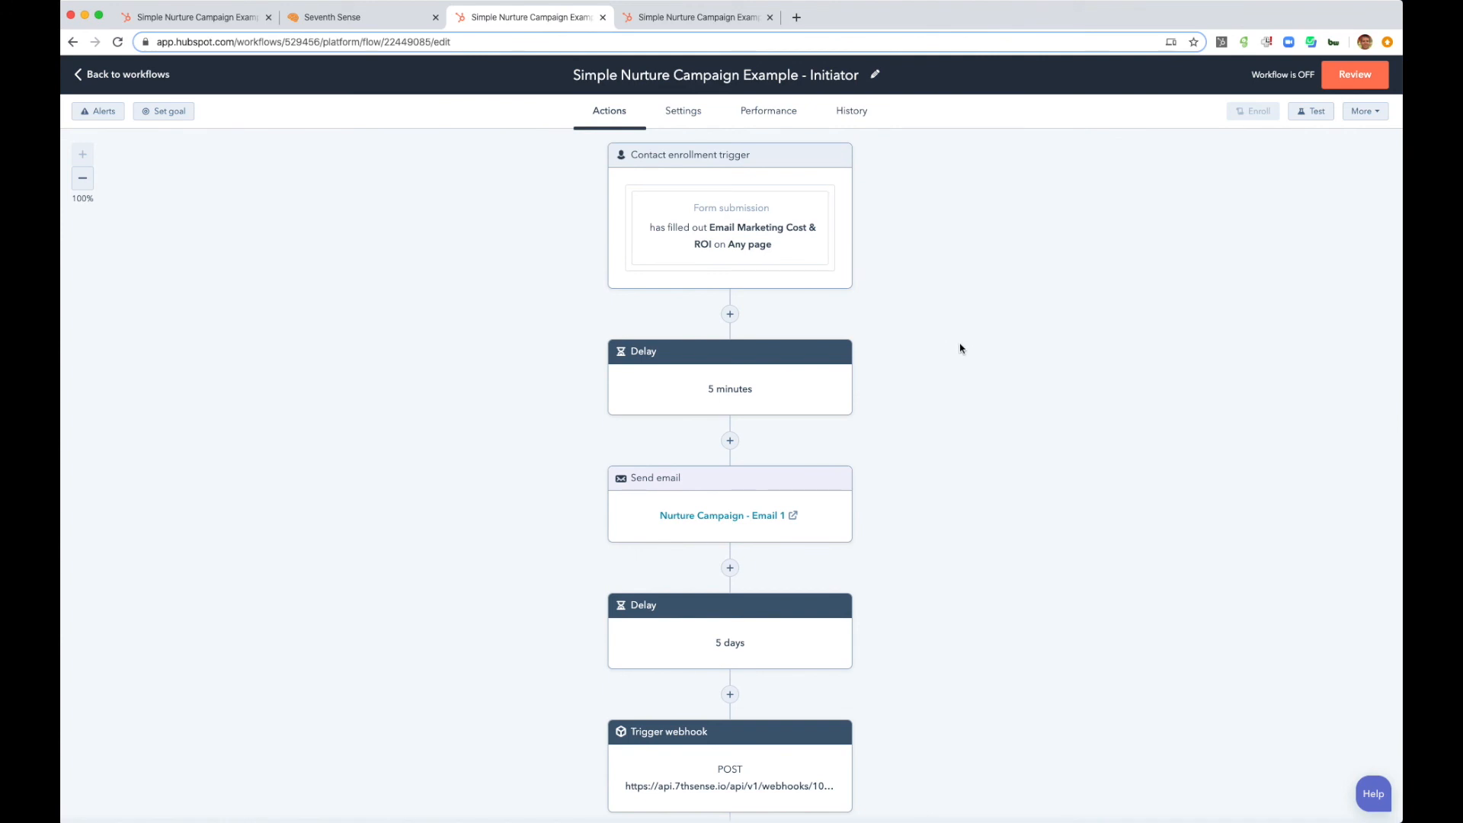
mouse_move(834, 356)
mouse_move(821, 287)
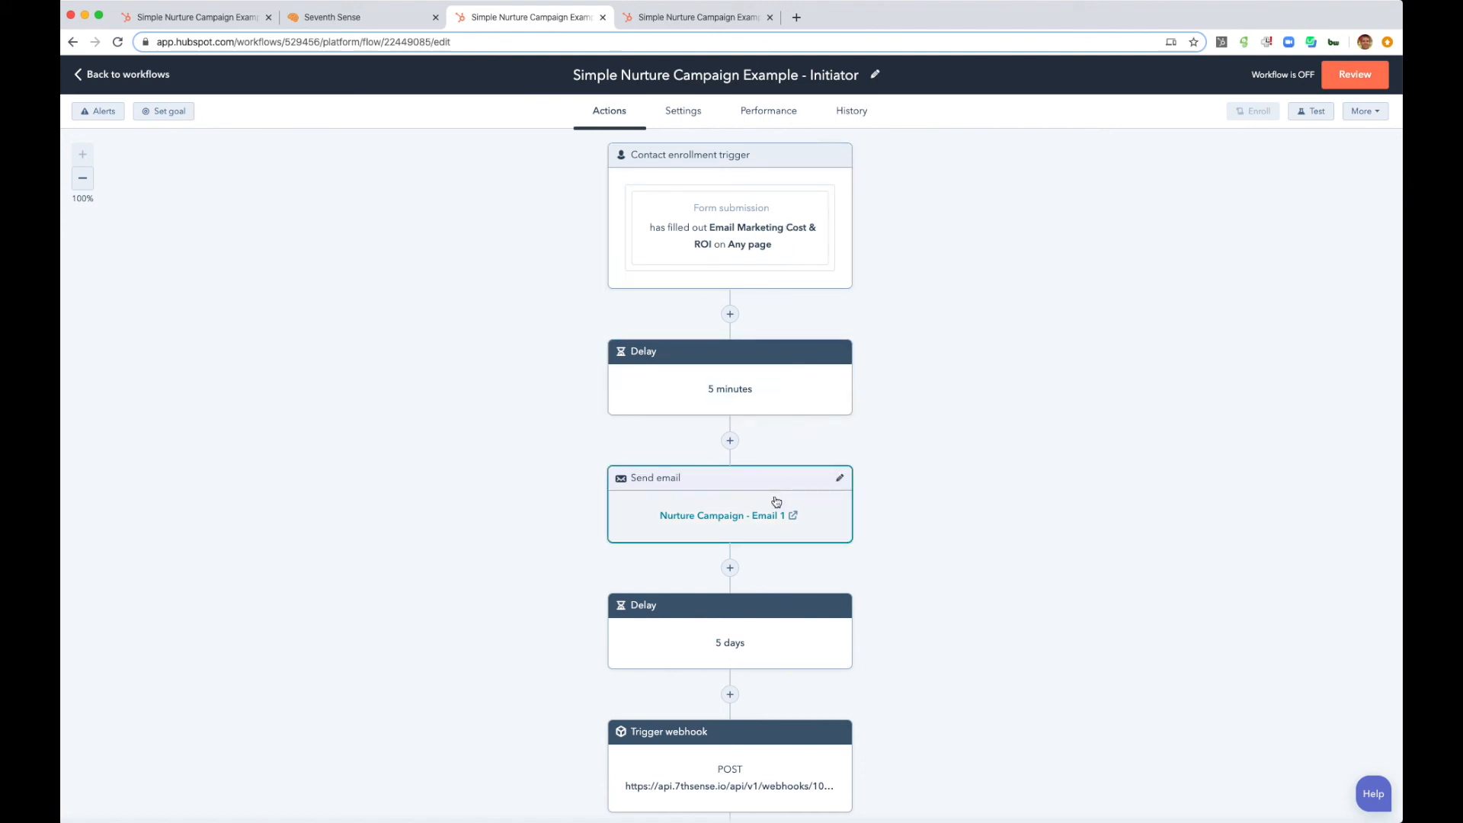
scroll(775, 501, down, 3)
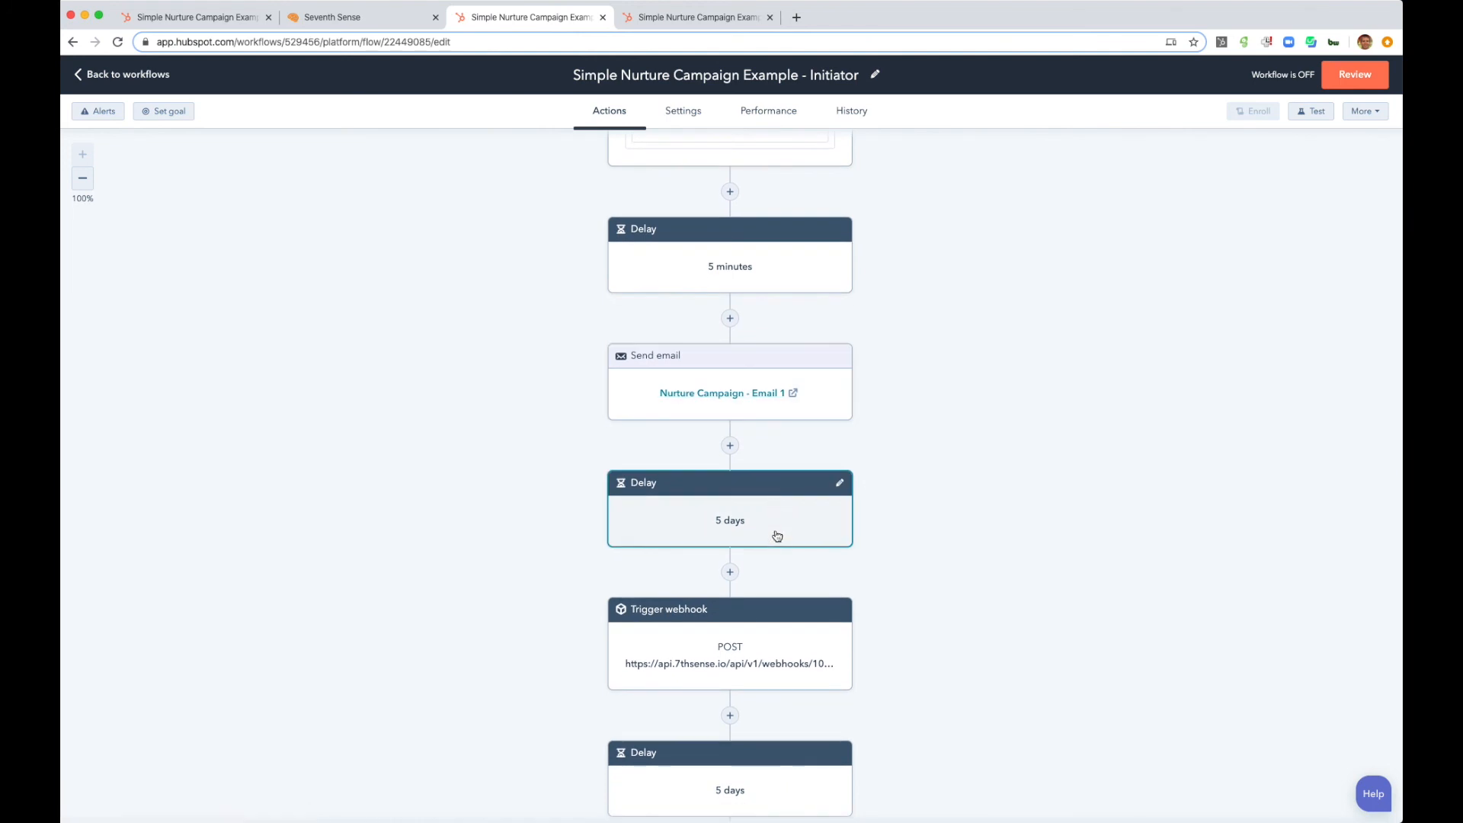
scroll(777, 535, down, 3)
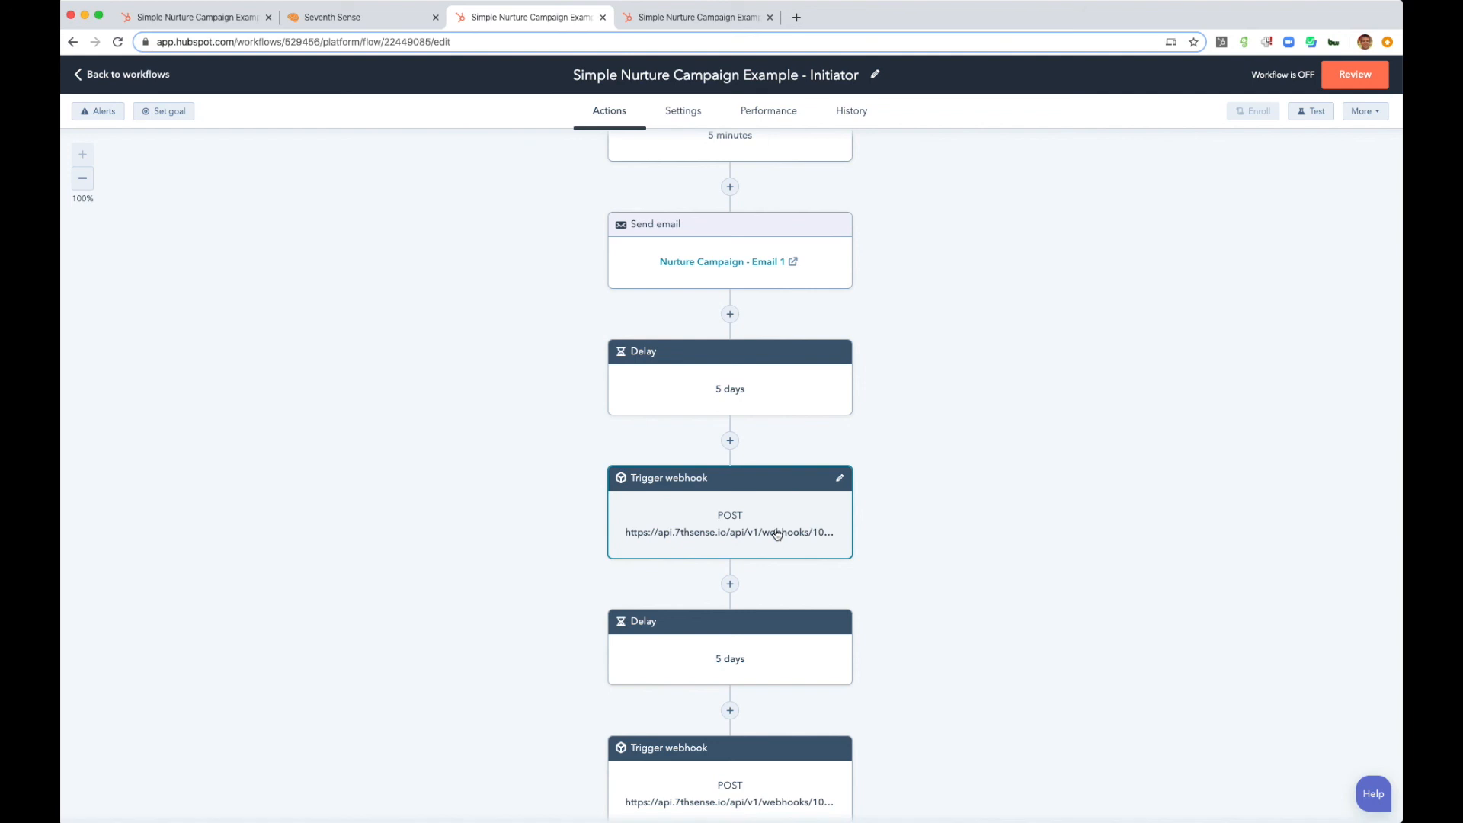
- Compare each delay and Trigger webhook action in the Initiator workflow with the matching if/then branch and email in the Delivery workflow
click(695, 21)
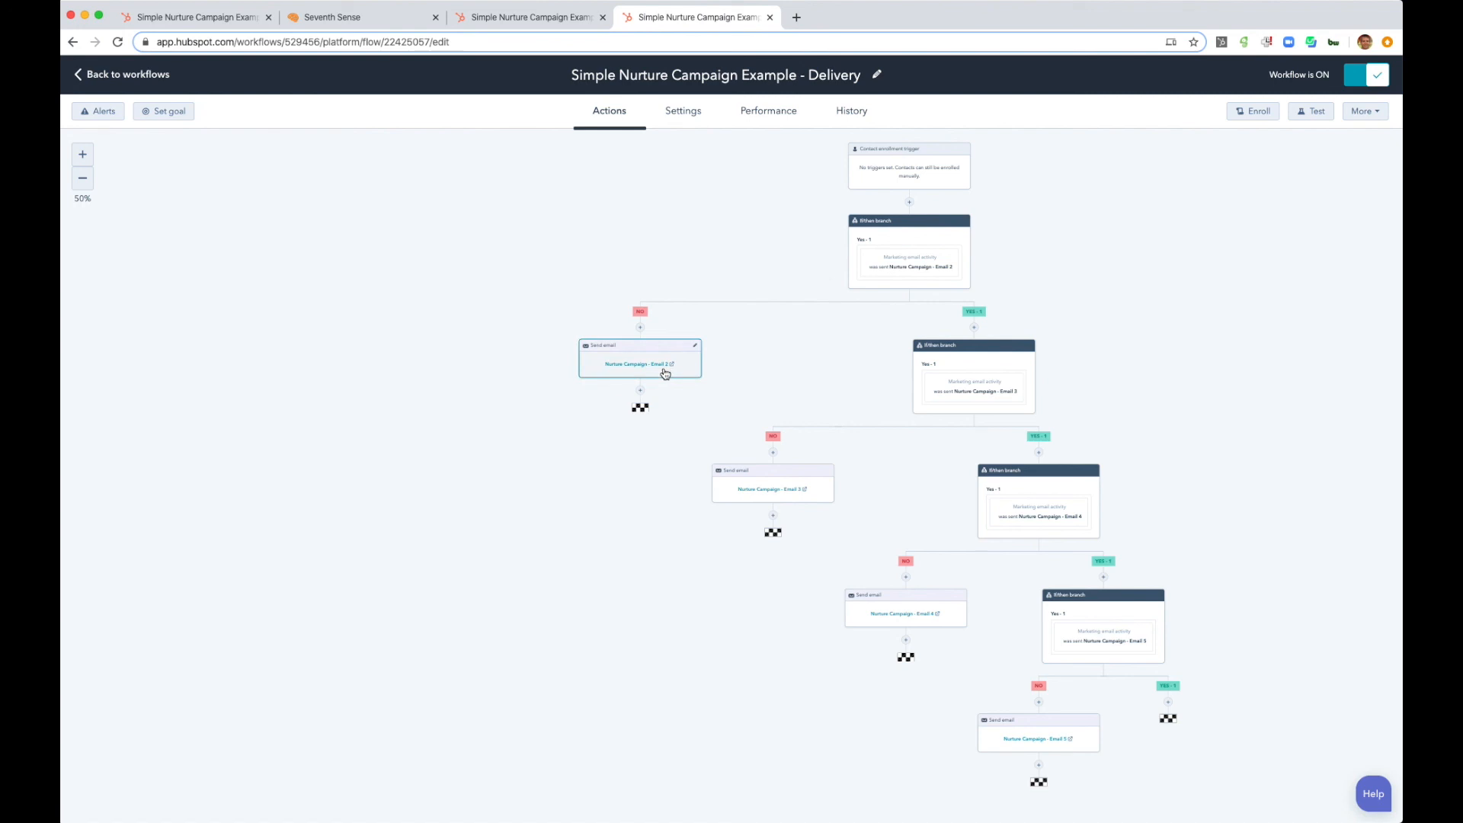
click(524, 19)
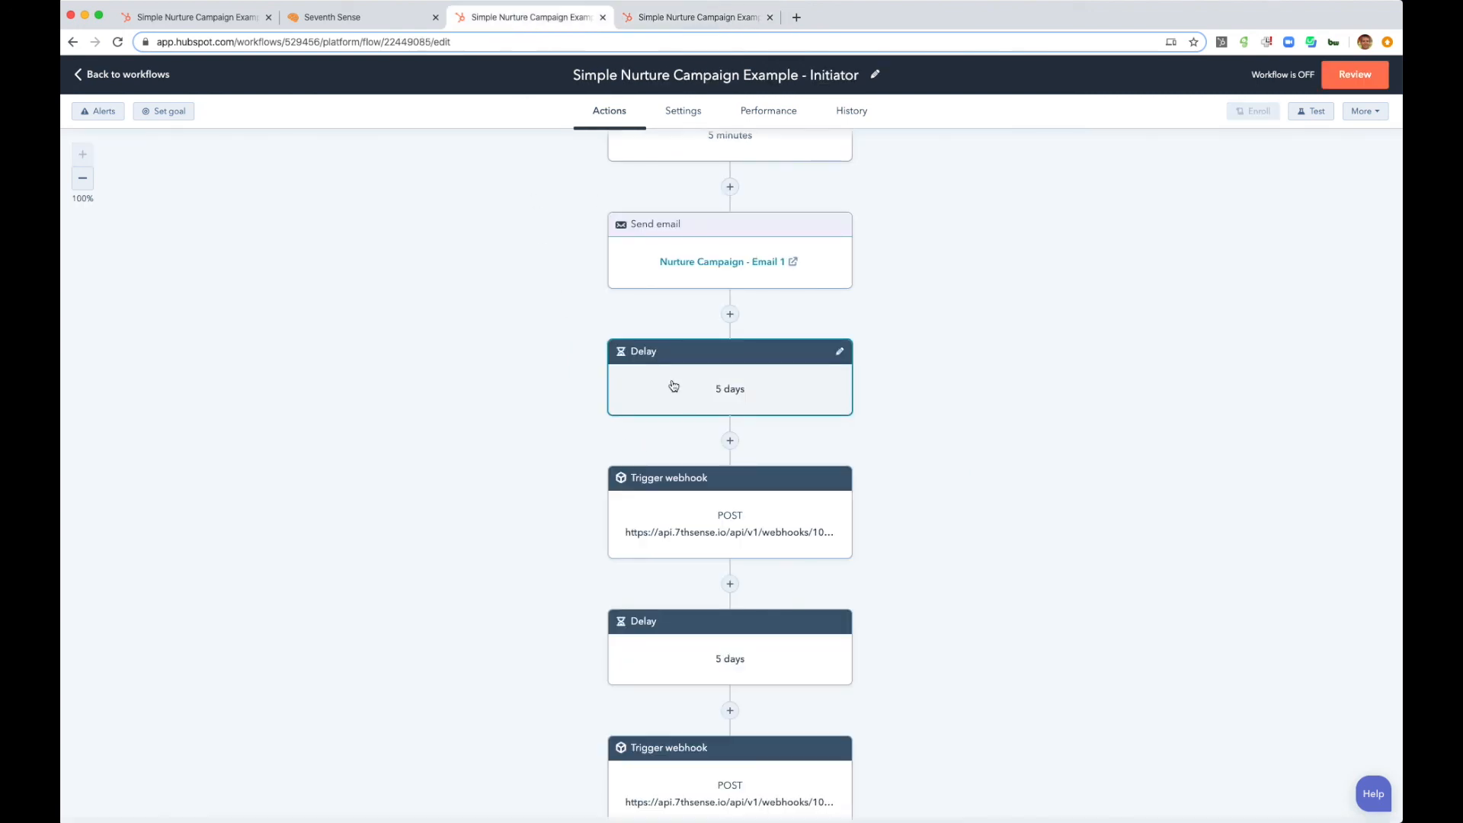
scroll(674, 385, down, 8)
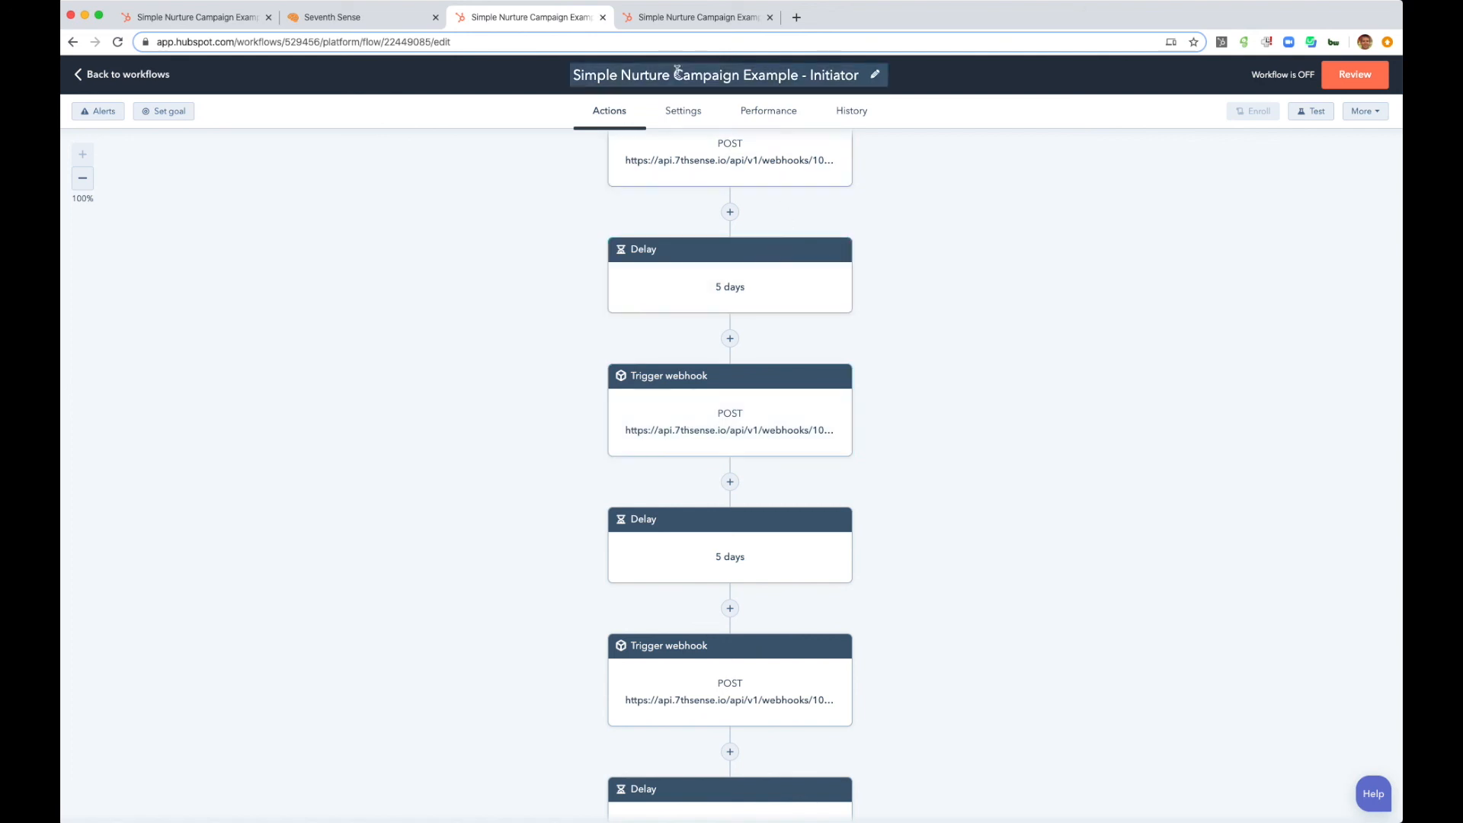
click(712, 22)
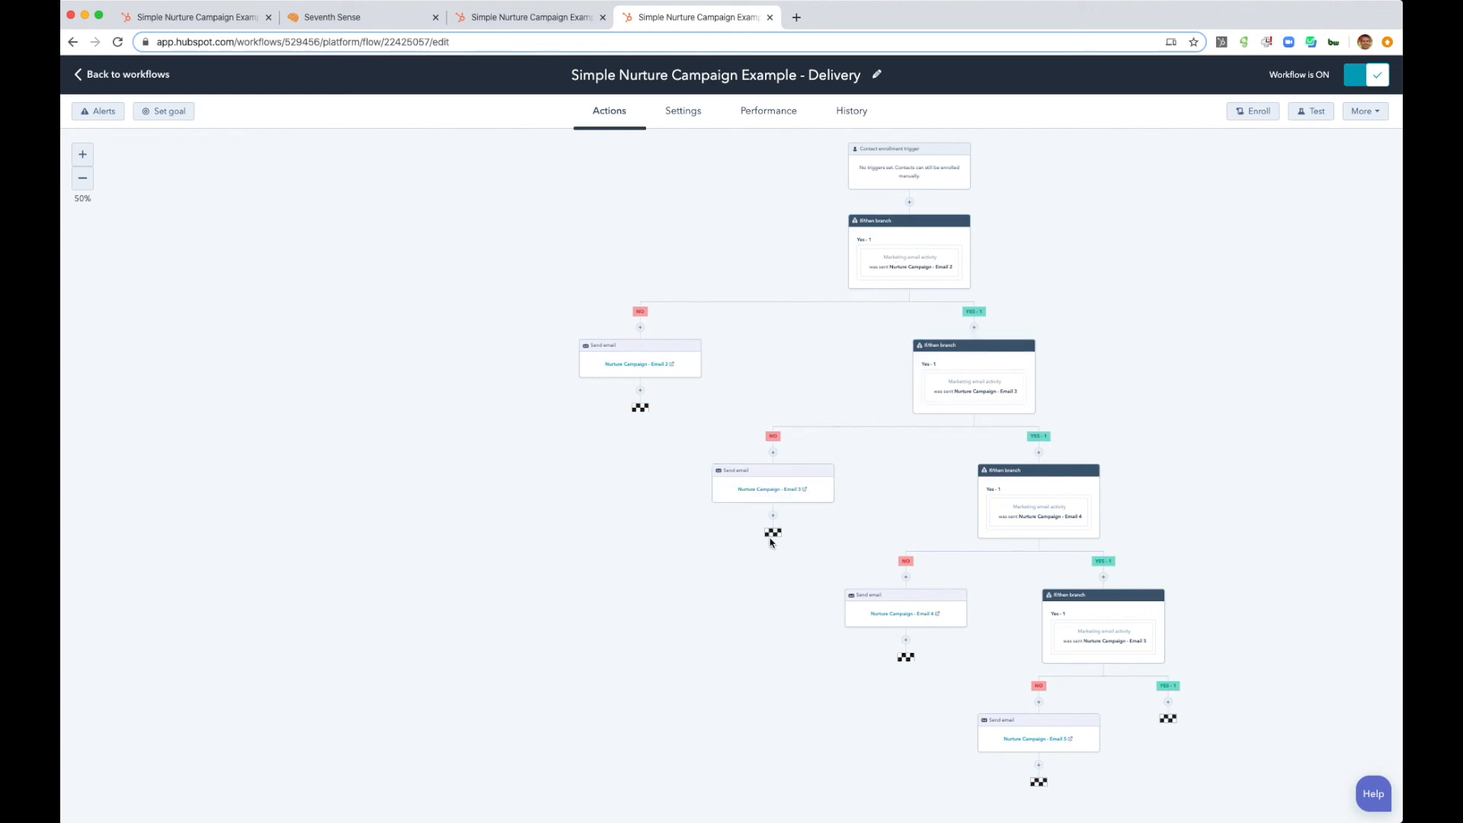
click(533, 16)
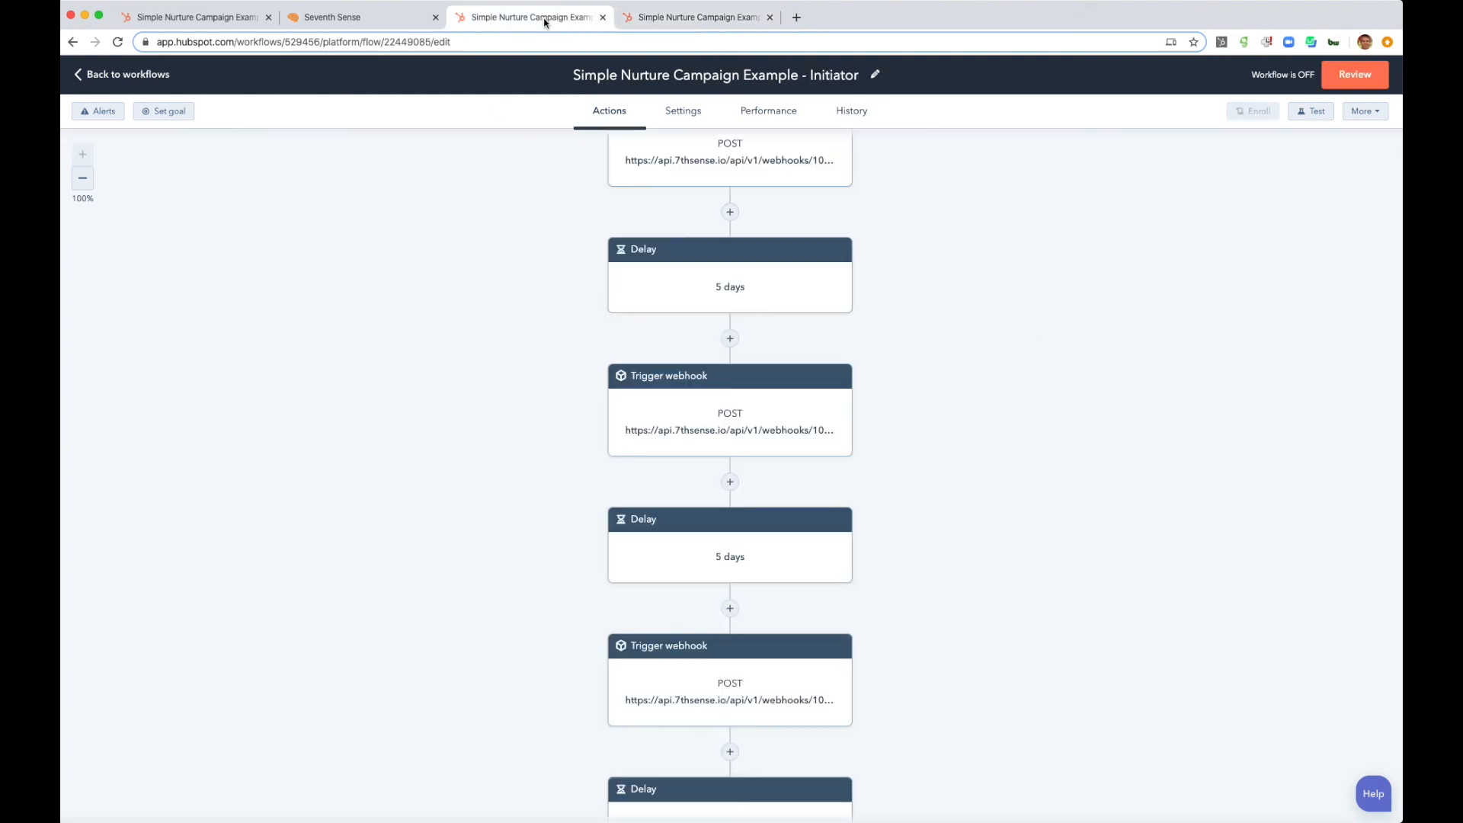
scroll(708, 517, down, 3)
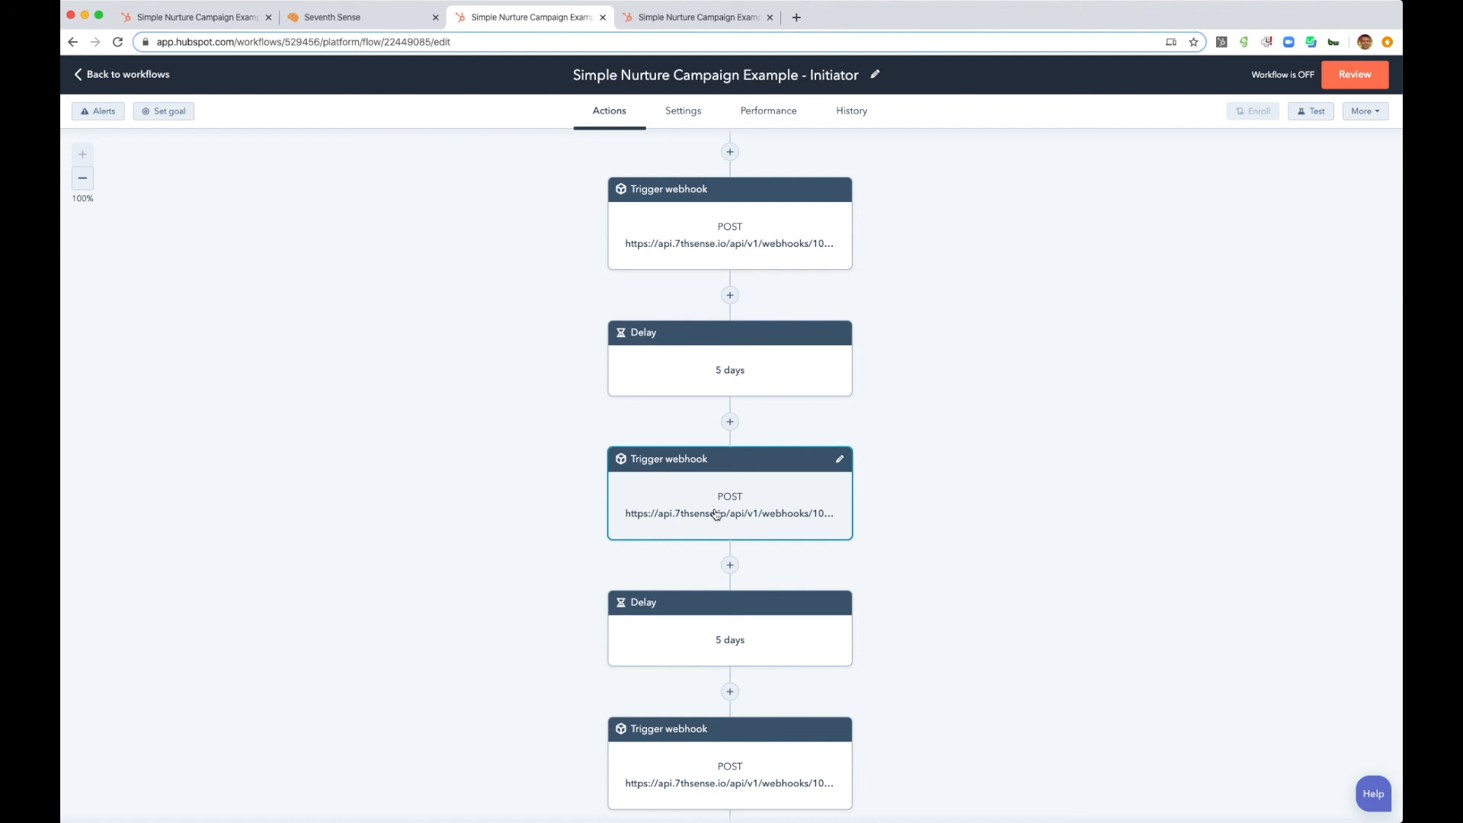
click(718, 17)
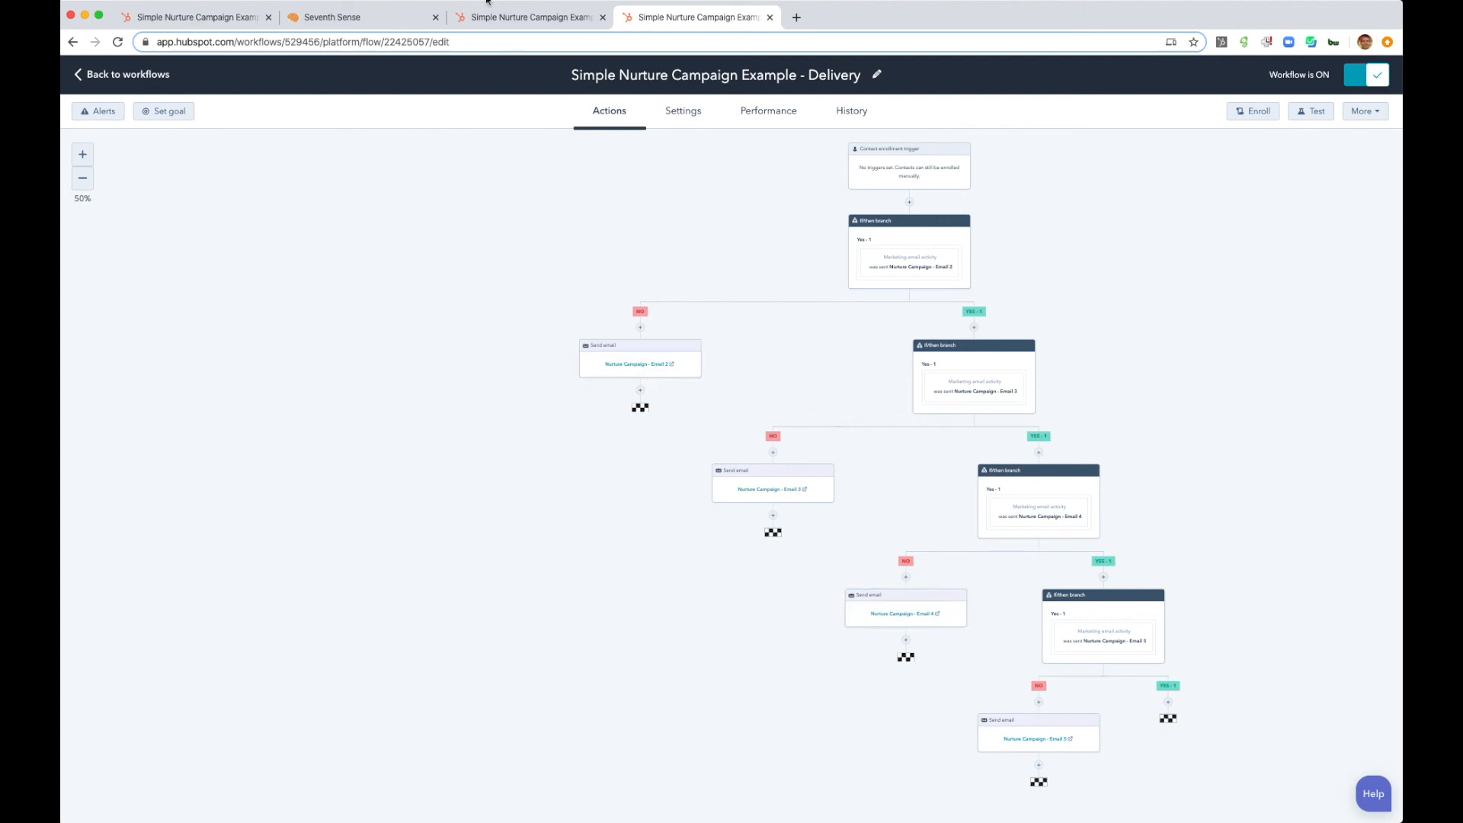
click(509, 17)
scroll(516, 300, down, 5)
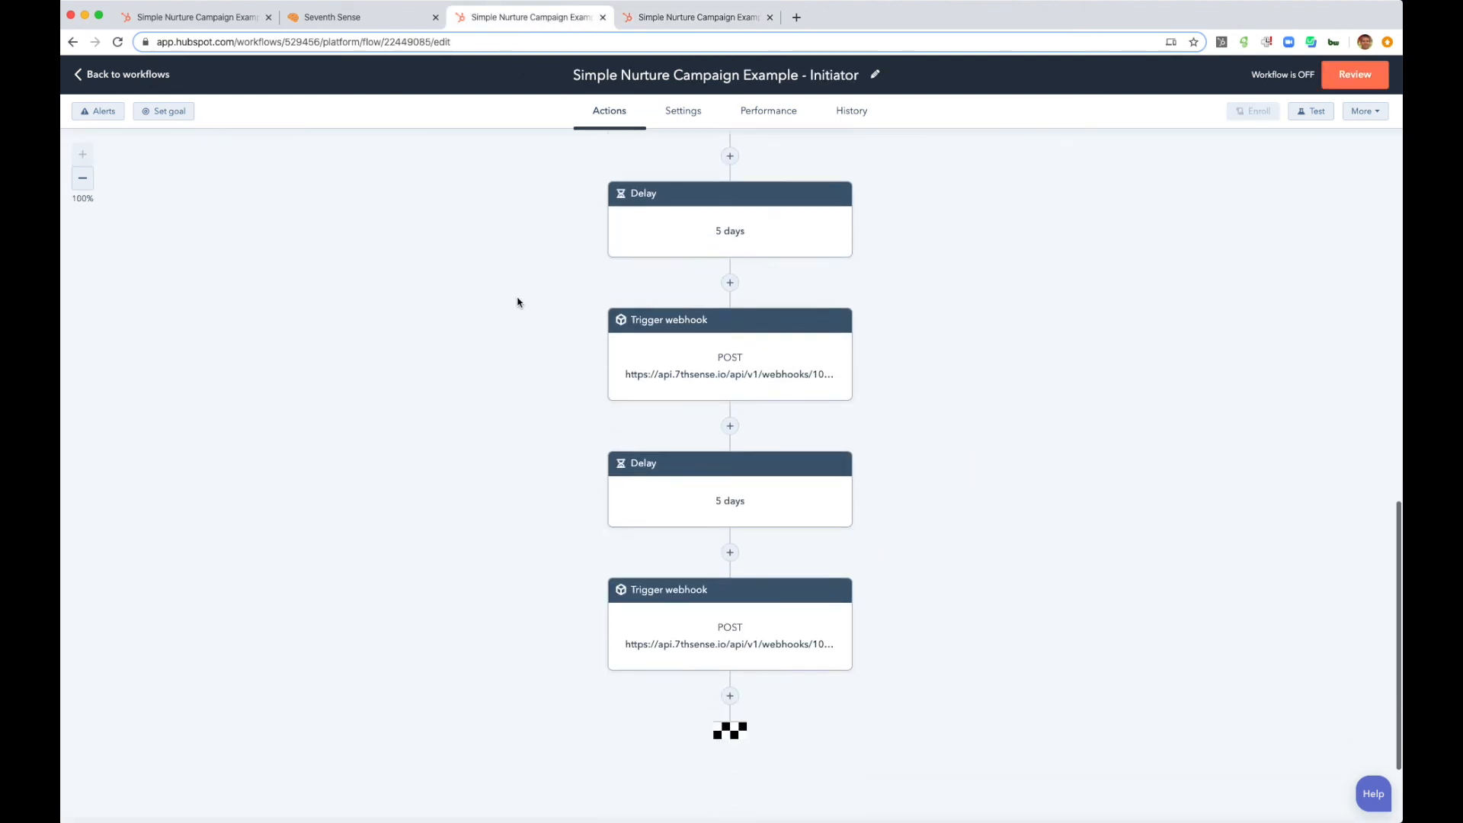